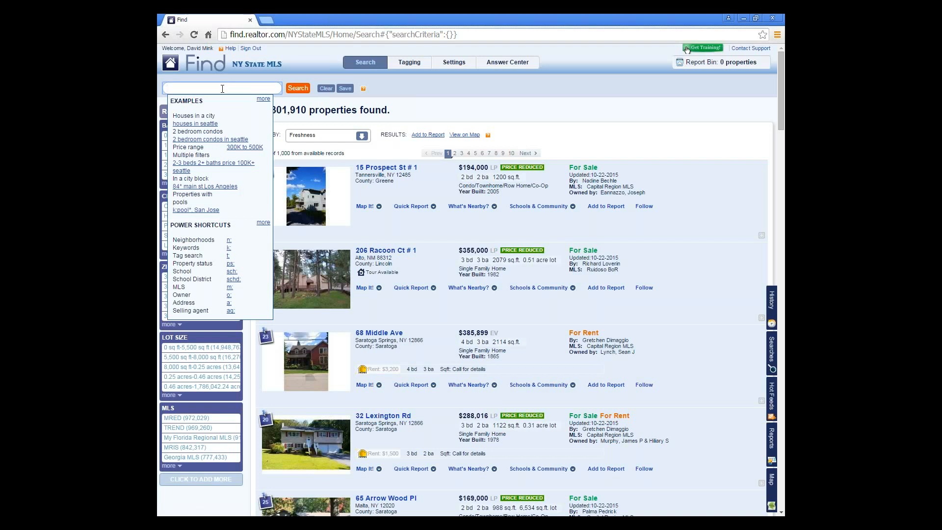
- Search for 'brooklyn, ny' to list the 307,001 Brooklyn properties
text(brooklyn, ny)
key(Return)
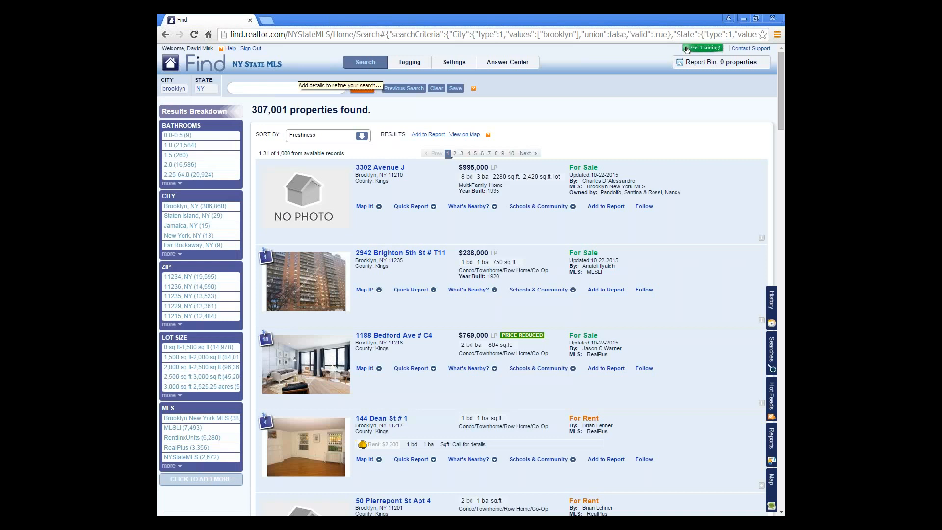
- Add a 'for sale' status filter to narrow the Brooklyn results to 6,166 properties
click(293, 87)
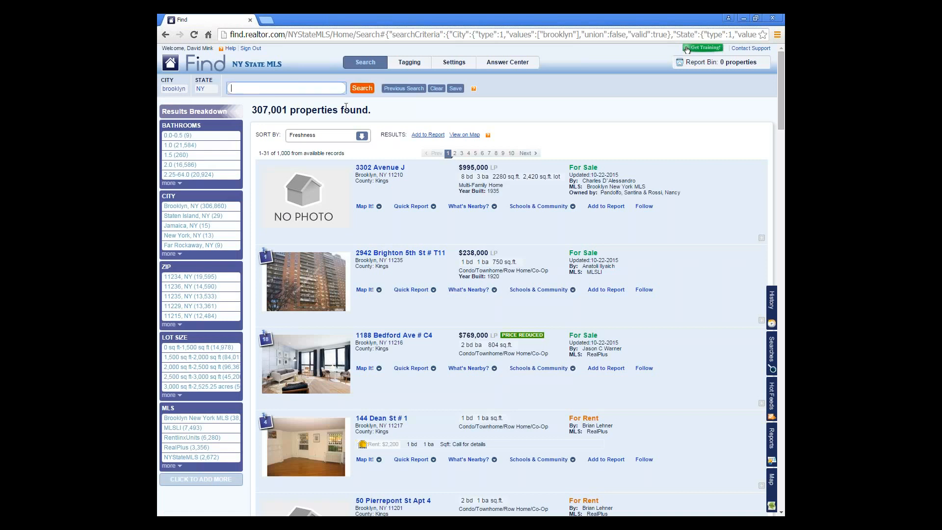
text(for sale)
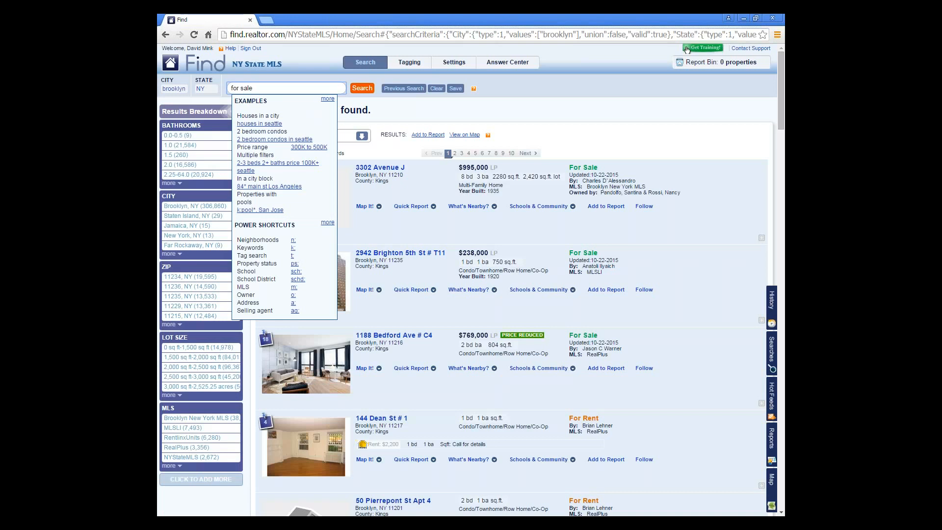
key(Return)
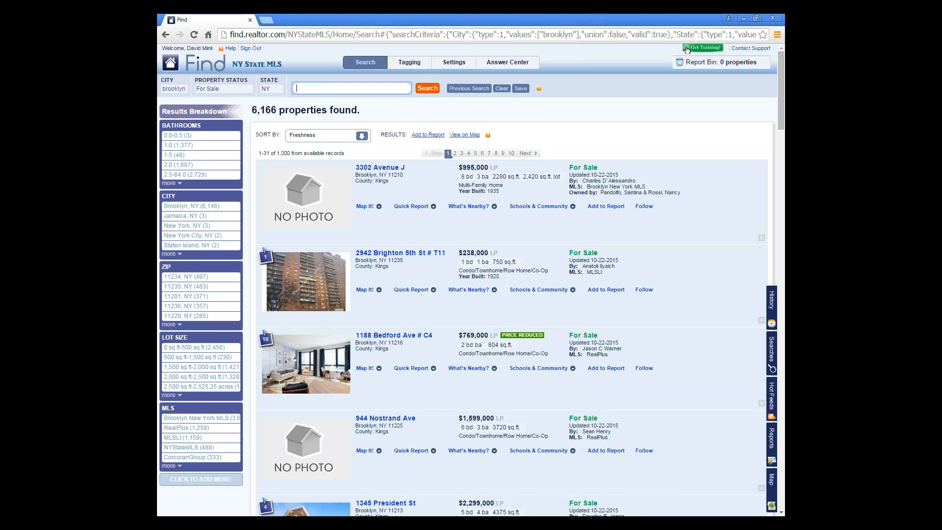
- Filter price by searching '500k to 750k', then '600000 to 750000', leaving 679 properties
text(500k to 750k)
click(428, 89)
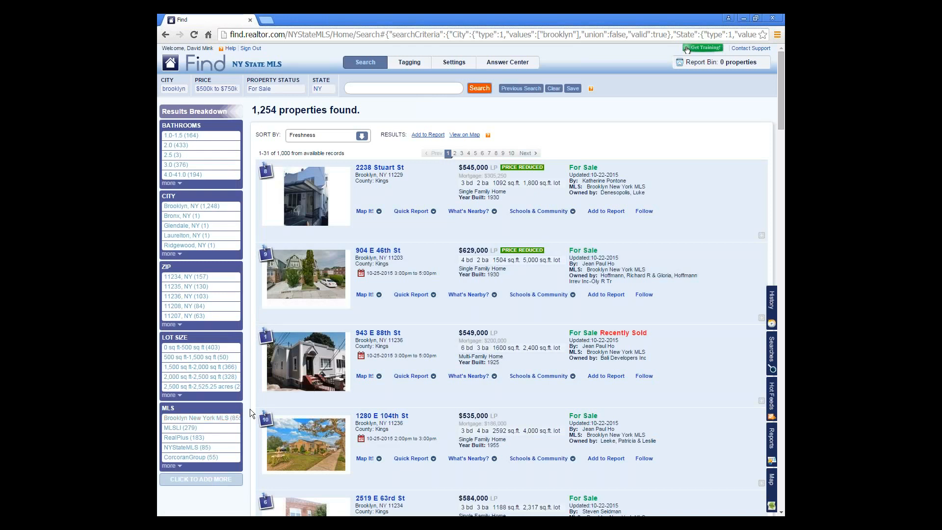
click(403, 89)
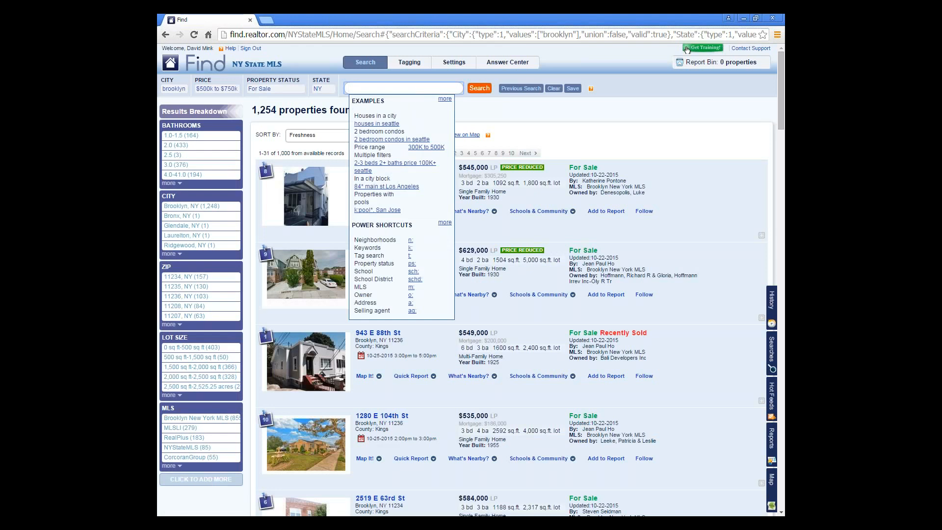
text(600000 to 750000)
key(Return)
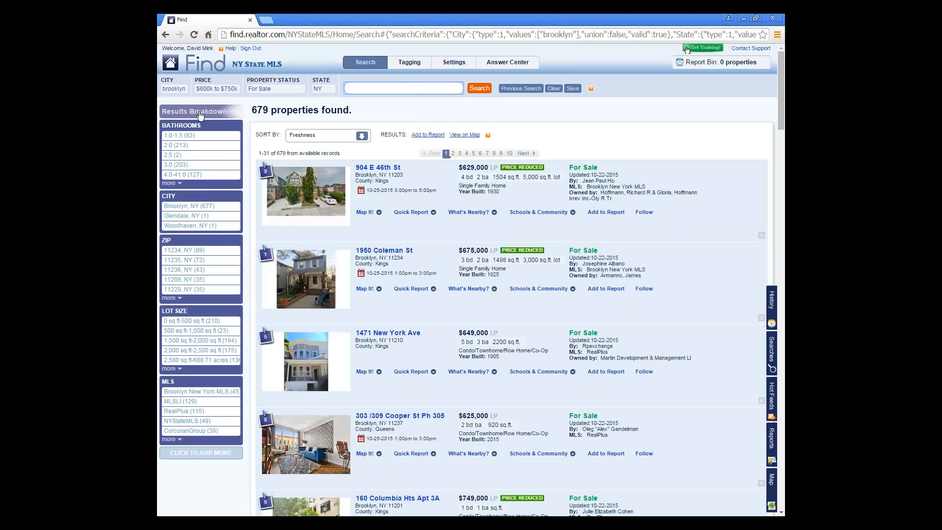
- Add Price as a result filter field and choose the $650k–$700k range, giving 245 properties
click(207, 454)
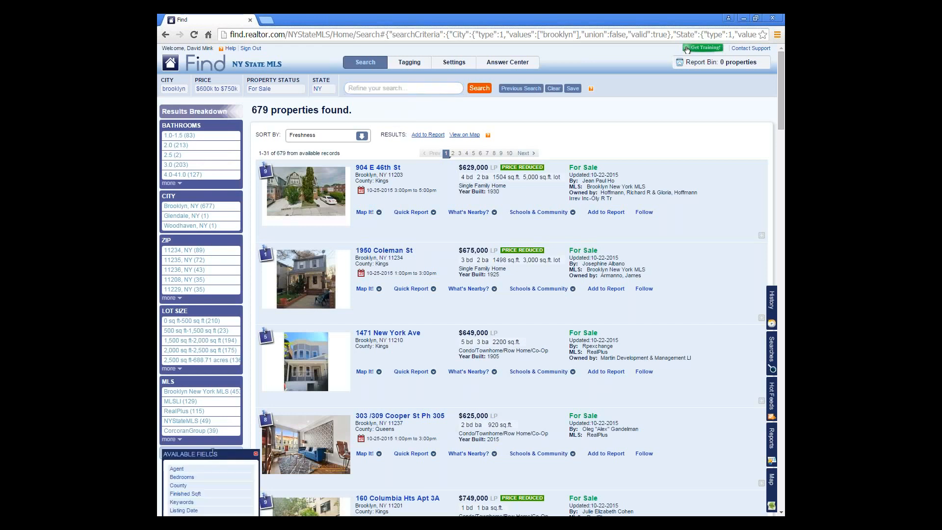
scroll(212, 452, down, 3)
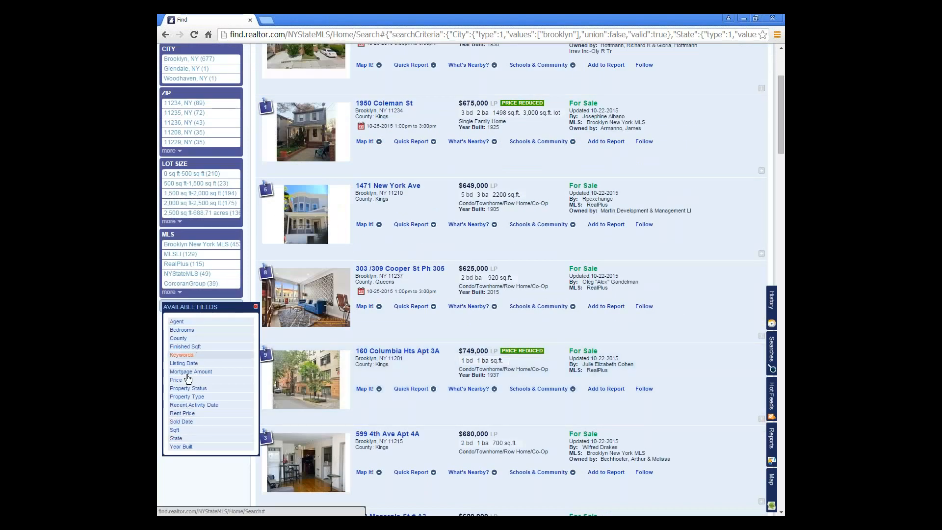
click(188, 380)
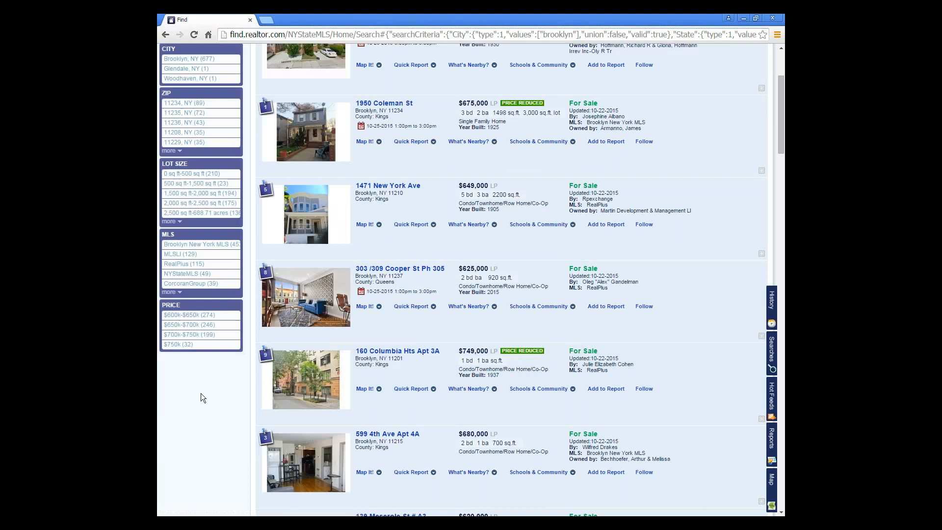
scroll(204, 398, up, 1)
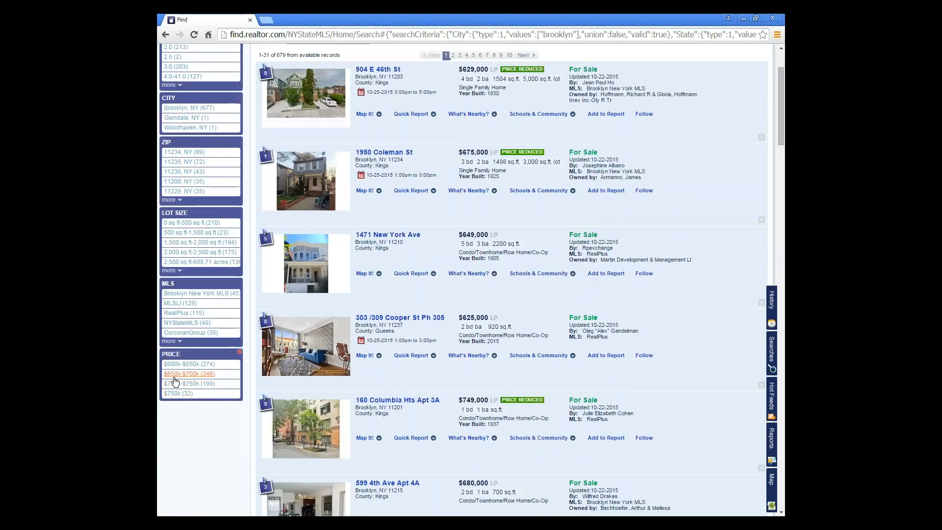
click(193, 376)
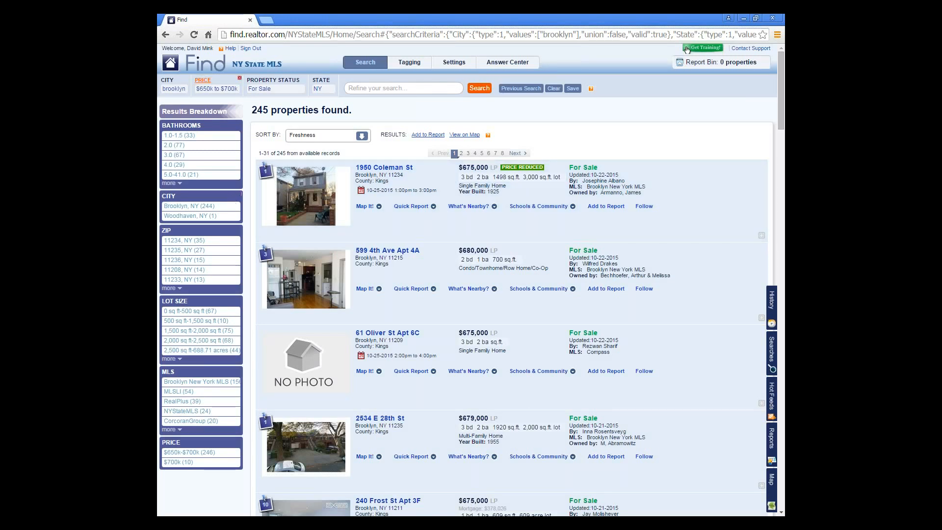
- Change the price filter's minimum from 650k to 500k, giving $500k–$700k and 1,066 properties
click(210, 95)
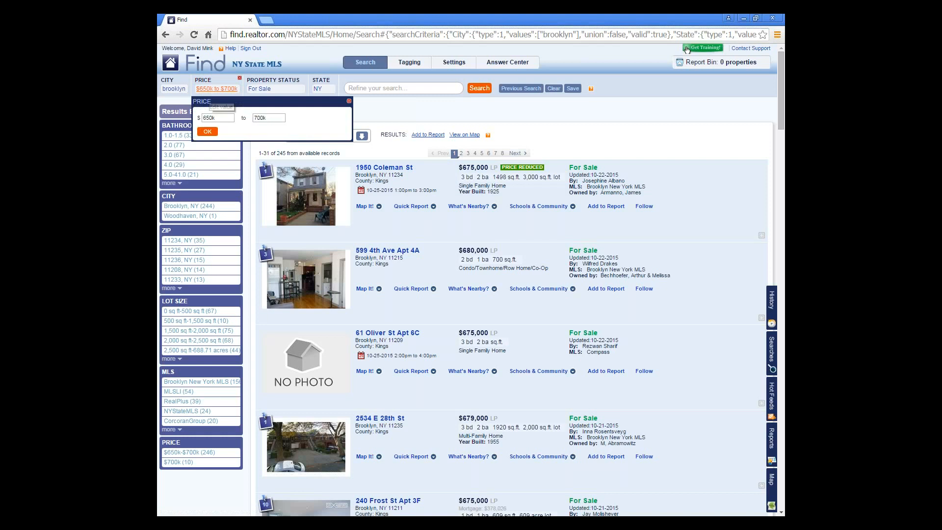
drag(210, 118, 198, 117)
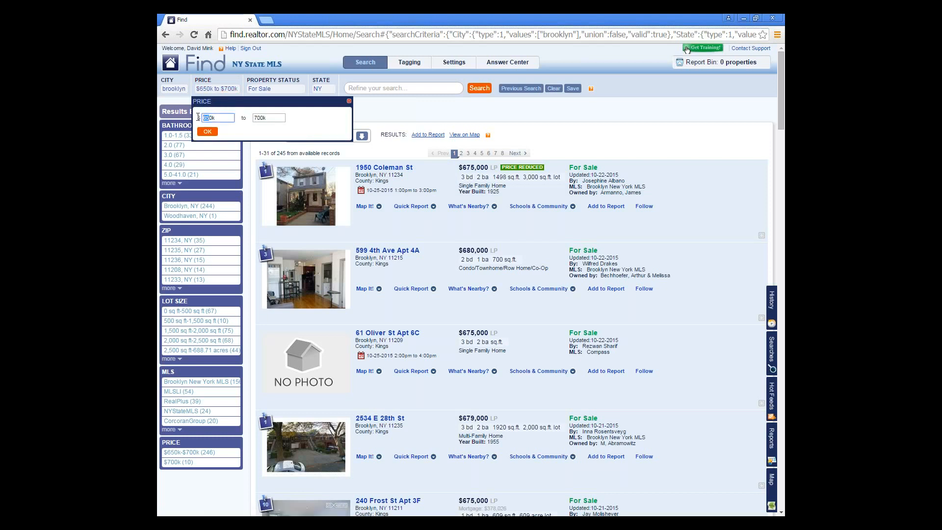
text(50)
click(208, 136)
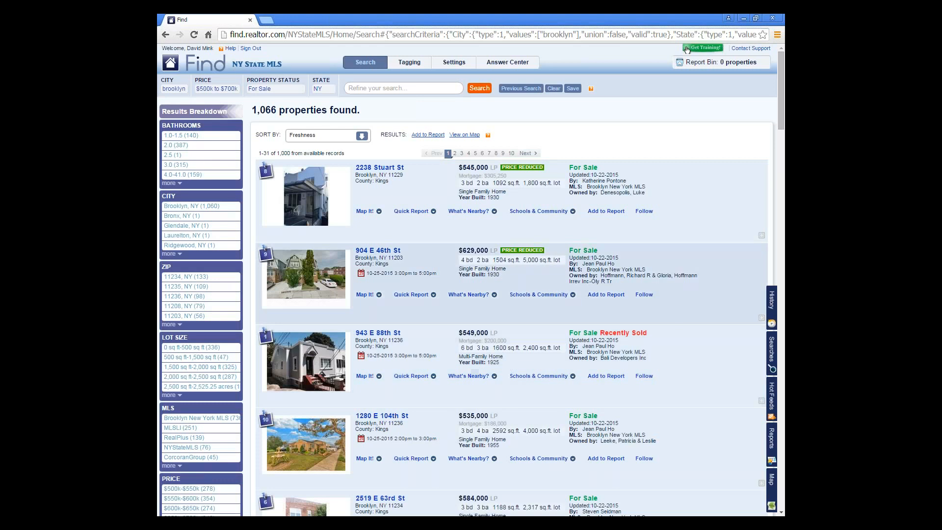
- Restrict results to Single Family Home using a listing's property type link
click(400, 89)
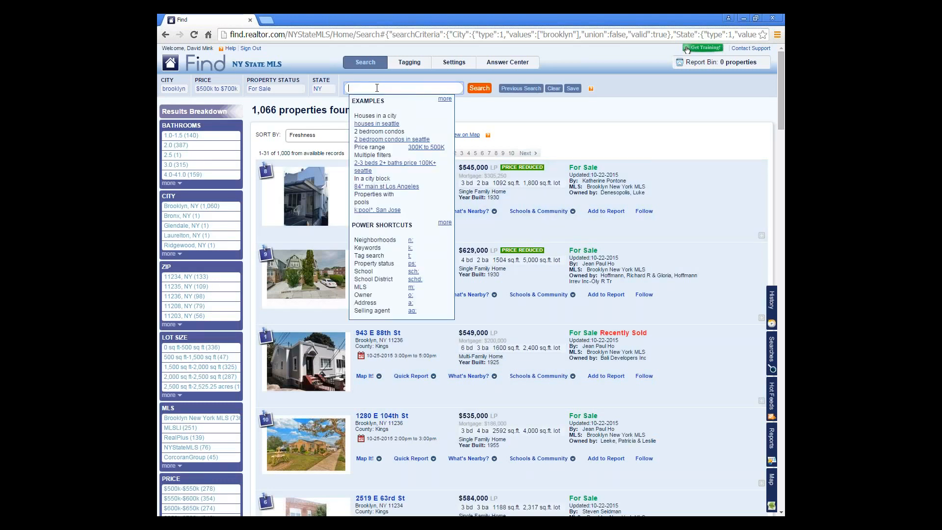
click(558, 123)
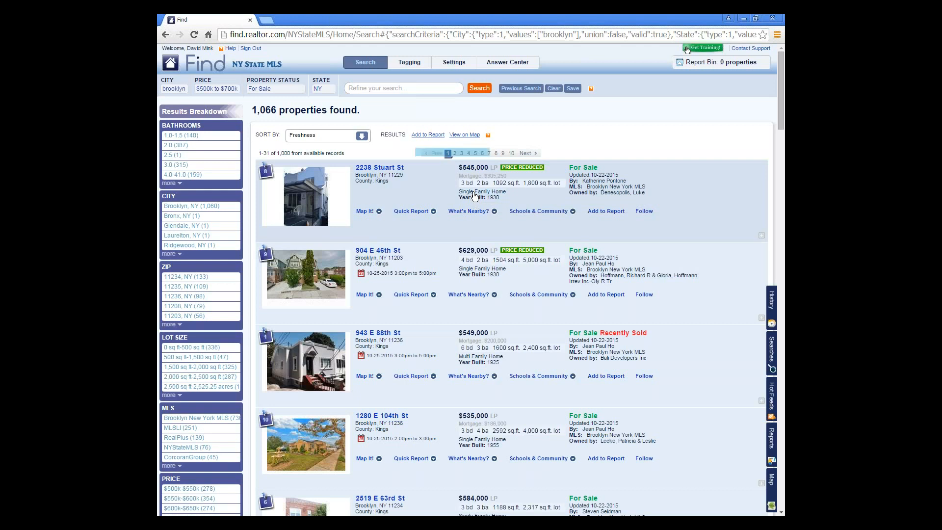
click(475, 193)
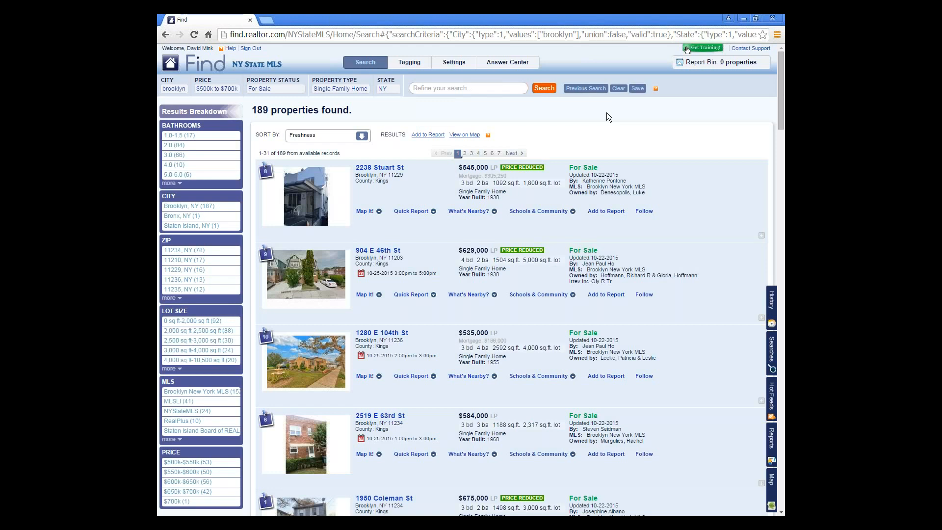
- Search 'condo' to add Condo/Townhome/Row Home/Co-Op as a property type
click(480, 90)
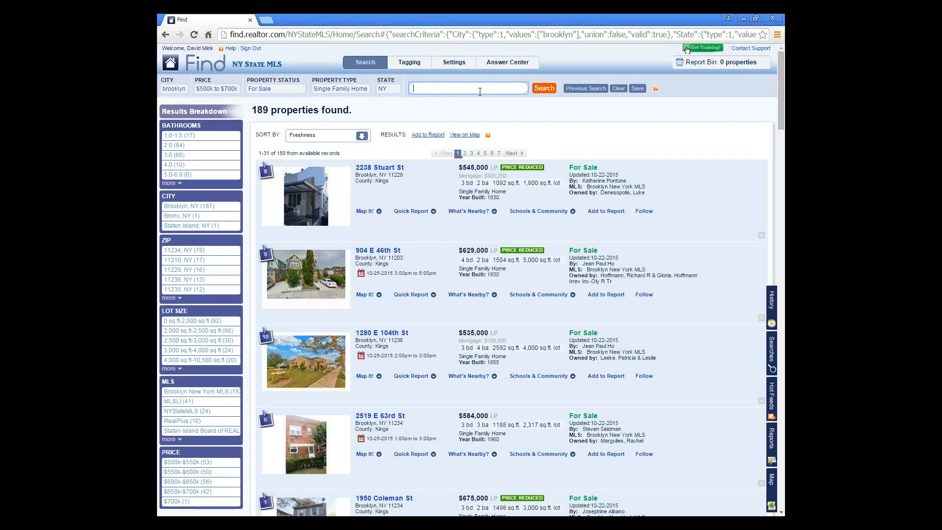
text(condo)
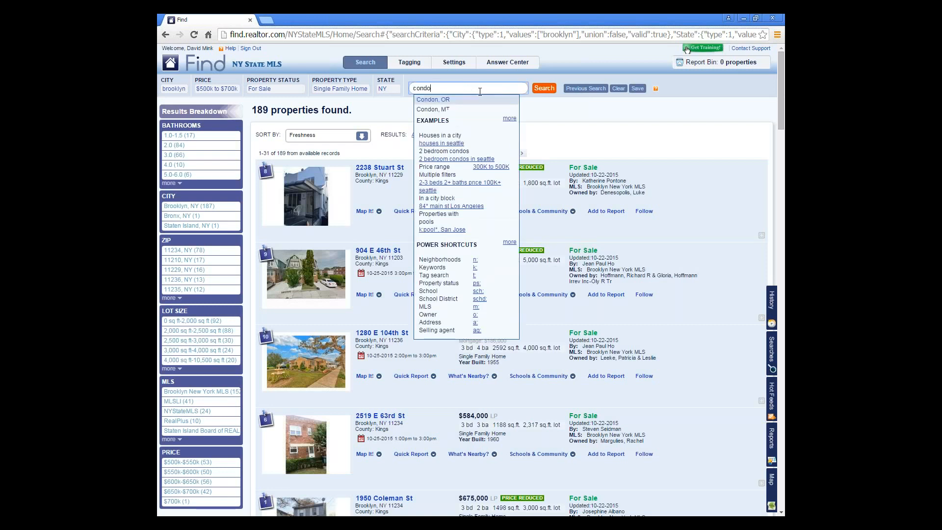
key(Return)
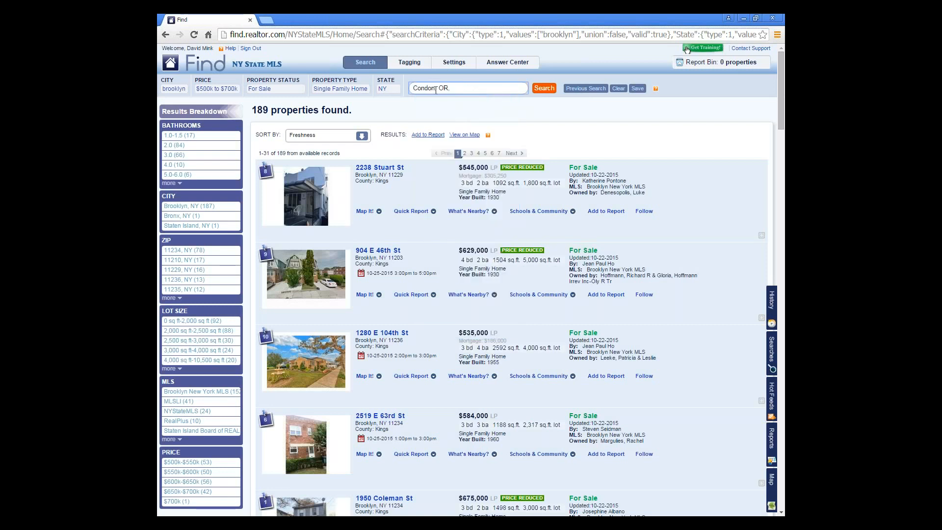
key(ctrl+a)
text(condo)
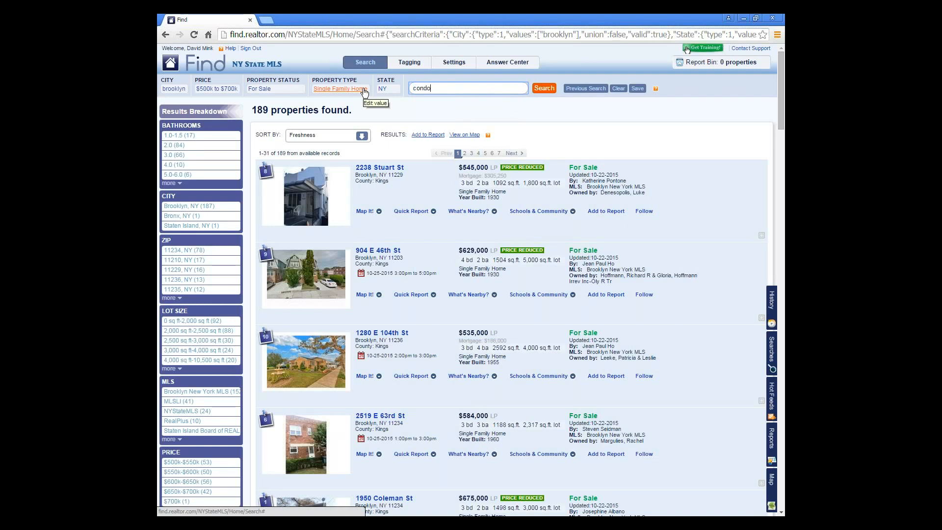
key(Return)
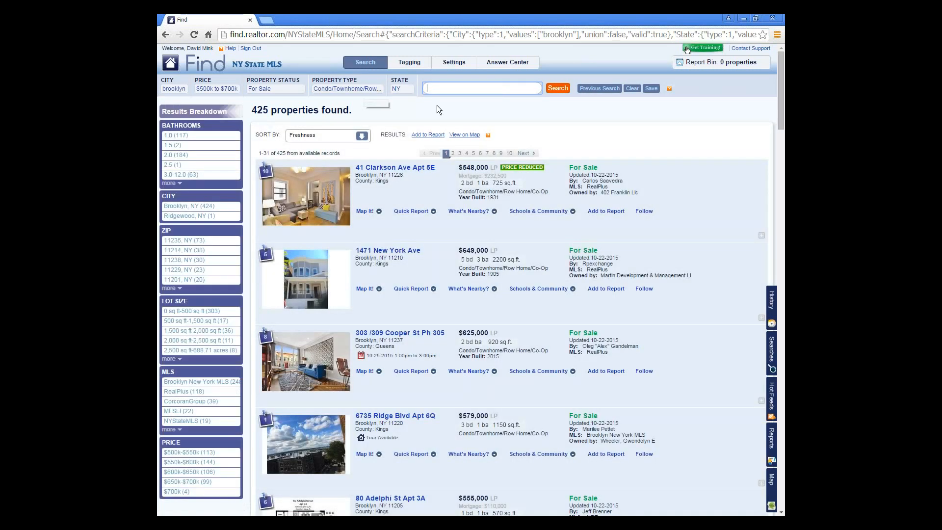
- Uncheck Single Family Home so only Condo/Townhome/Row Home/Co-Op remains, giving 425 properties
click(326, 89)
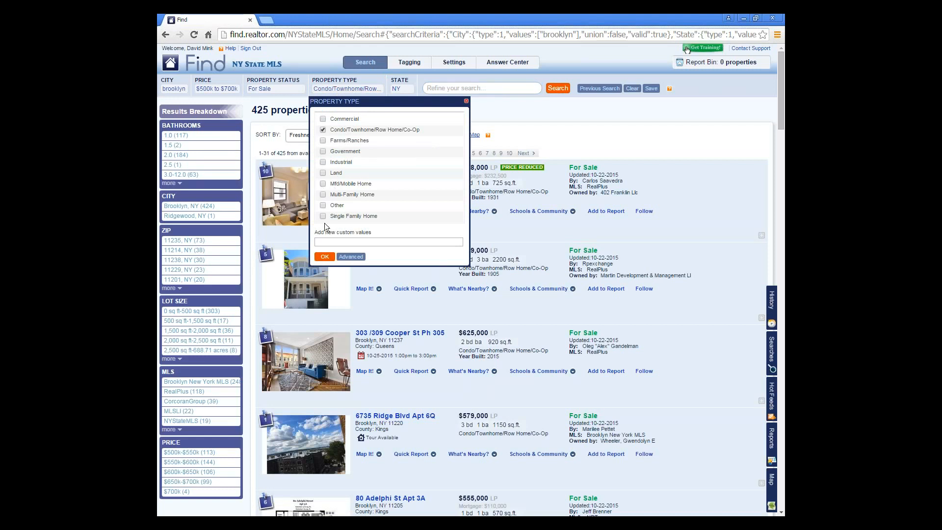
click(322, 129)
click(321, 128)
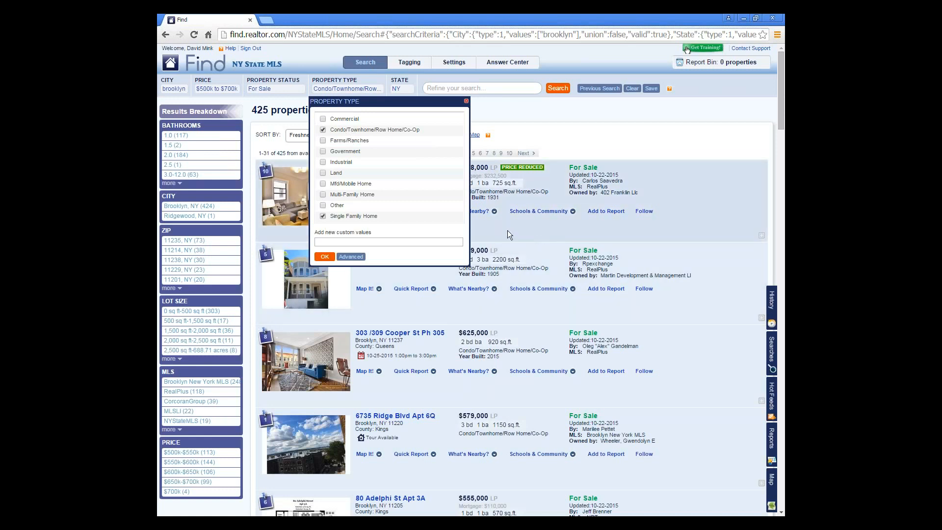
click(323, 217)
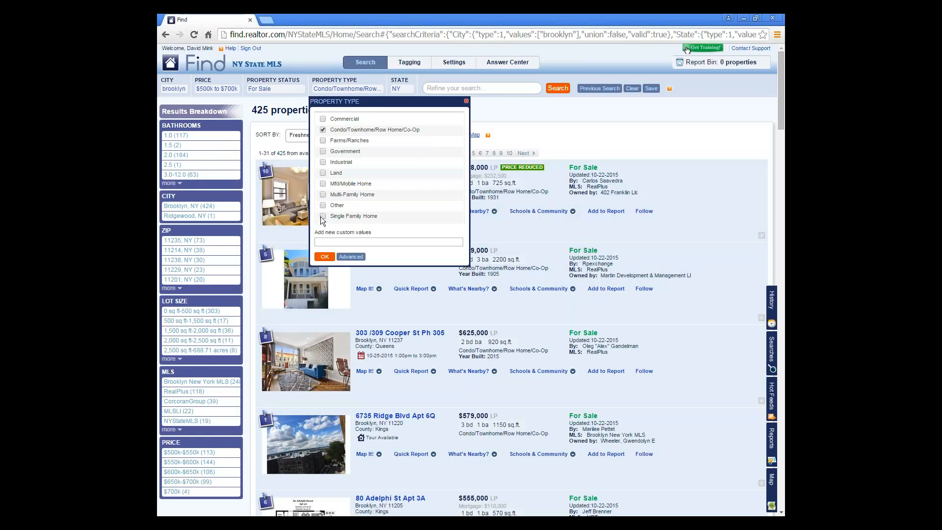
click(324, 257)
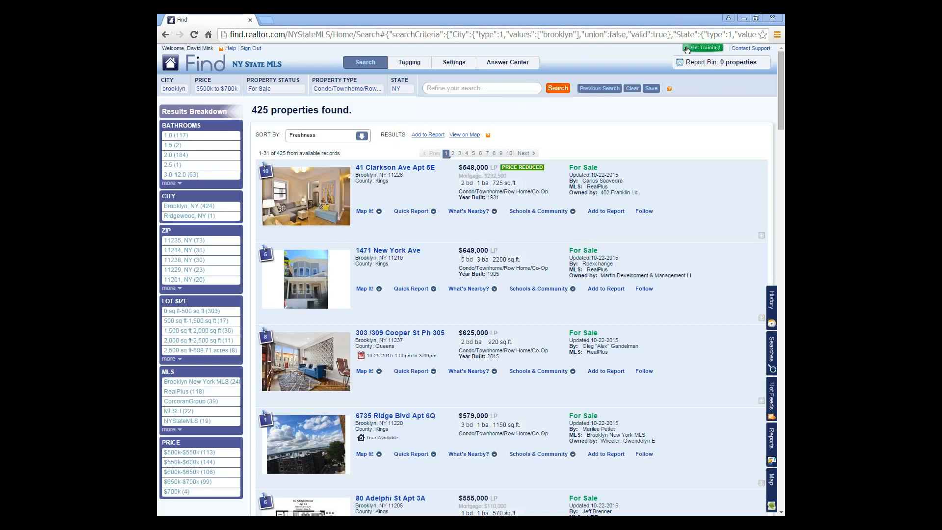
- Run a 'k: condo' keyword search, trimming results to 259 properties
click(503, 90)
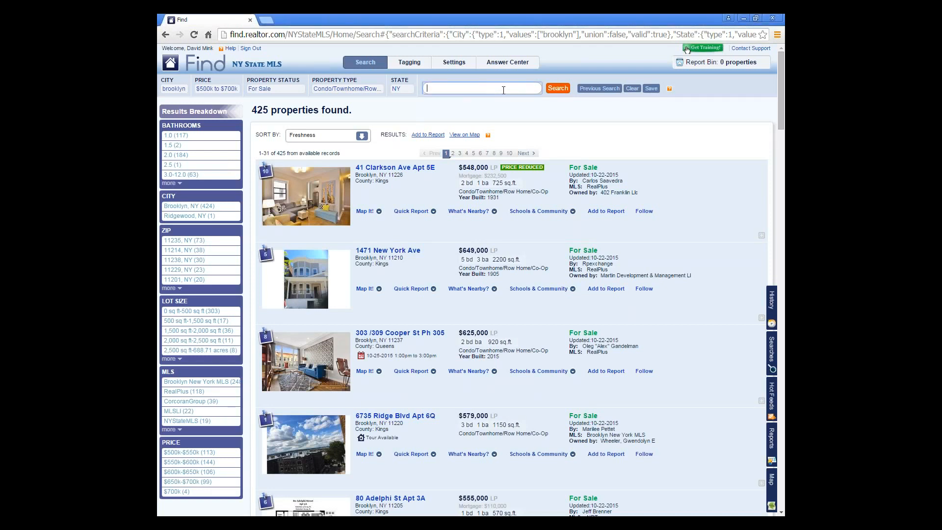
text(k:)
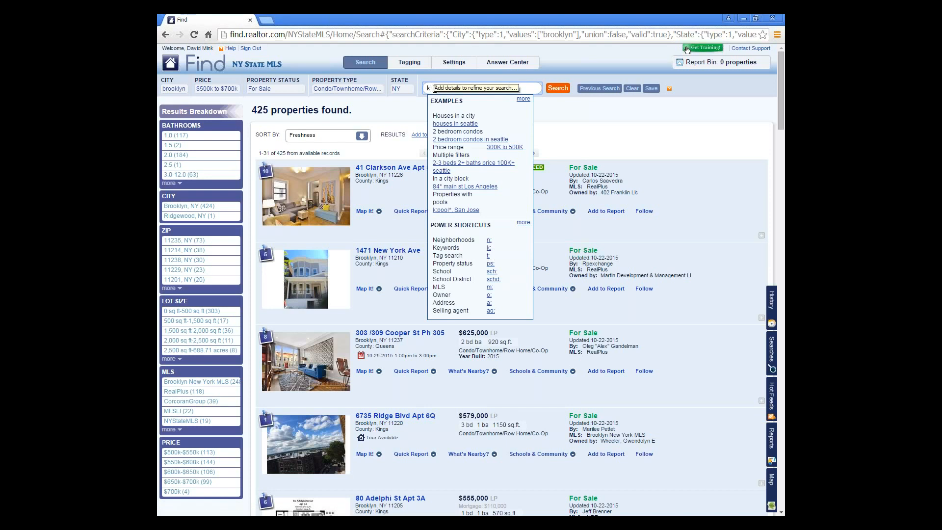
text(condo)
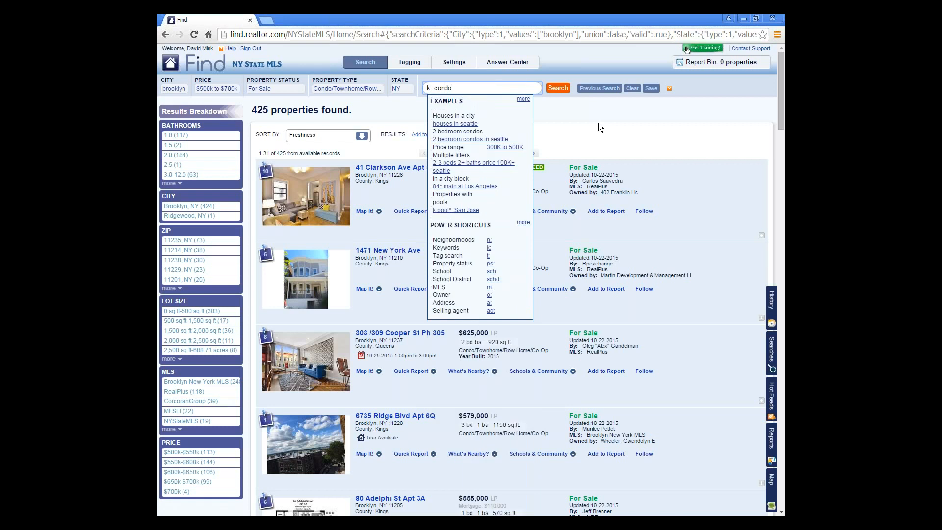
key(Return)
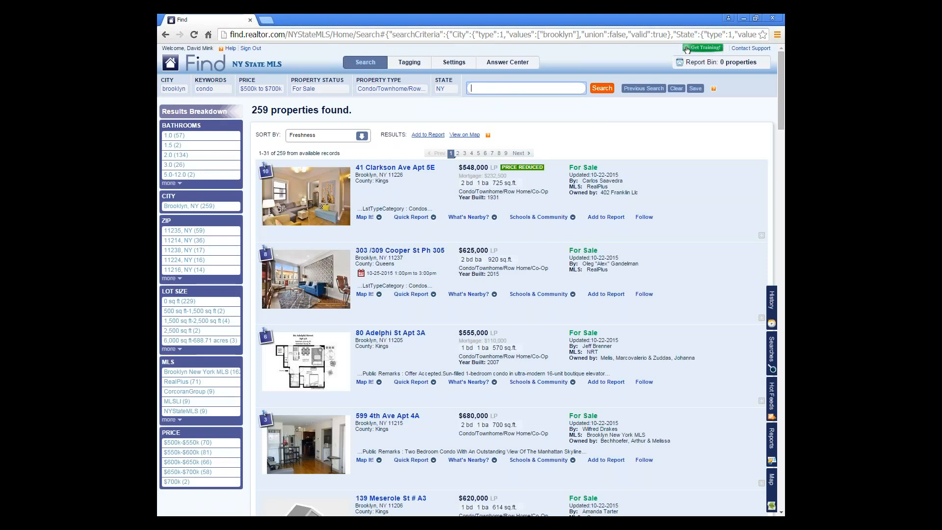
click(688, 50)
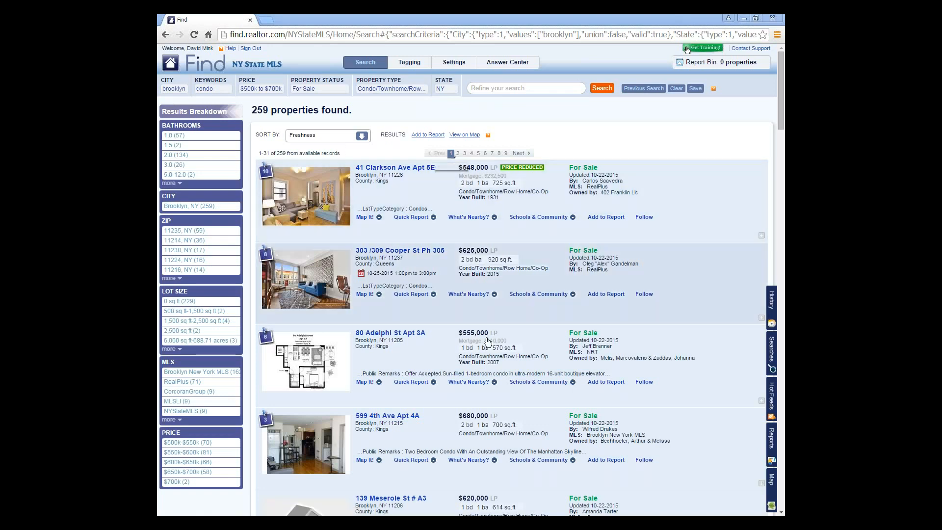
click(412, 420)
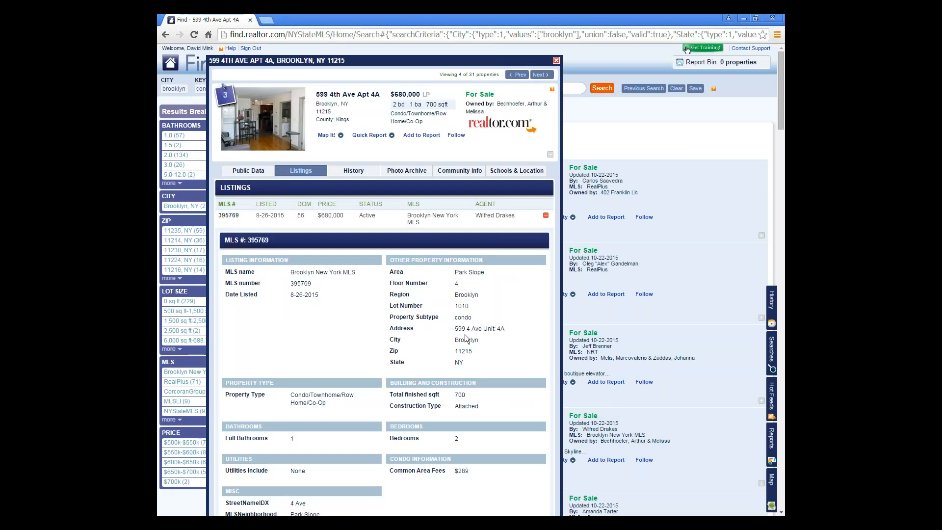
scroll(366, 290, down, 4)
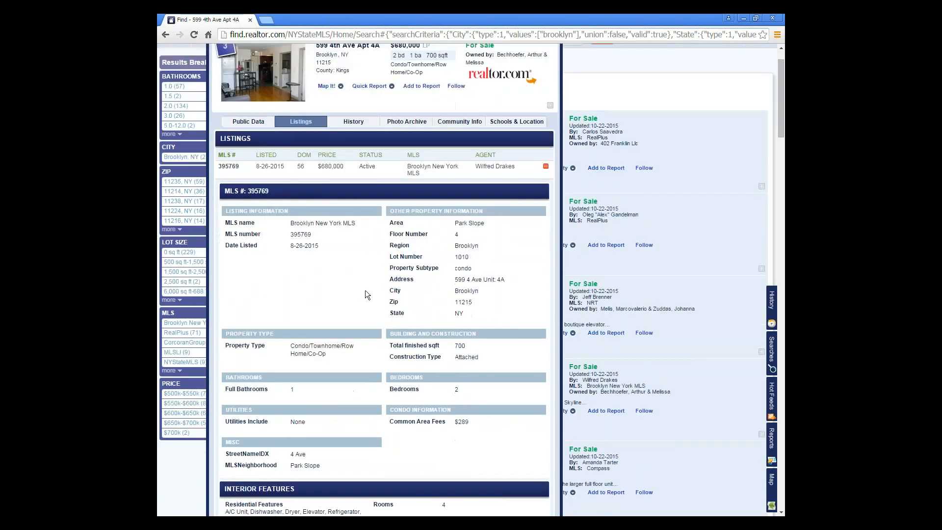
scroll(365, 292, down, 1)
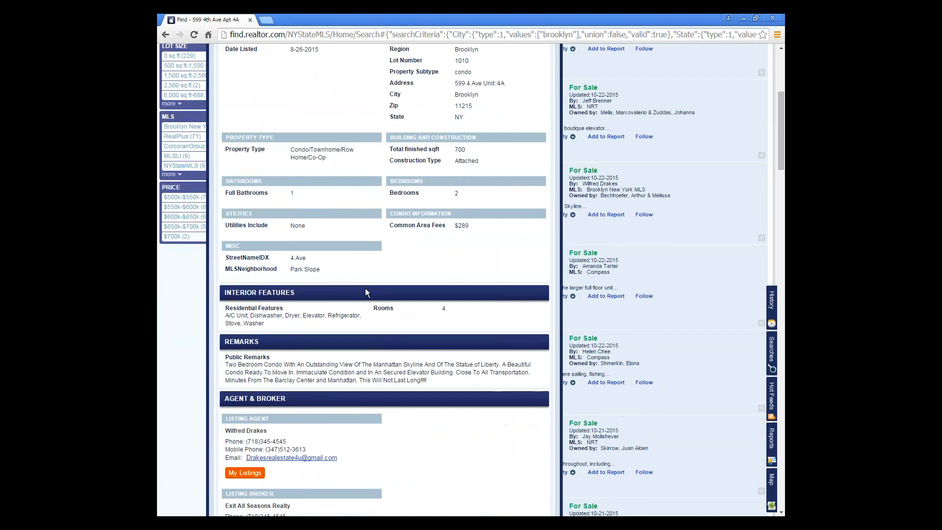
scroll(365, 294, down, 2)
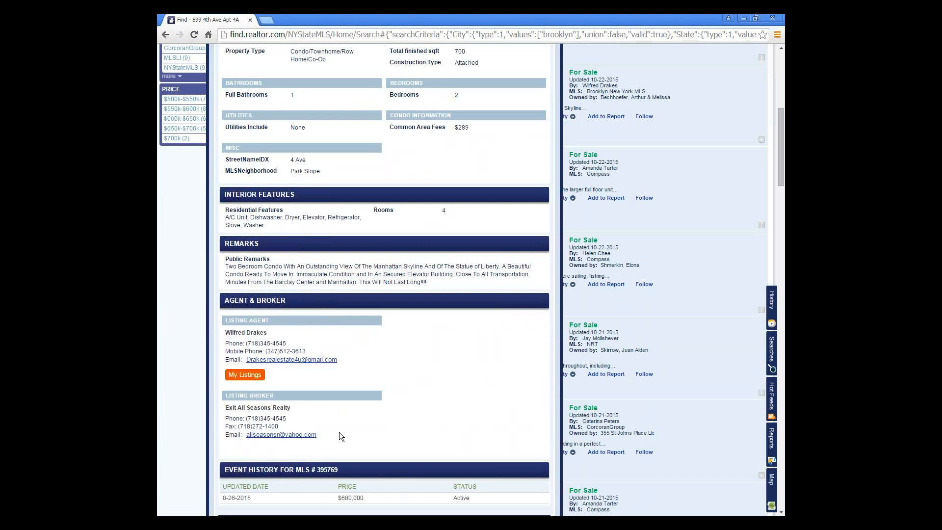
scroll(342, 436, up, 7)
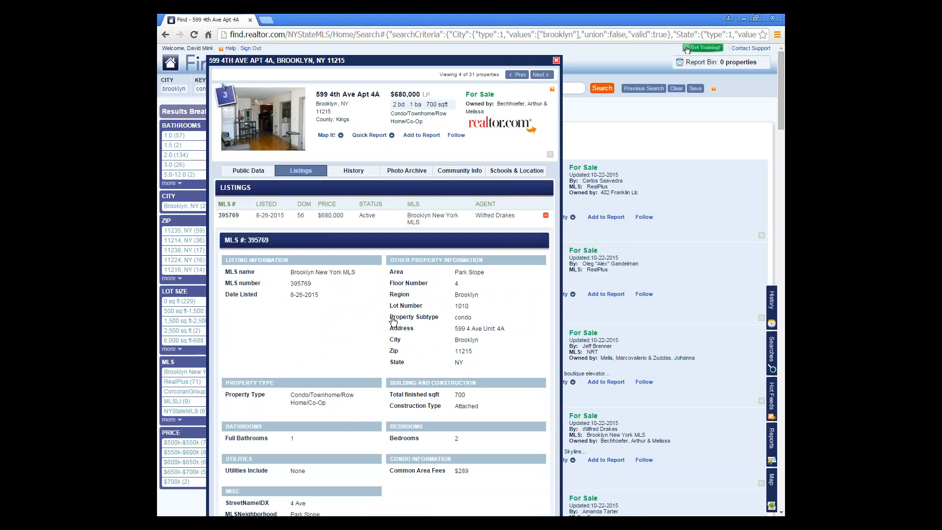
triple_click(442, 318)
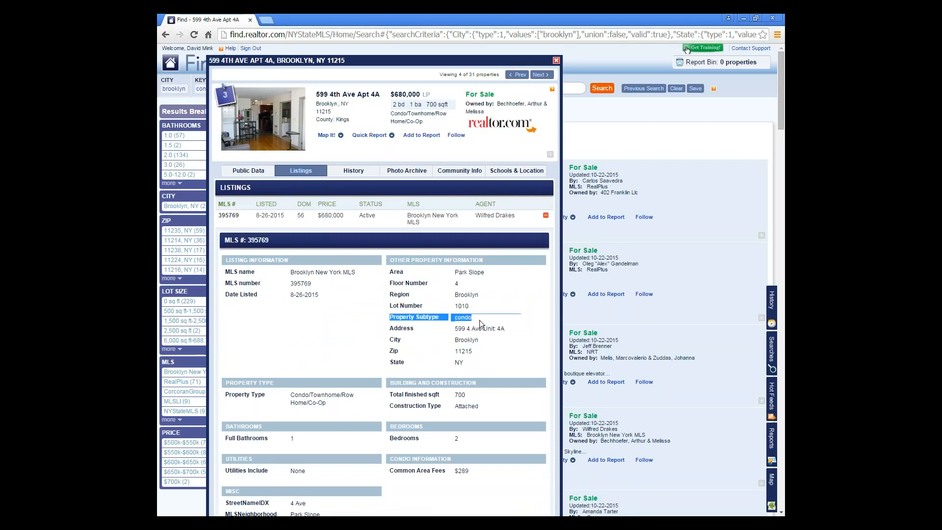
click(376, 329)
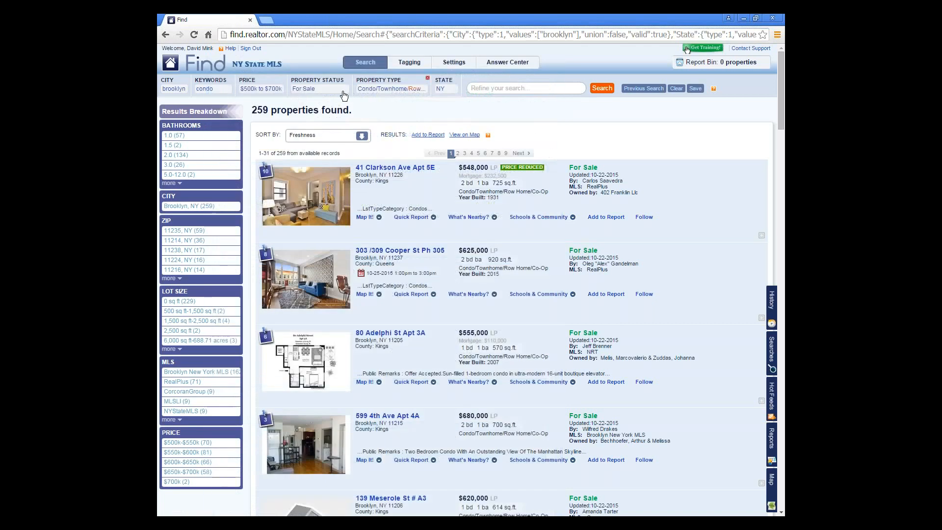
- Add 'pool' as a keyword search, narrowing the condo results to 64 properties
click(483, 89)
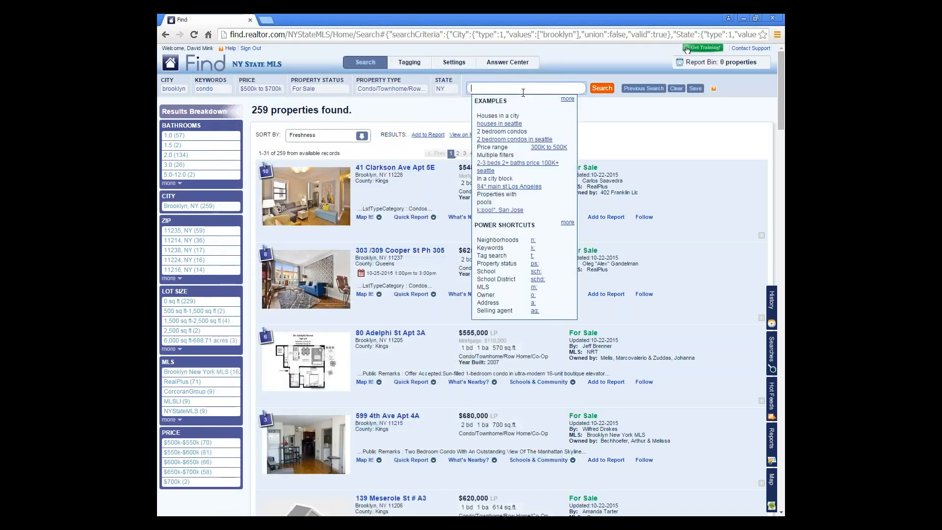
text(k: pool,)
key(Return)
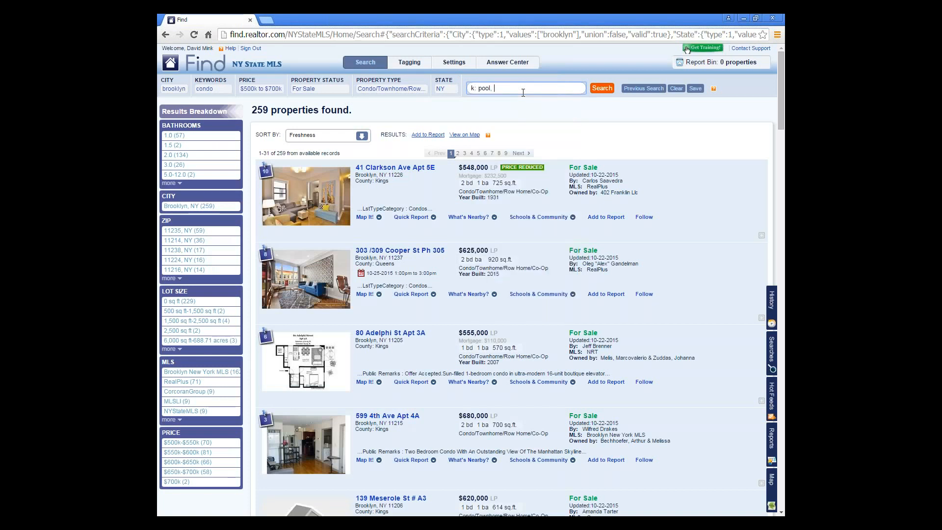
click(599, 91)
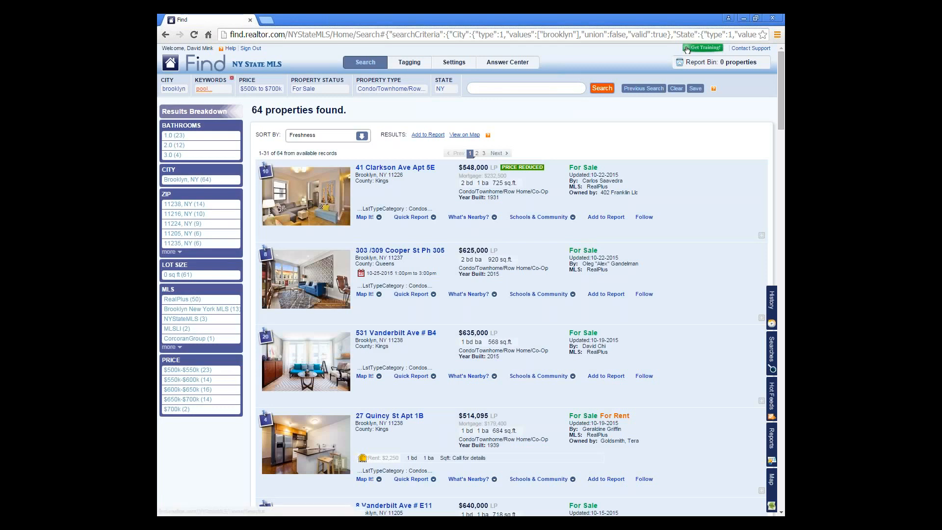
- Edit the Keywords criterion to delete ', condo', leaving only 'pool'
click(204, 89)
drag(238, 121, 199, 121)
click(239, 121)
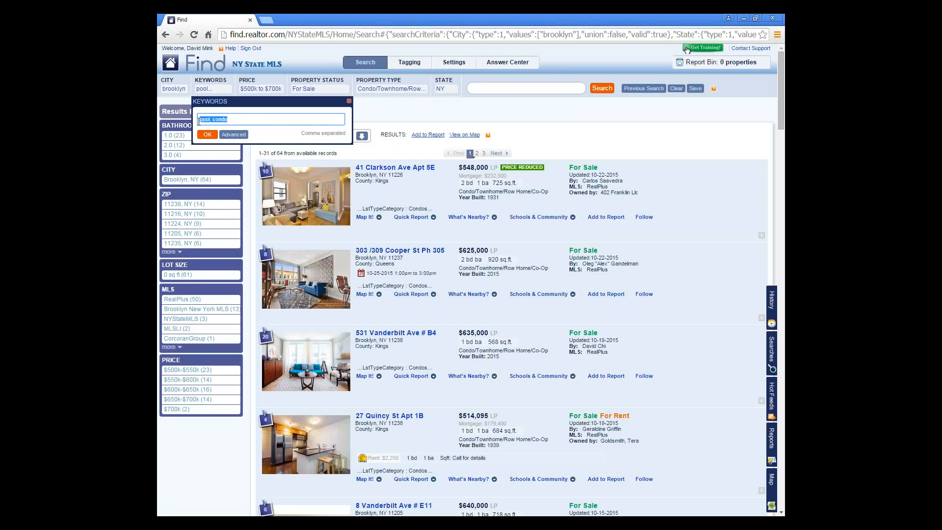
click(241, 119)
drag(210, 120, 241, 120)
key(BackSpace)
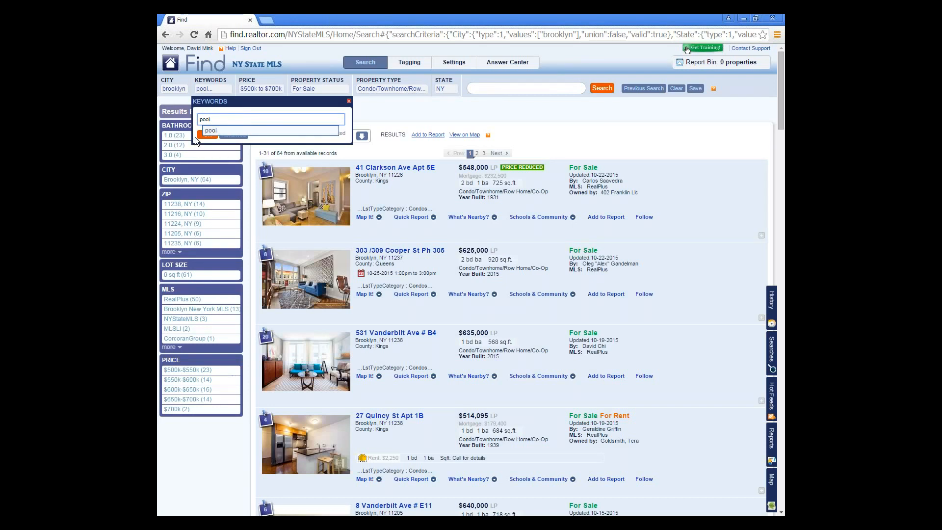
click(202, 135)
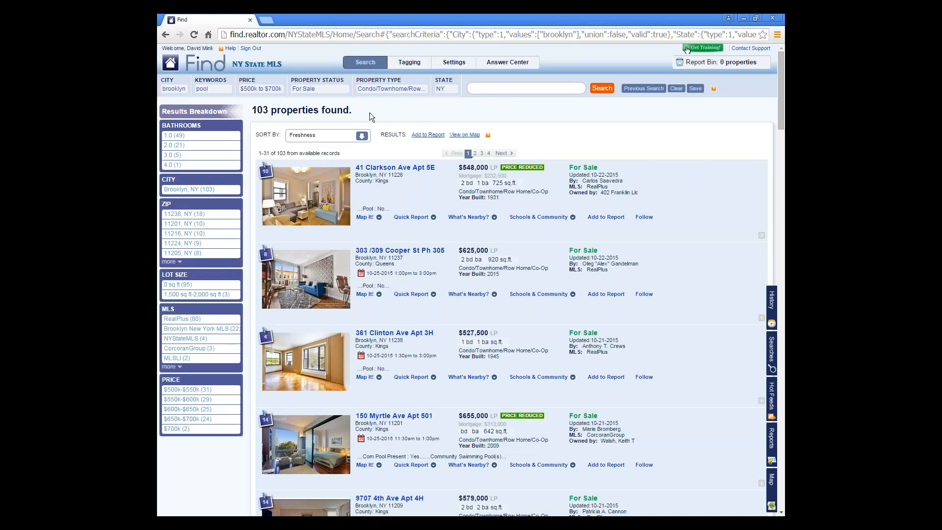
- Refine the pool search with '3 bedrooms', narrowing results to 13 properties
click(528, 89)
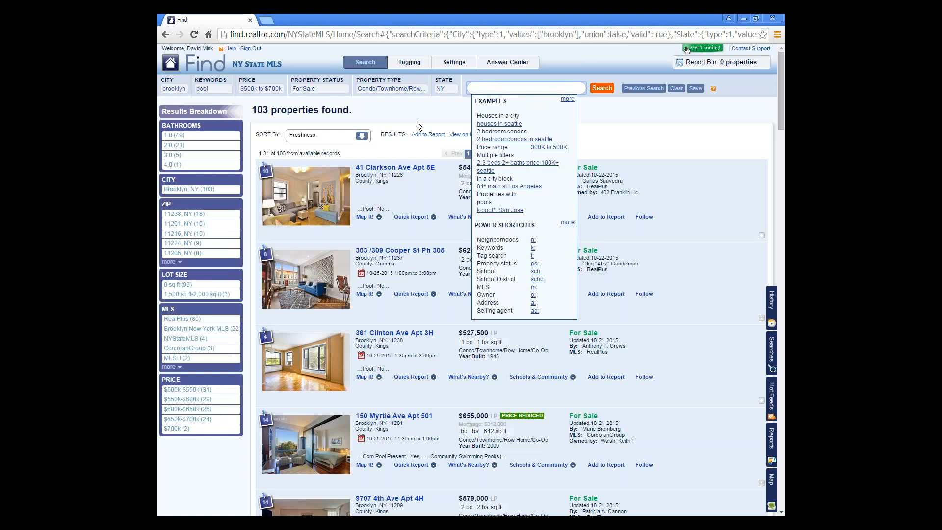
click(499, 92)
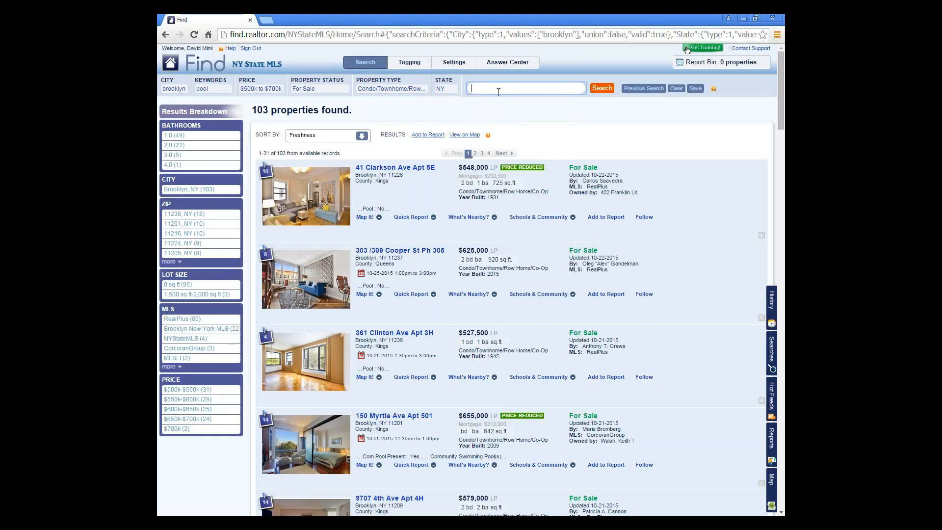
text(3 bedrooms)
key(Return)
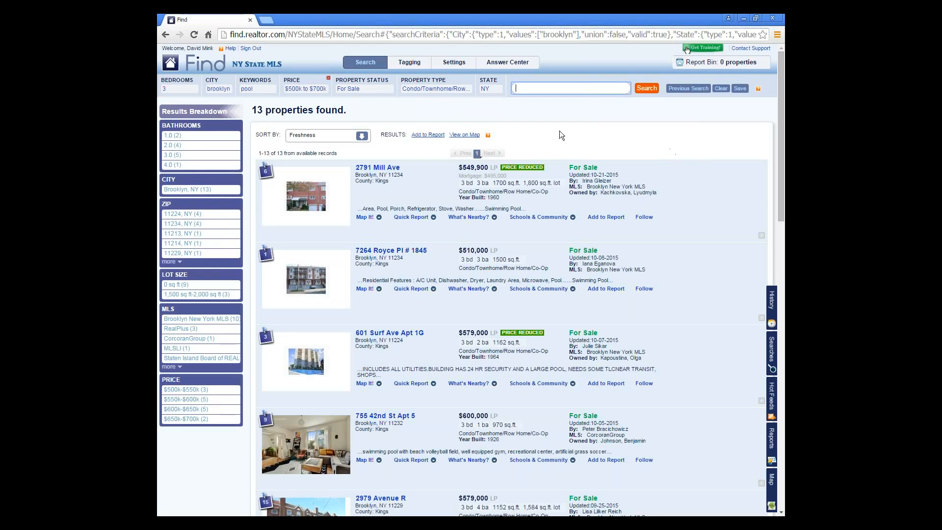
- Set the bedroom range to 2 minimum and 4 maximum
click(184, 88)
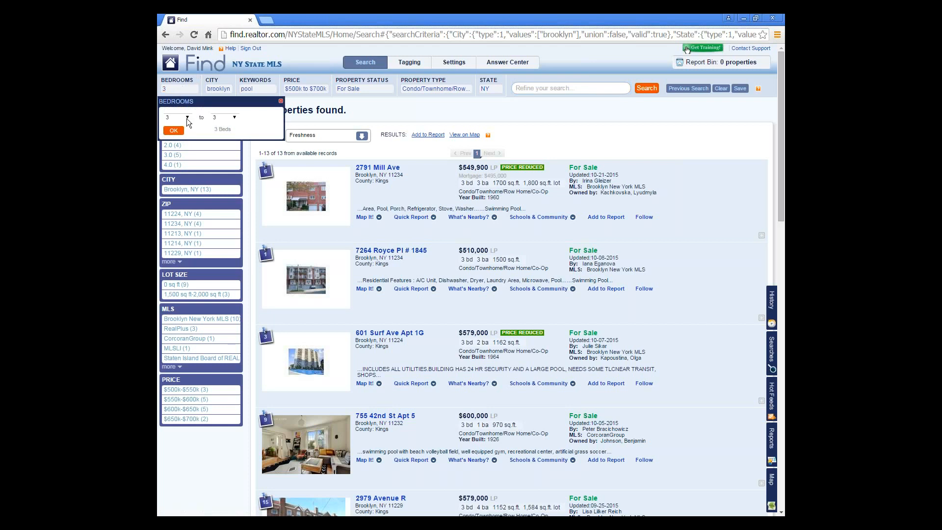
click(187, 118)
click(235, 118)
click(227, 152)
click(174, 131)
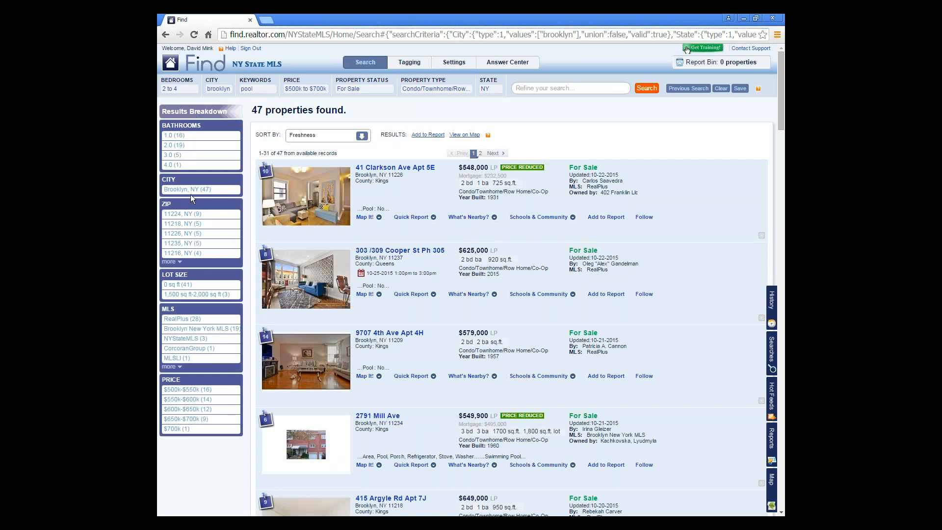
- Limit bathrooms to 1–2 and ZIP 11209, then view the 3 matches on the map
click(178, 146)
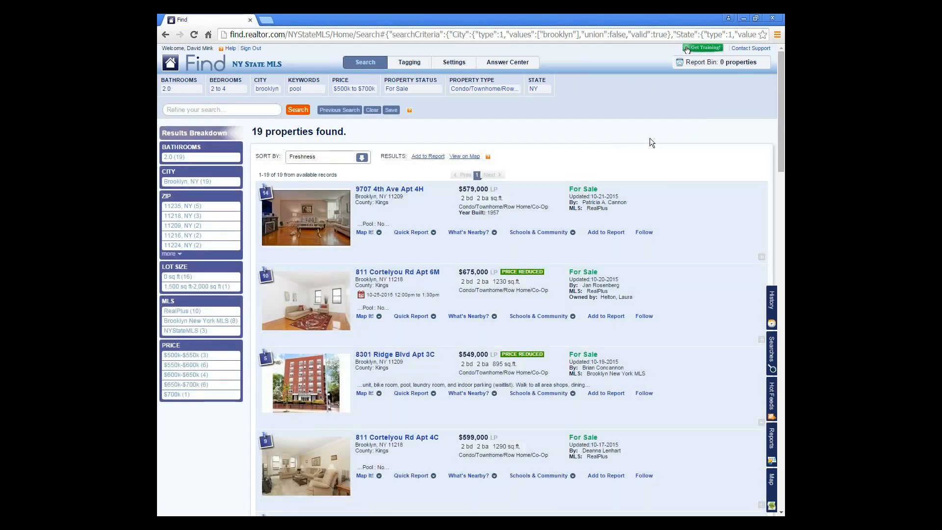
click(191, 89)
click(188, 118)
click(181, 128)
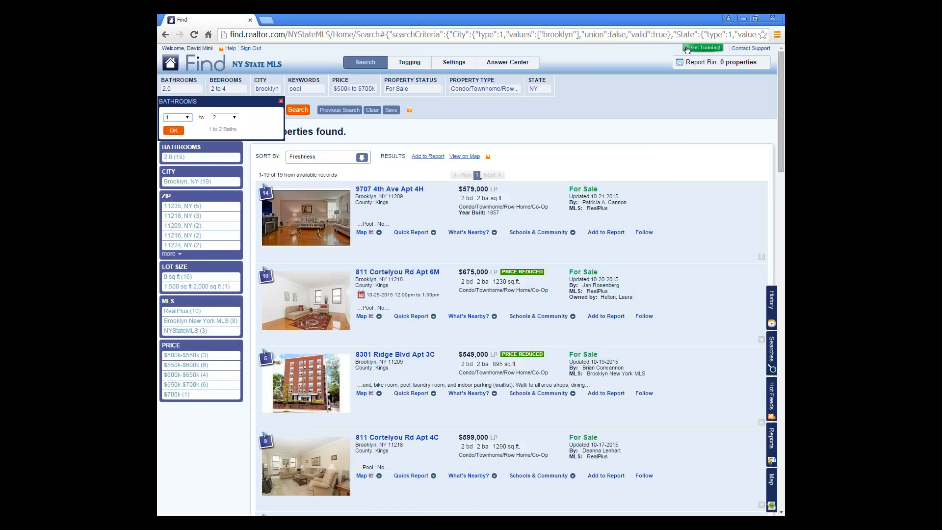
click(174, 130)
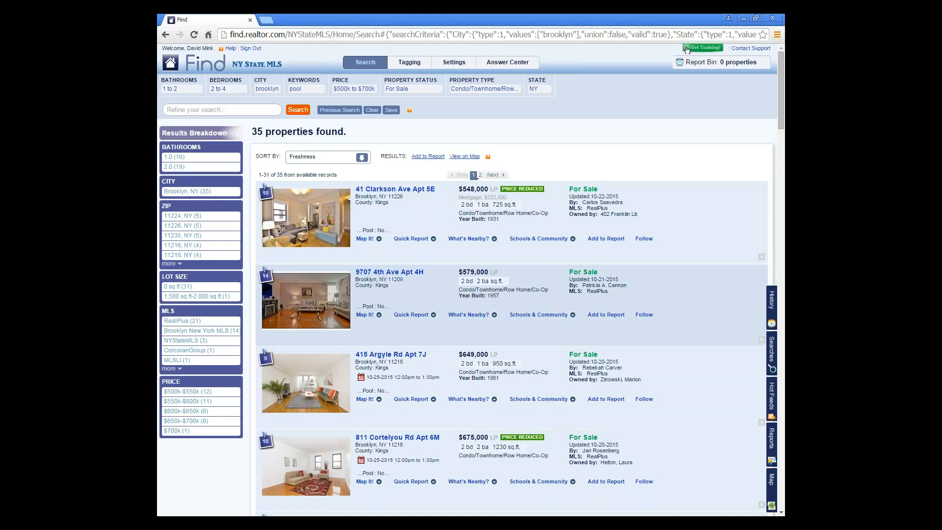
click(396, 281)
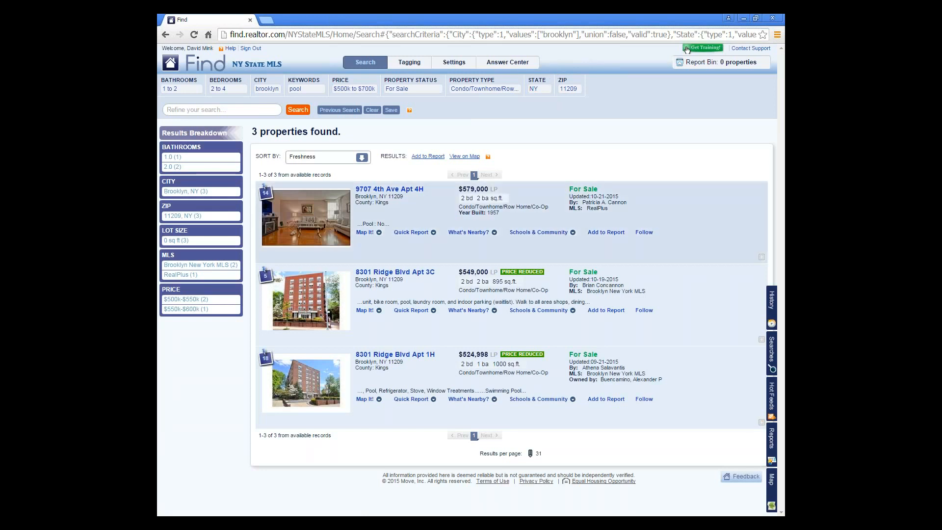
click(772, 490)
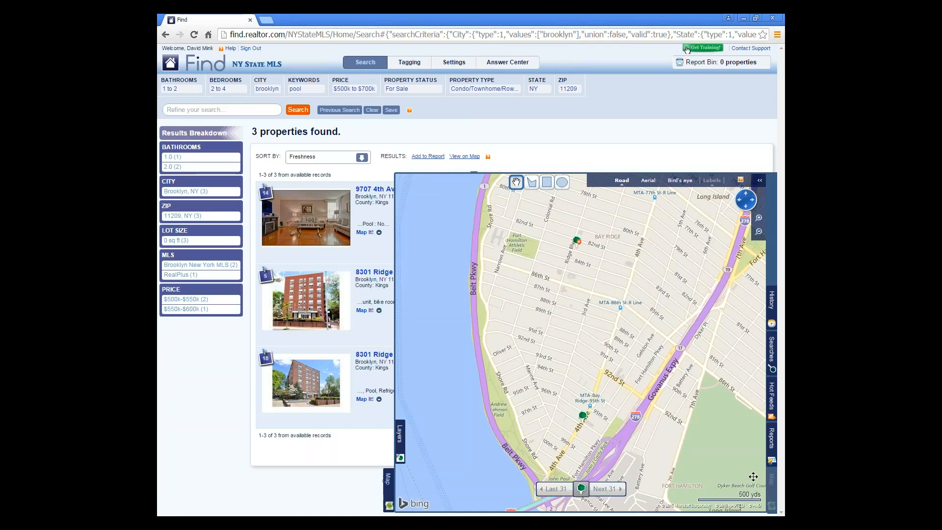
- Draw a four-corner polygon around Bay Ridge as the search area, leaving 2 properties, and close the map
drag(628, 338, 614, 405)
click(532, 182)
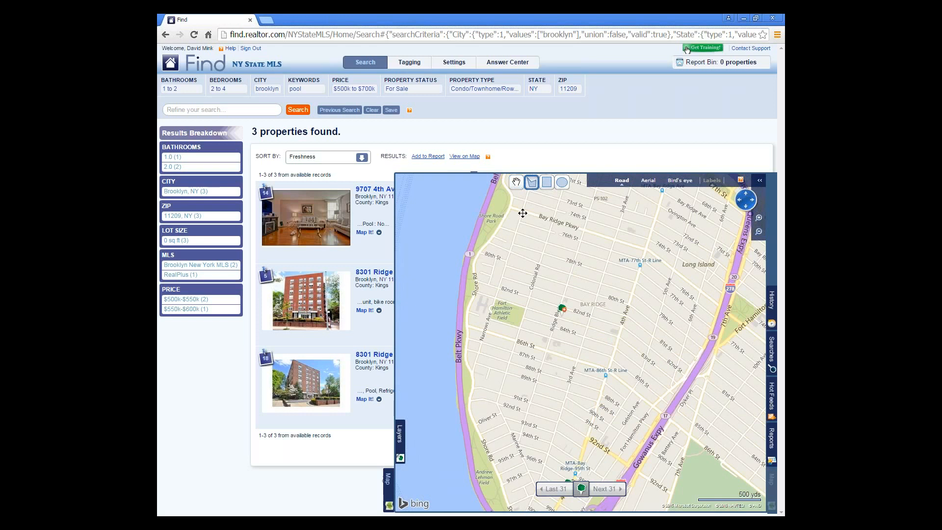
click(522, 213)
click(492, 317)
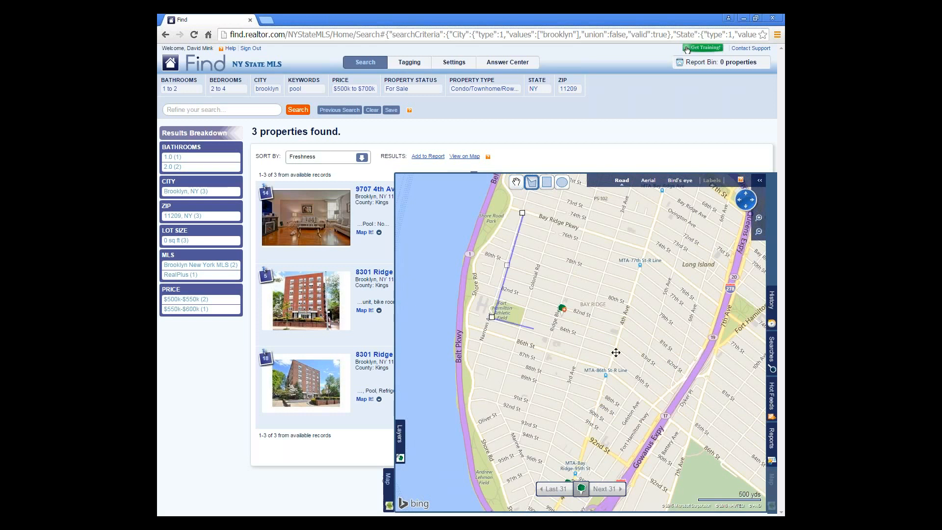
click(613, 356)
click(649, 249)
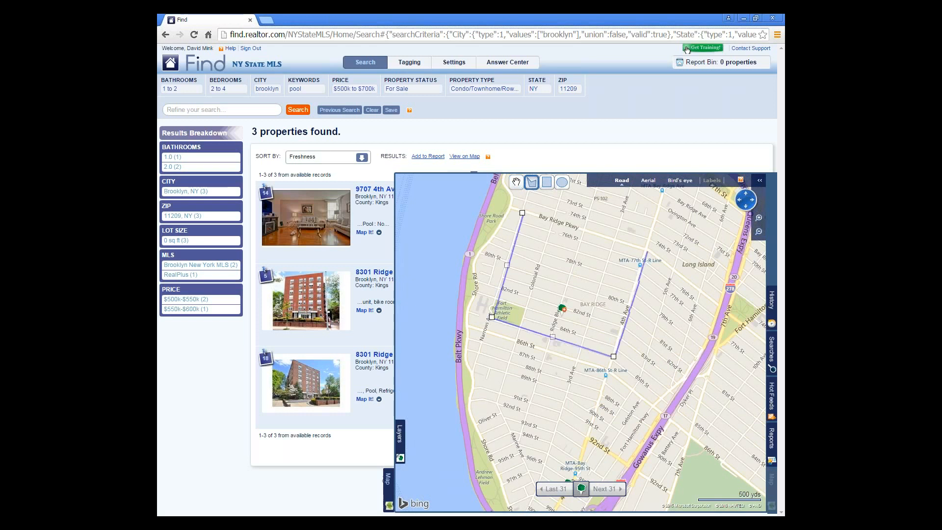
click(522, 212)
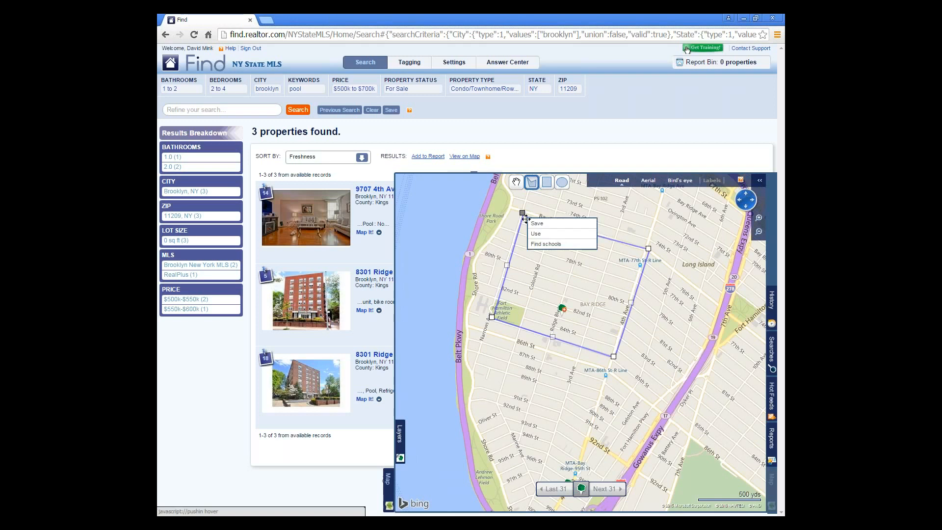
click(564, 239)
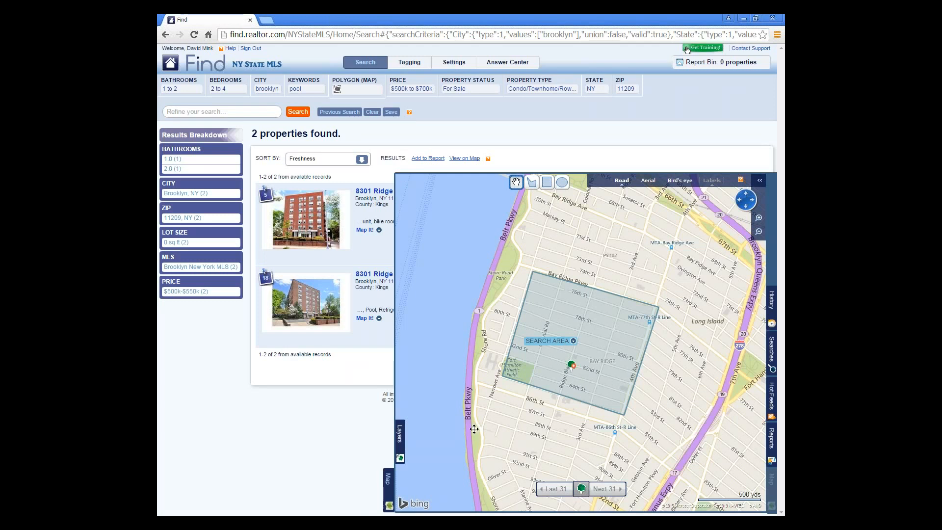
click(389, 484)
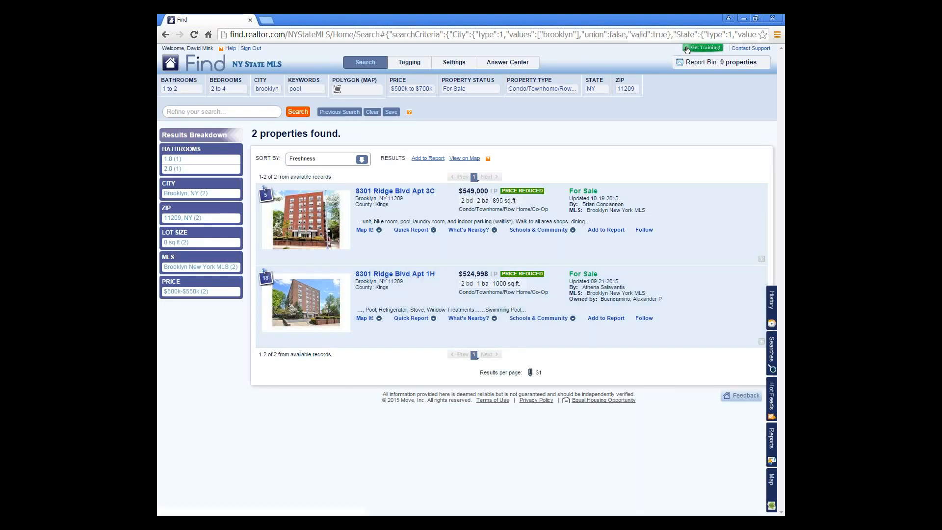
- Remove the Condo/Townhome/Row Home/Co-Op property type and pool keyword criteria, still showing 2 properties
click(771, 491)
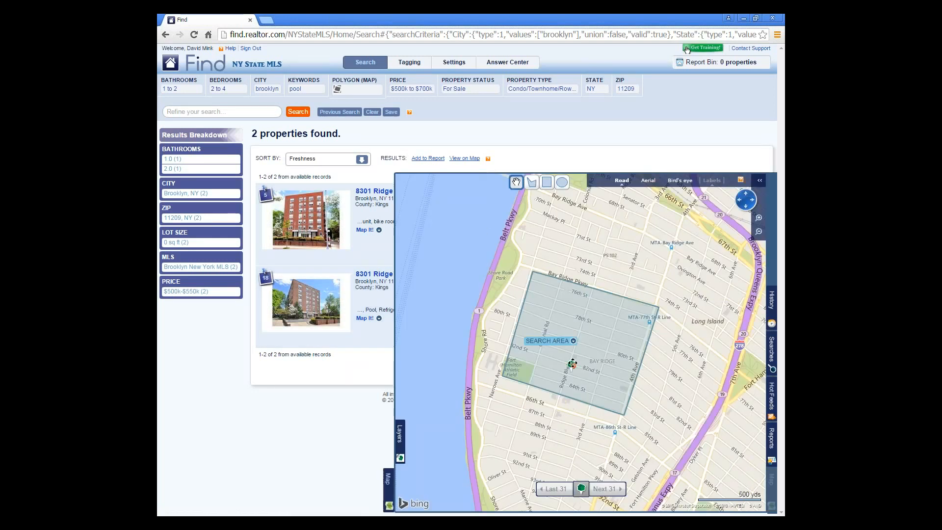
click(387, 489)
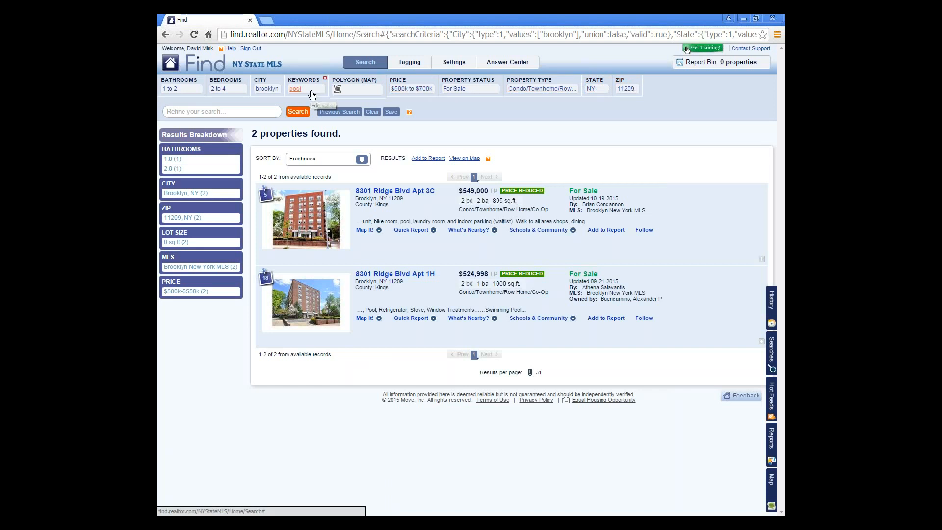
click(579, 80)
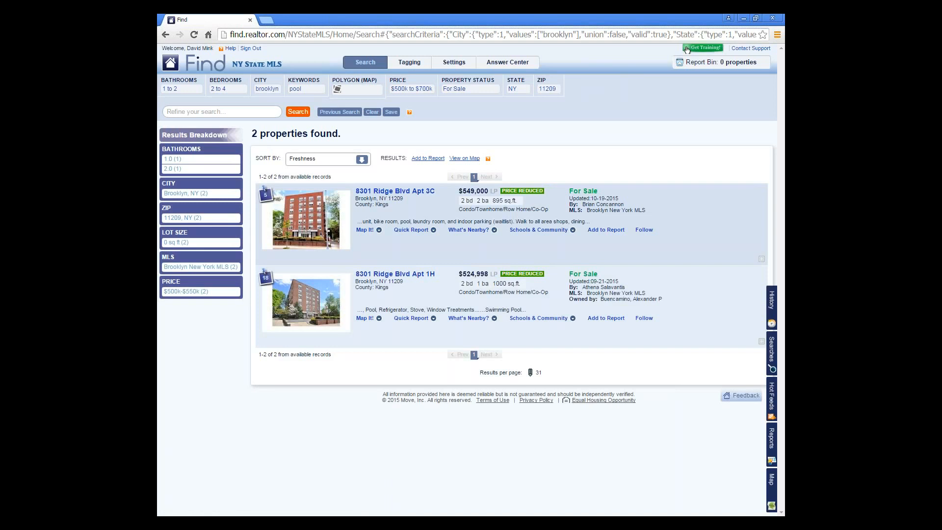
click(316, 90)
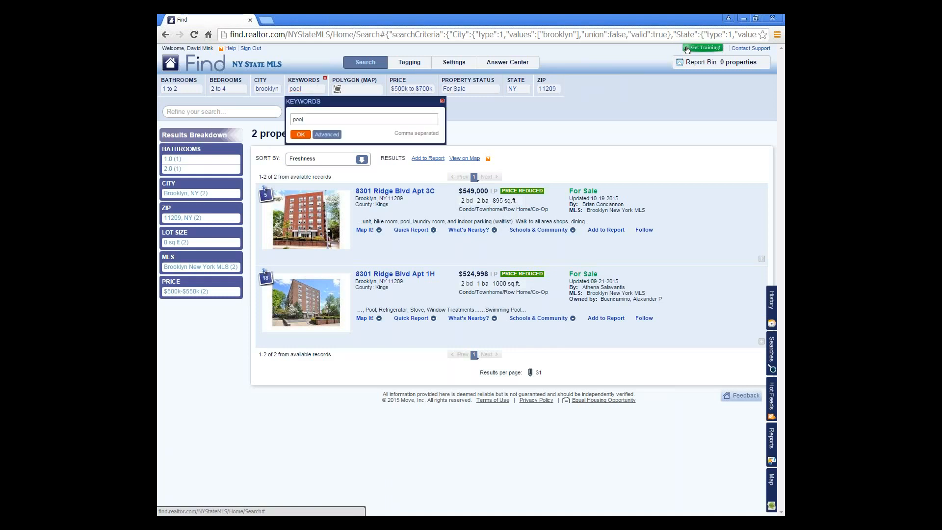
click(441, 102)
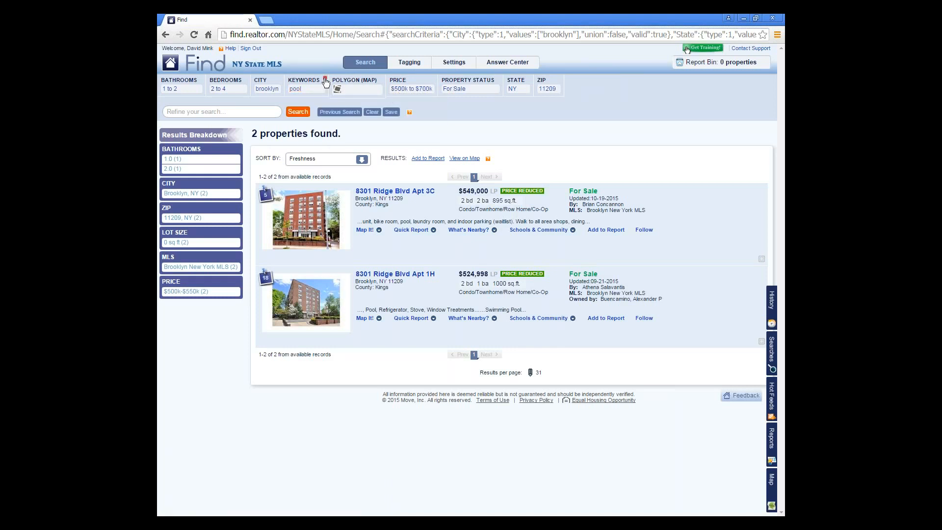
click(325, 79)
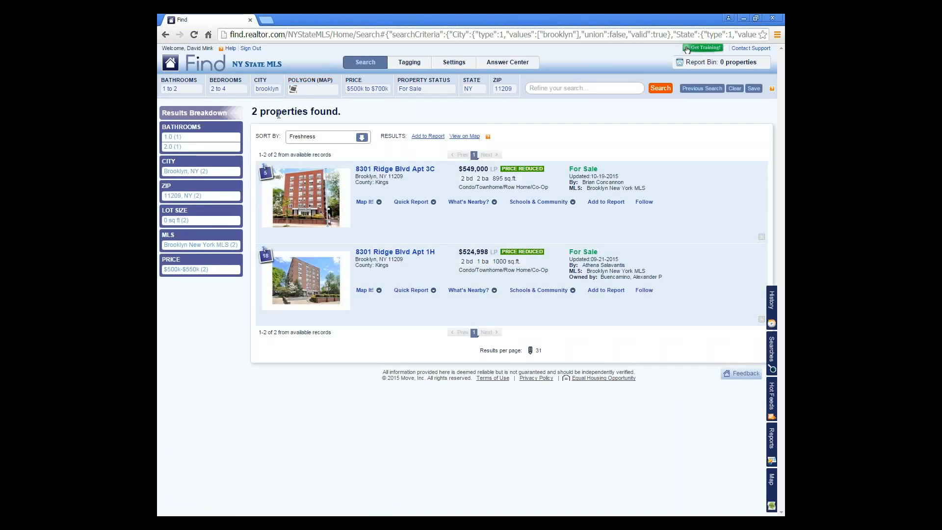
- Widen the bedroom range to 1–4
click(216, 89)
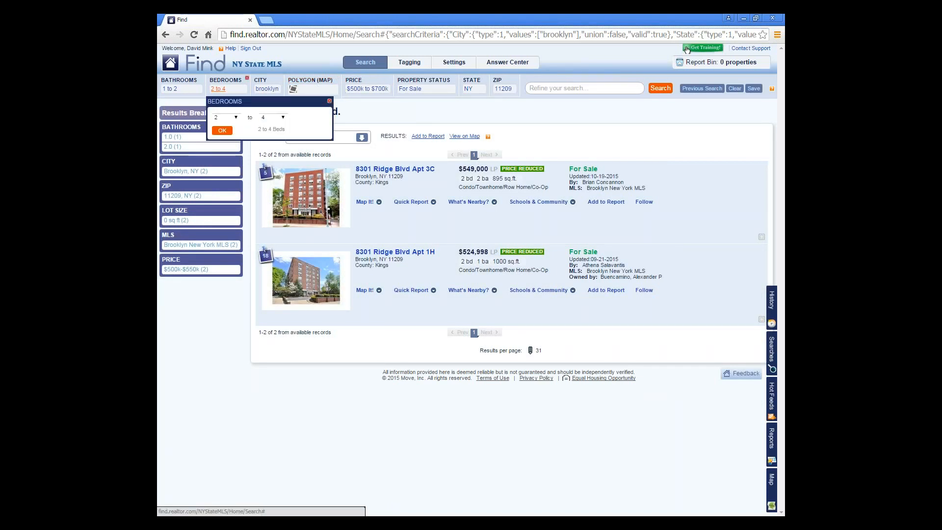
click(236, 118)
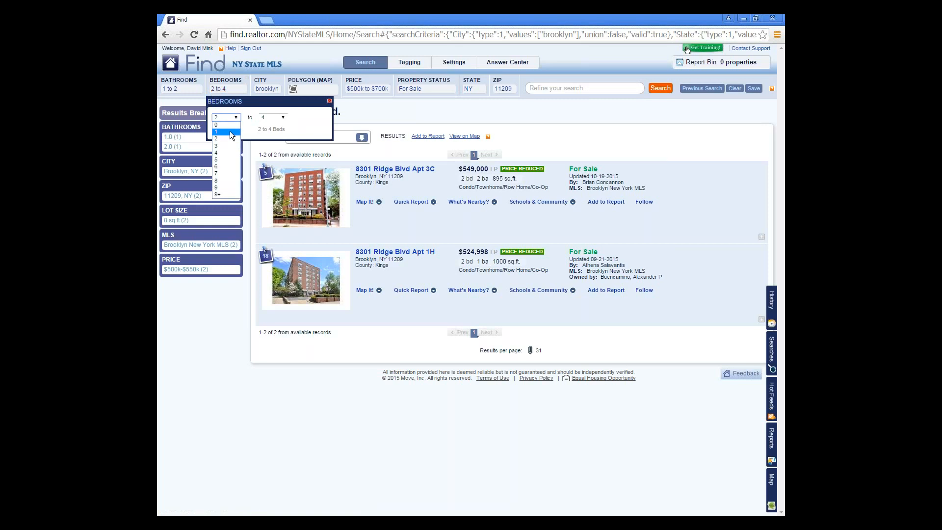
click(230, 131)
click(222, 131)
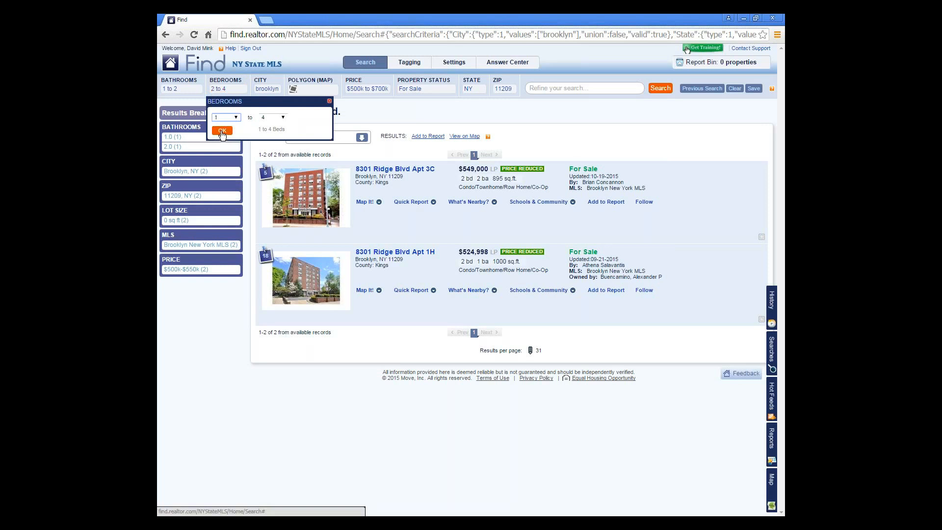
- Set the price range to $450k–$750k
click(358, 90)
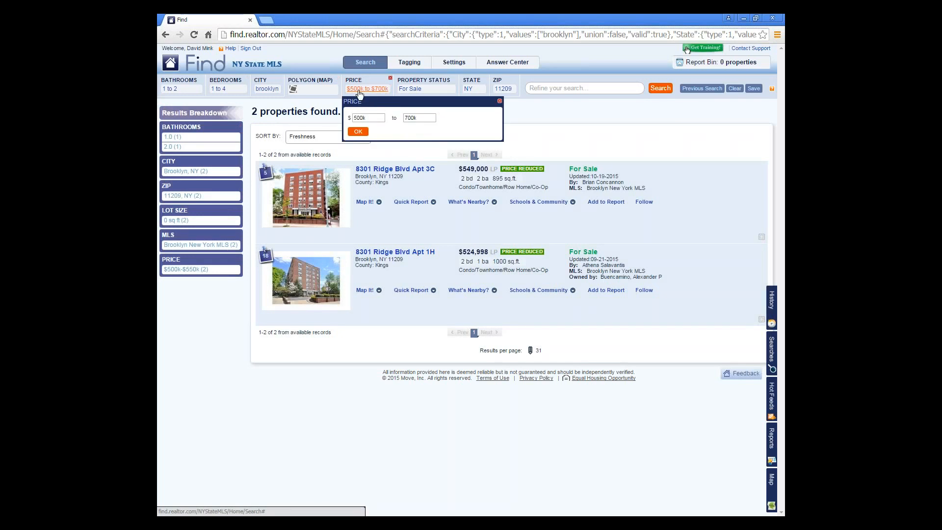
click(360, 119)
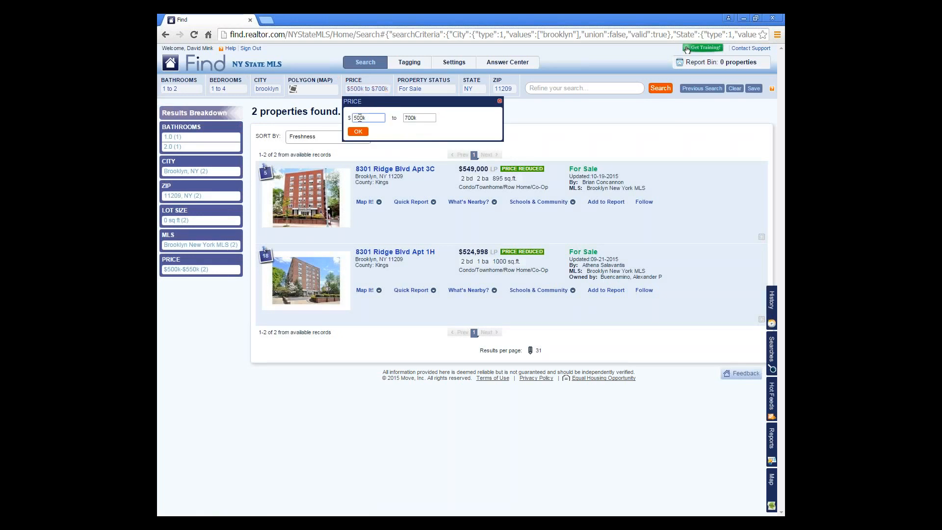
drag(361, 118, 342, 119)
text(540)
key(BackSpace)
key(BackSpace)
text(450)
click(412, 119)
key(Return)
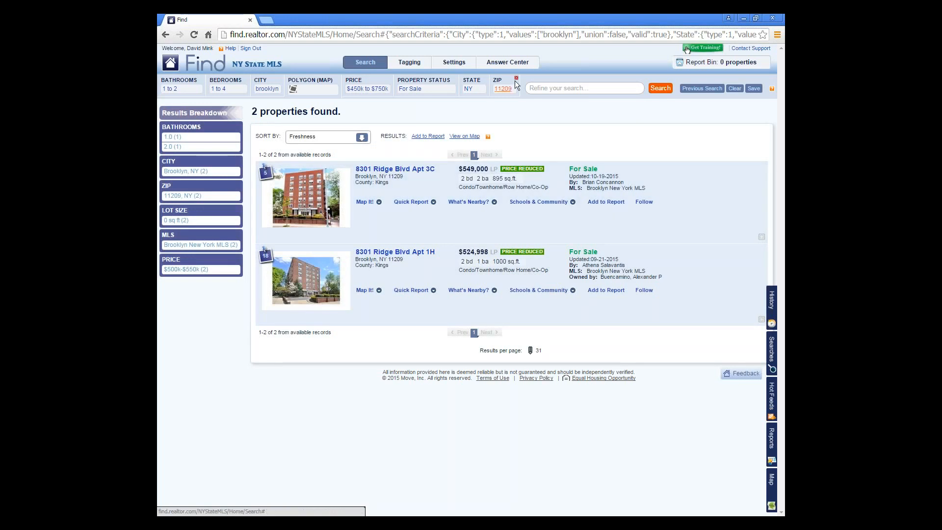
- Drop the ZIP 11209 criterion and limit bathrooms to 1, leaving one property
click(515, 80)
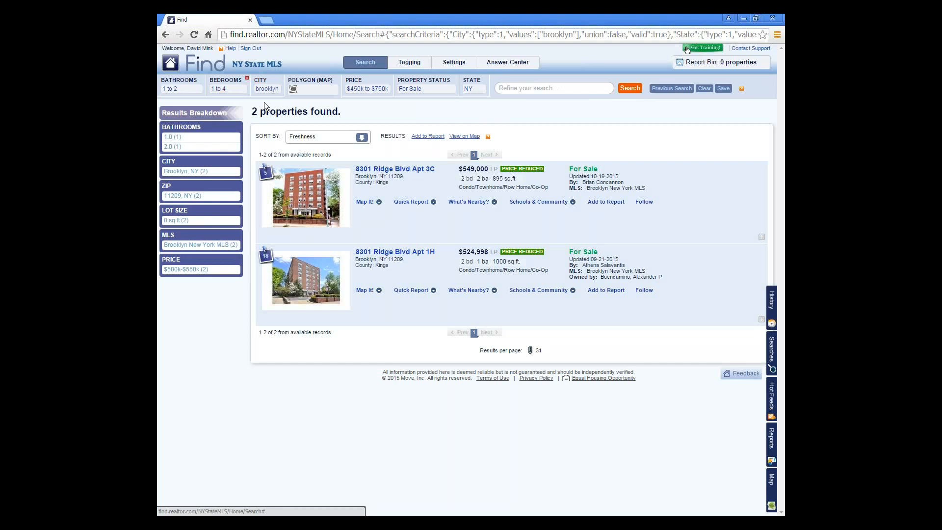
click(170, 89)
click(225, 117)
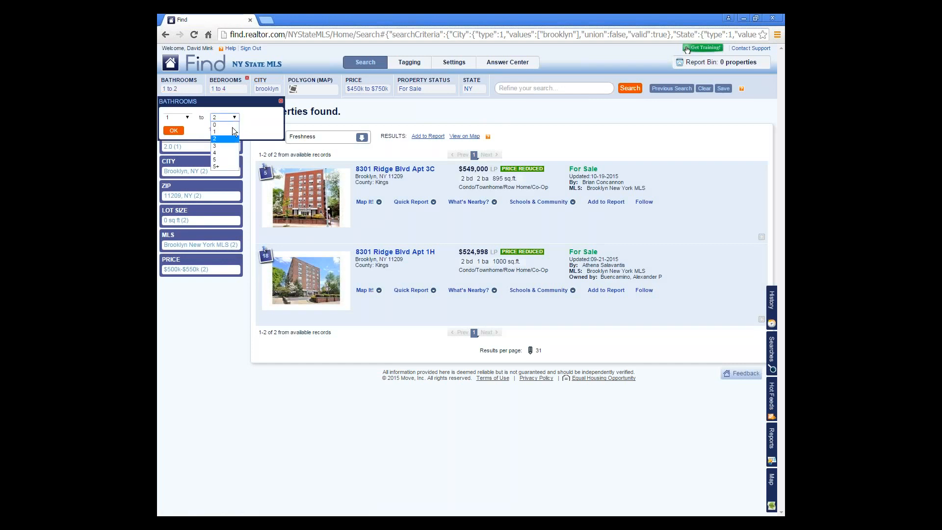
click(231, 130)
key(Up)
click(174, 131)
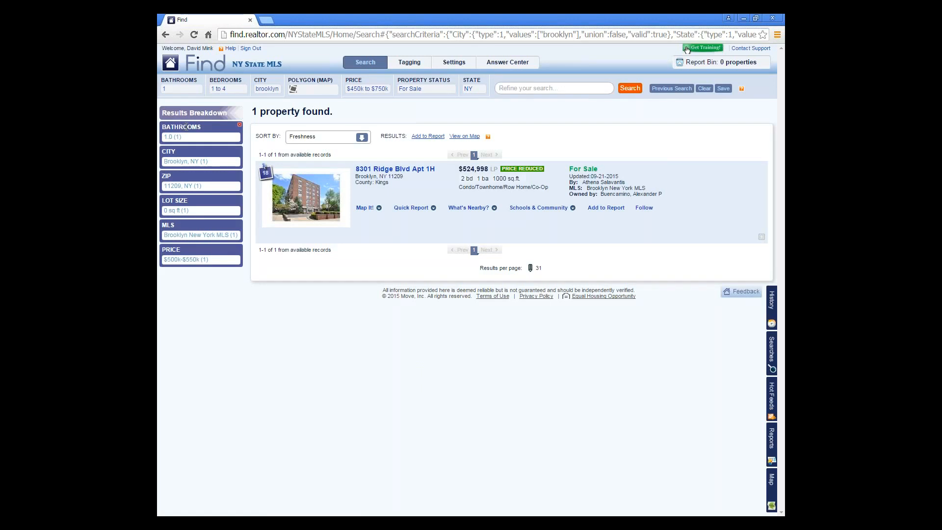
click(776, 496)
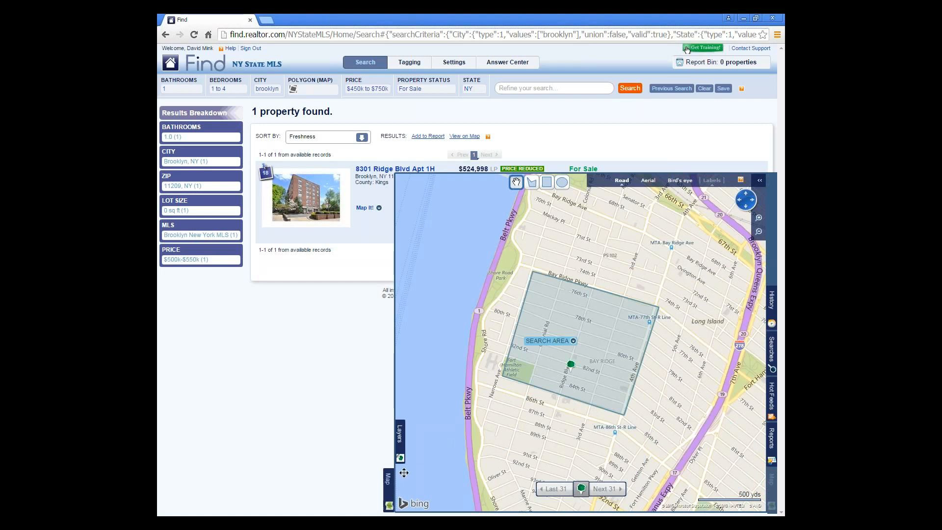
click(387, 485)
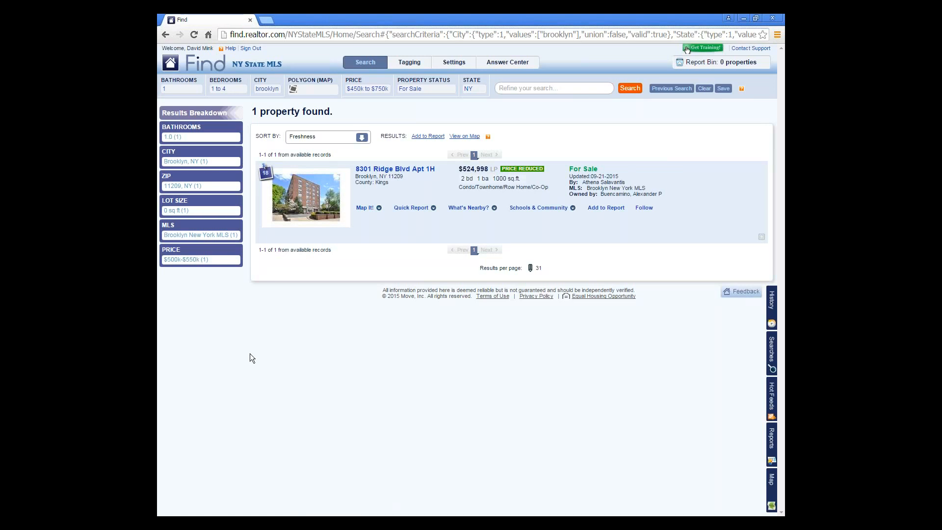
click(469, 210)
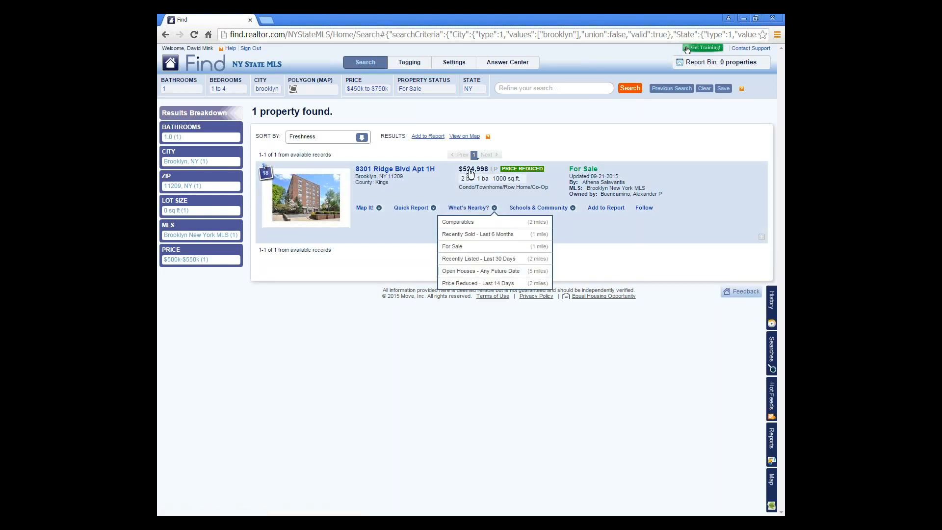
click(470, 211)
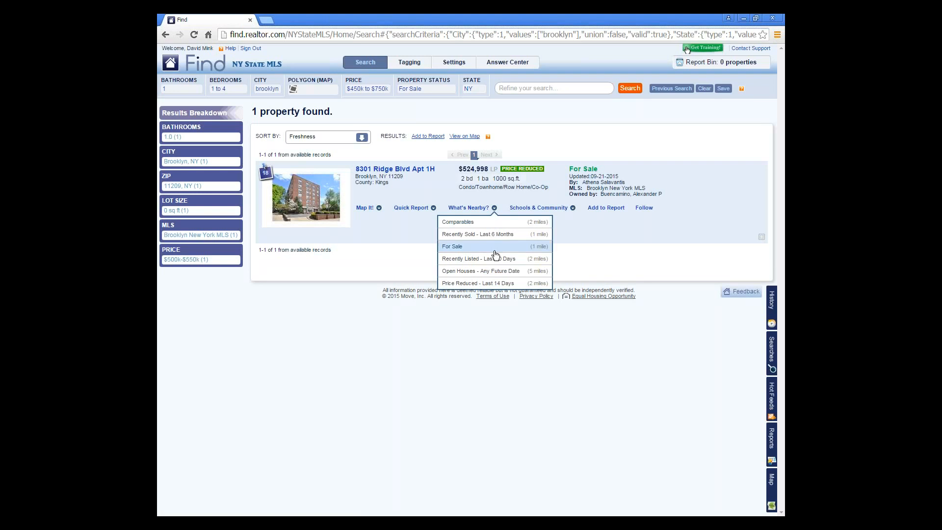
click(504, 225)
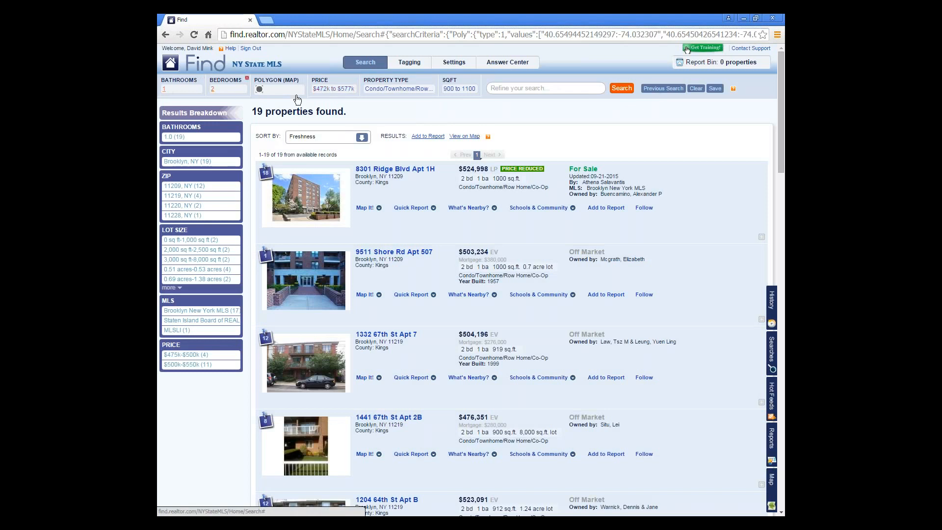
- Replace the comparables search area with a circle around Bay Ridge, cutting results from 19 to 13
click(772, 497)
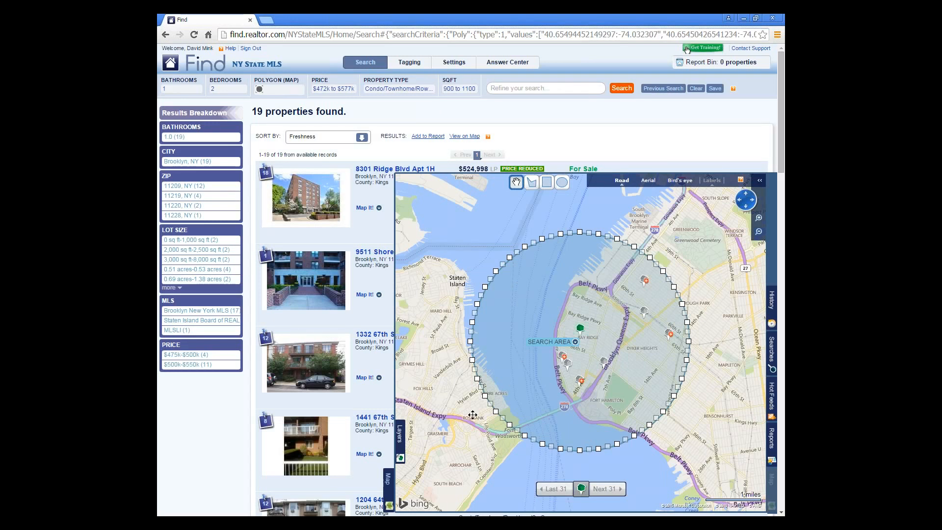
click(562, 182)
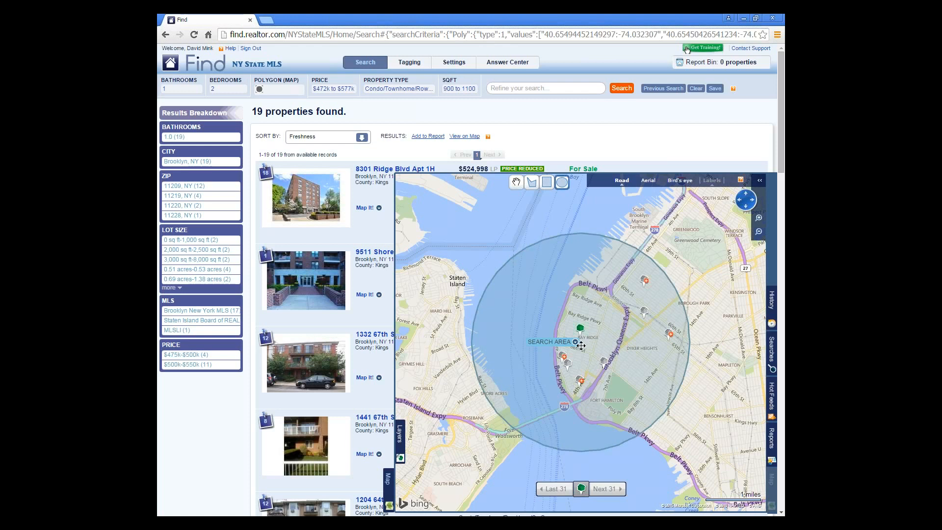
drag(582, 345, 646, 352)
click(666, 367)
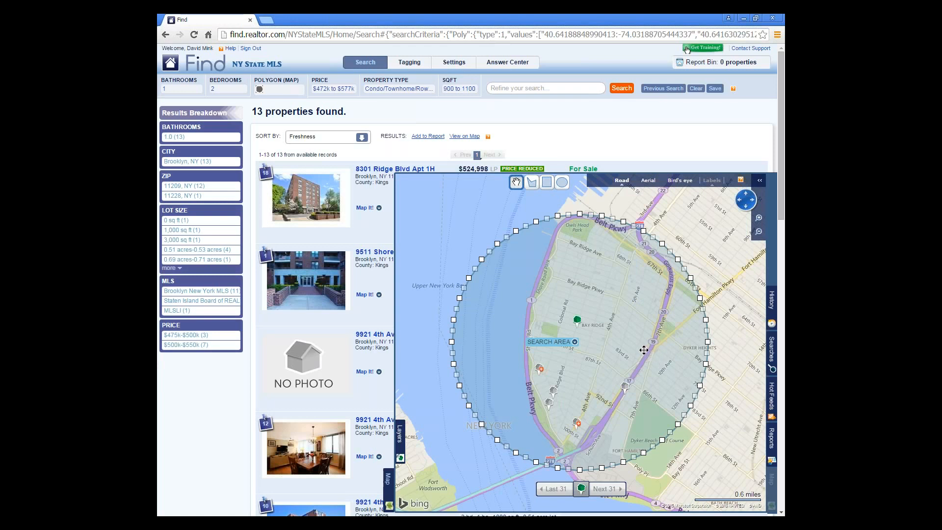
click(388, 484)
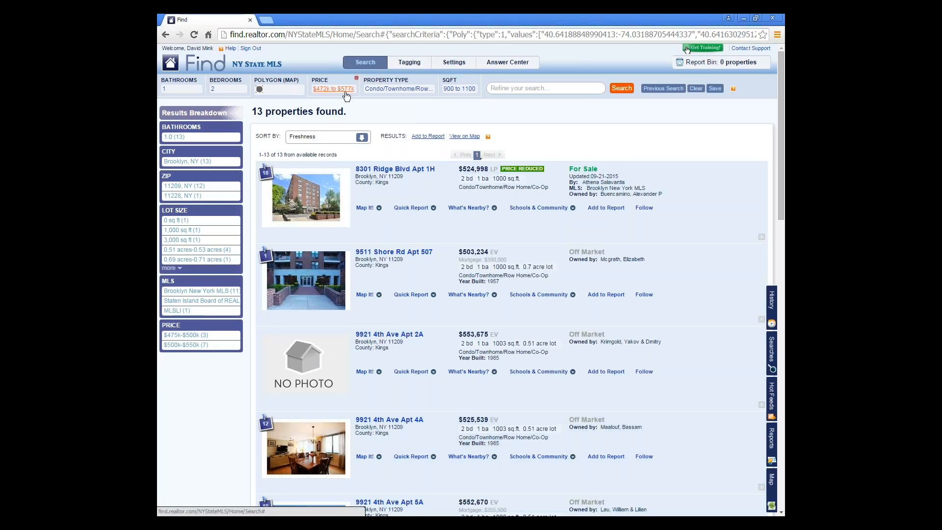
- Change the price range from $472k–$577k to $450k–$550k, giving 19 properties
click(344, 89)
drag(330, 117, 310, 118)
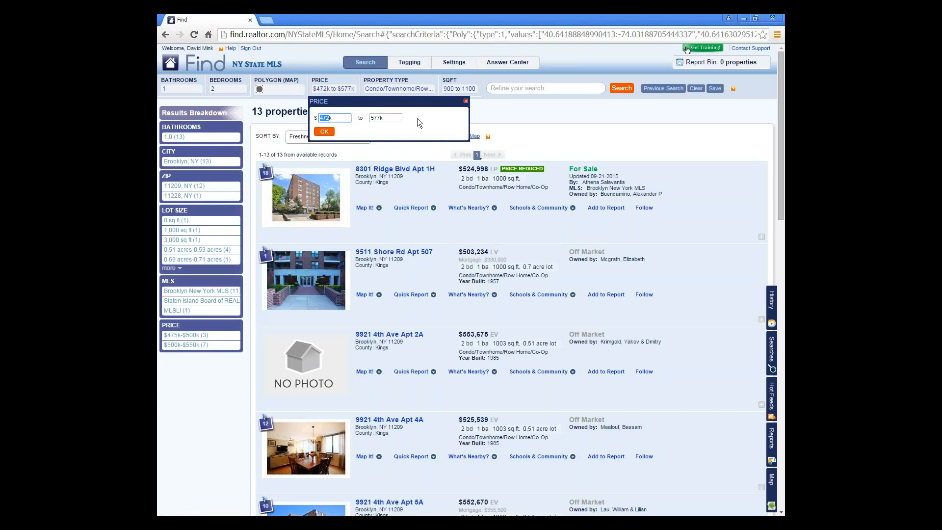
text(450)
drag(377, 118, 355, 120)
text(550)
key(Return)
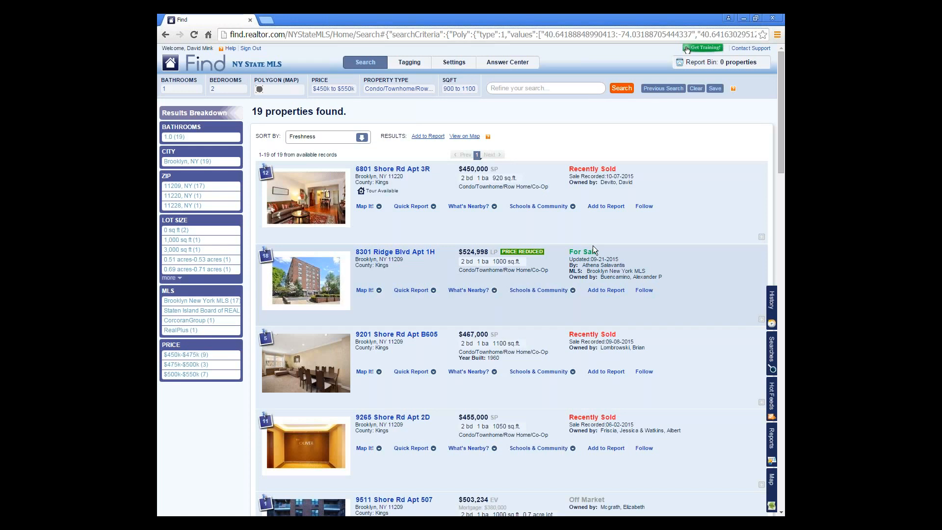
scroll(593, 246, down, 2)
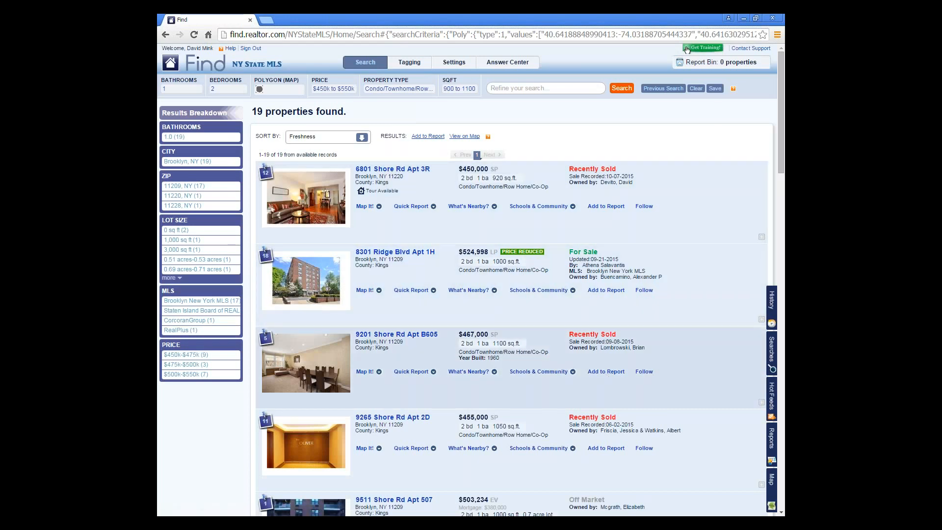
click(609, 374)
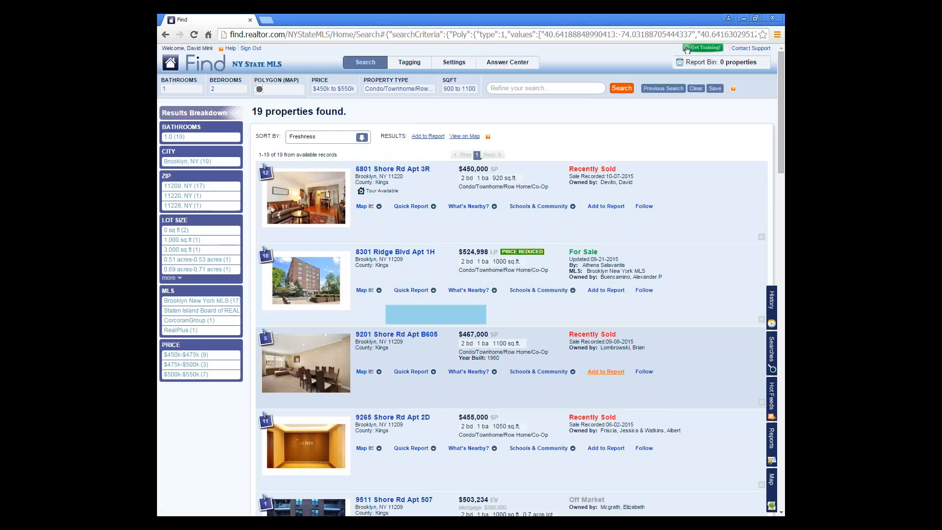
click(613, 209)
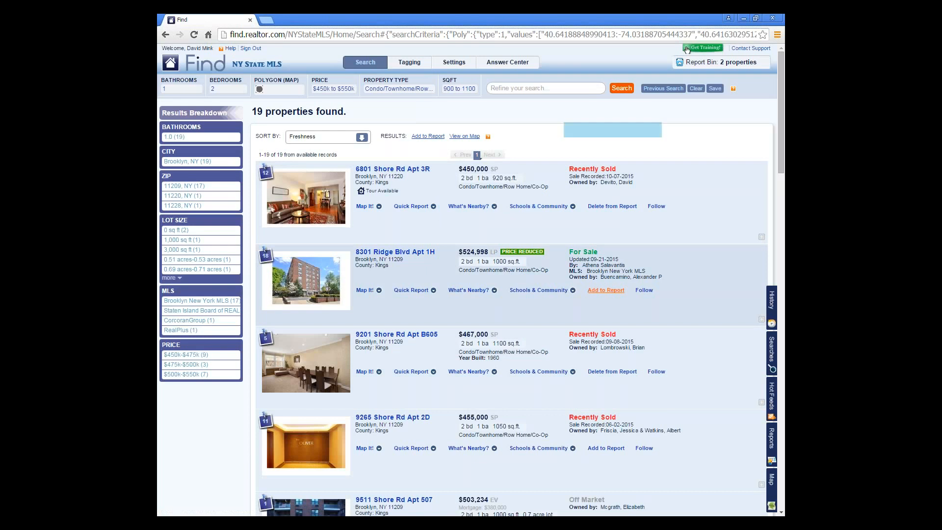
scroll(653, 250, down, 5)
scroll(651, 248, down, 20)
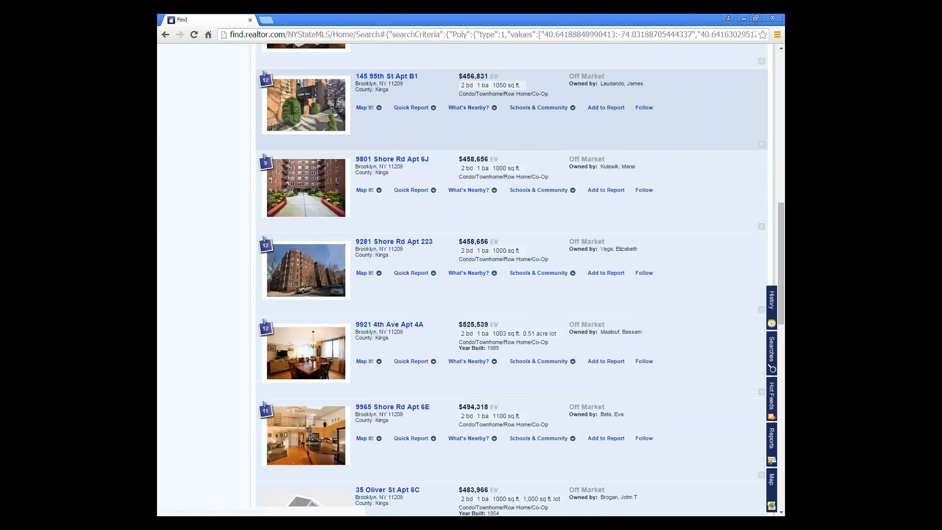
scroll(644, 221, down, 10)
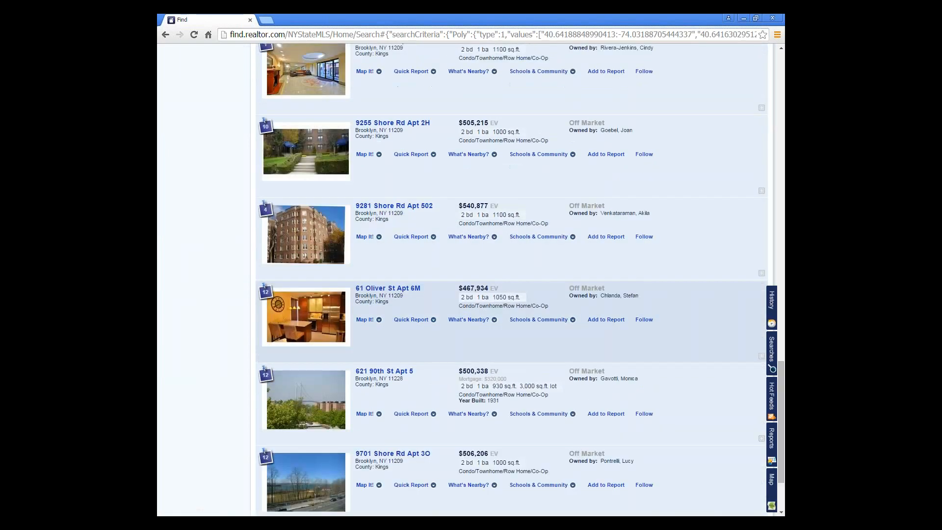
scroll(644, 343, up, 20)
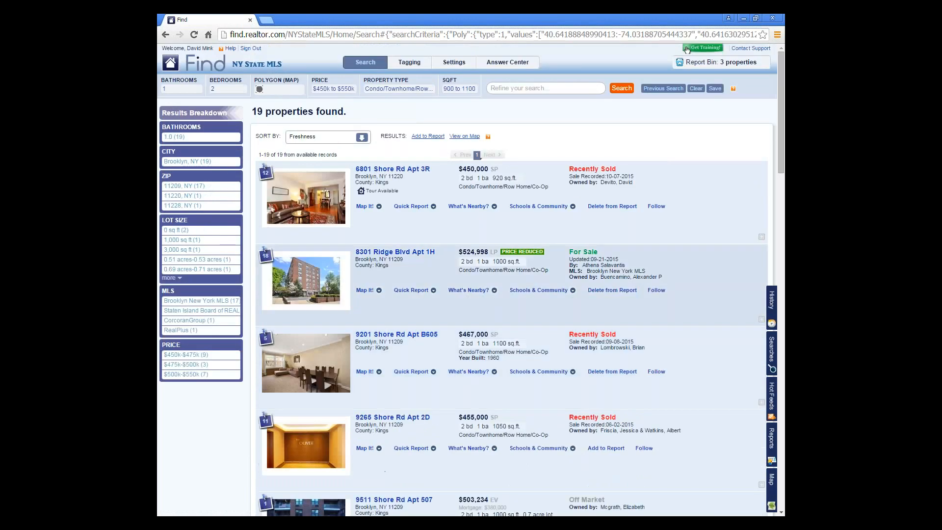
scroll(652, 251, down, 2)
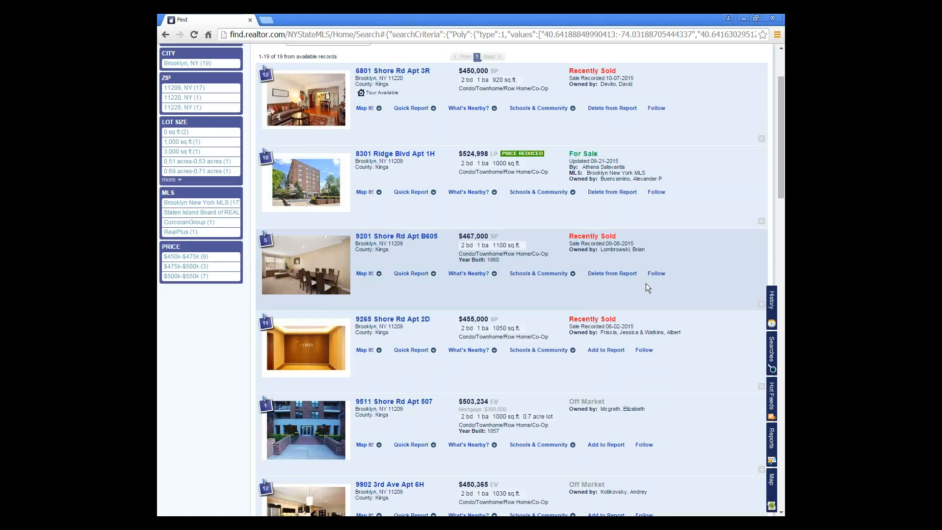
scroll(646, 288, up, 2)
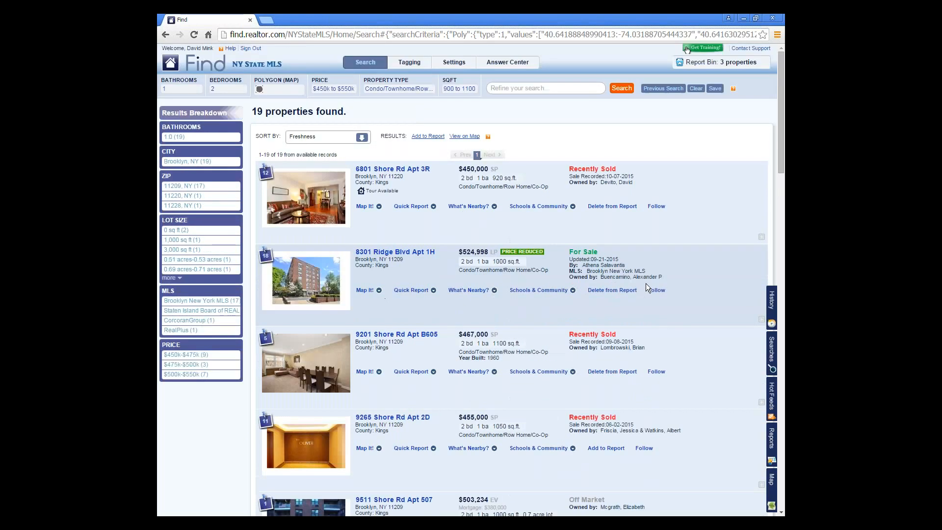
- Open the Report Bin's three properties ($450,000, $524,998, $467,000) and list the Preview report types
click(721, 63)
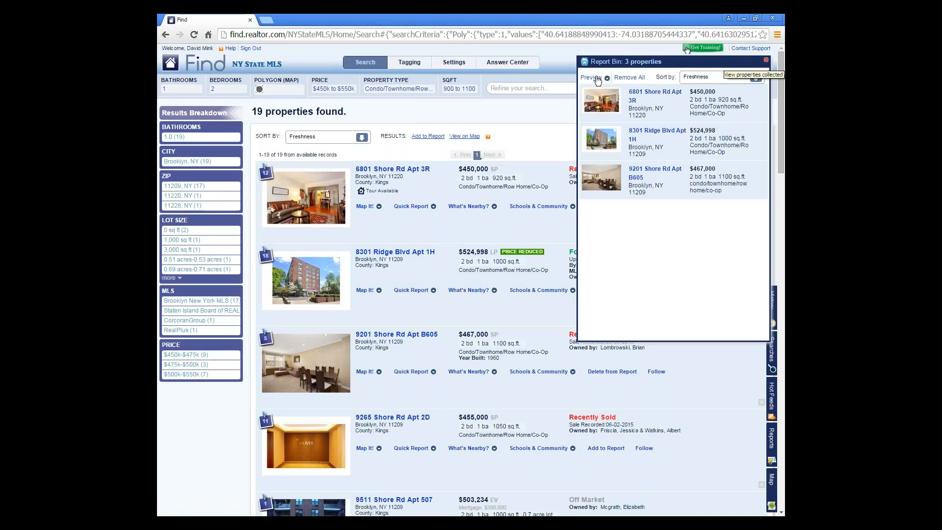
click(766, 60)
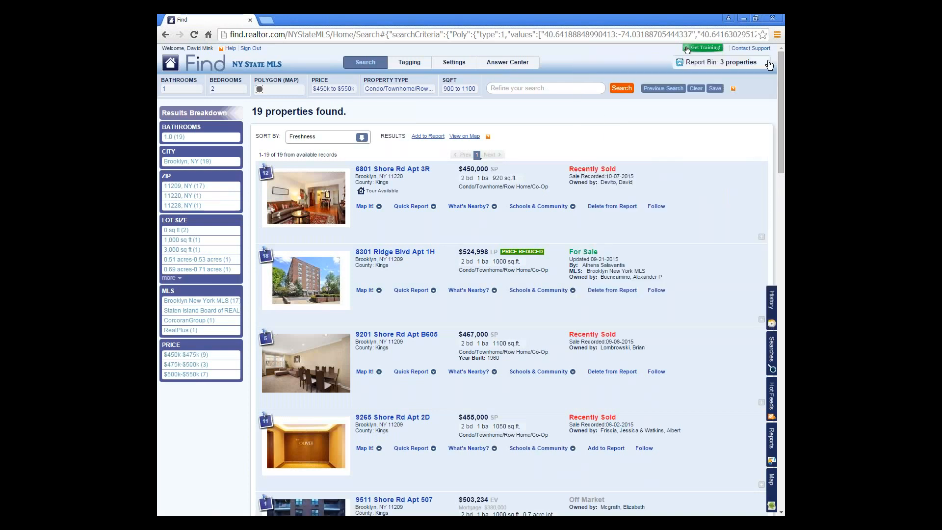
click(731, 71)
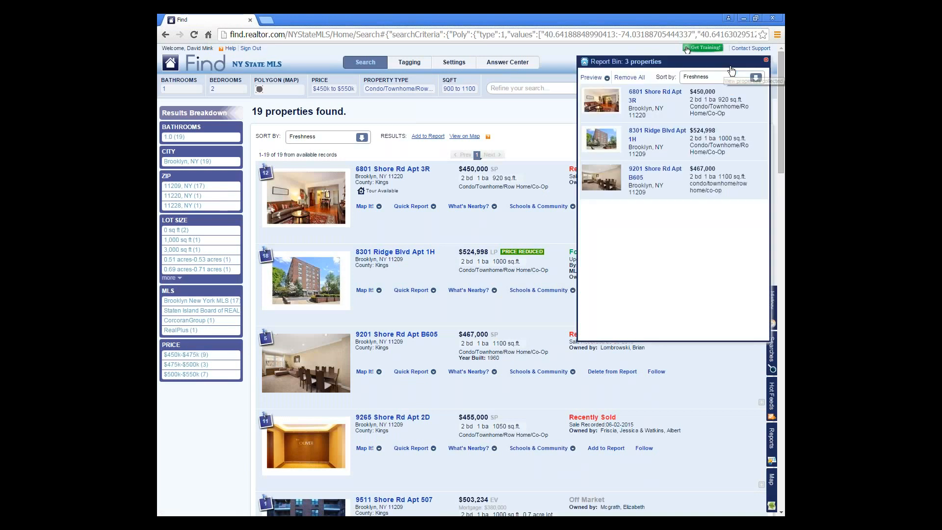
click(592, 79)
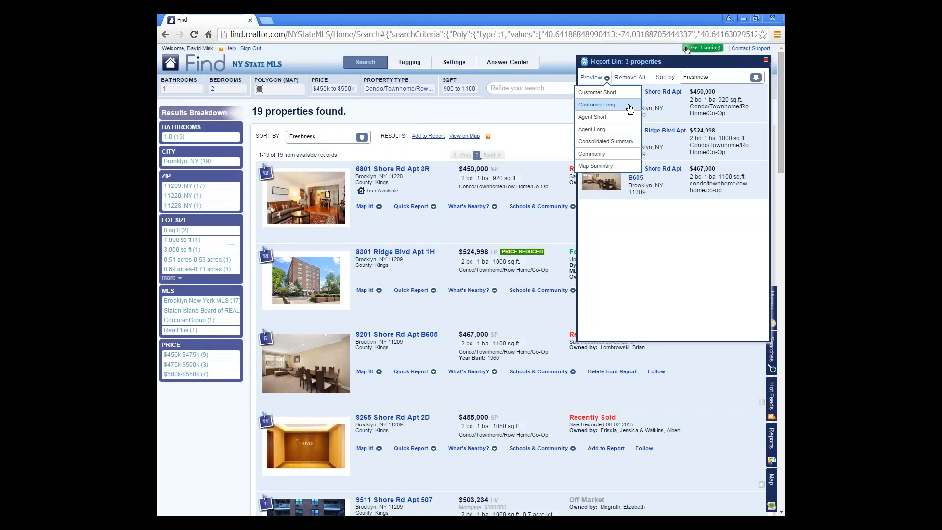
- Preview the three properties as a Consolidated Summary report and move its window aside
click(623, 147)
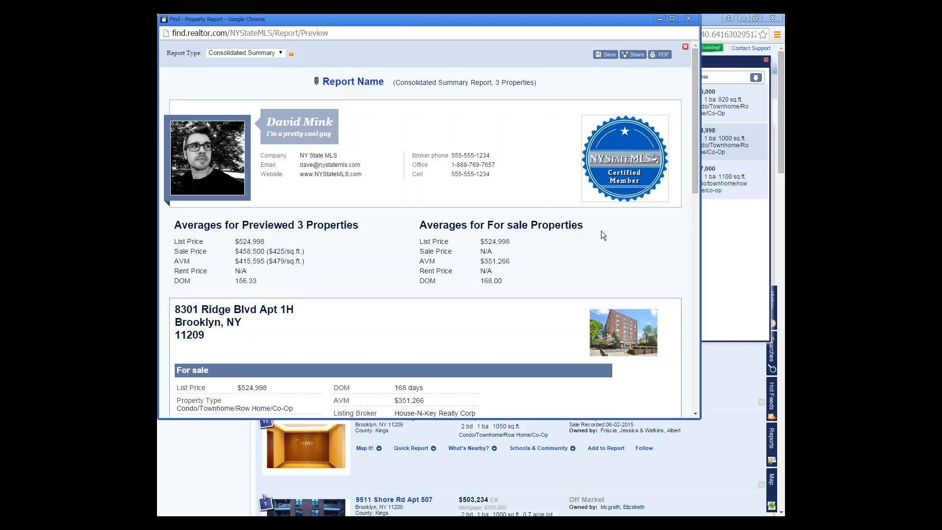
scroll(603, 236, down, 1)
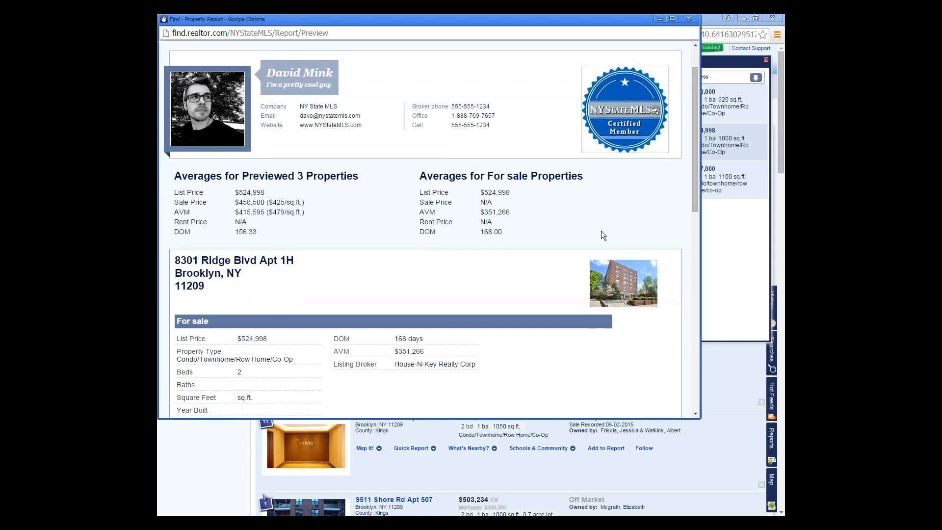
scroll(602, 233, down, 1)
scroll(602, 233, down, 1)
scroll(601, 231, up, 3)
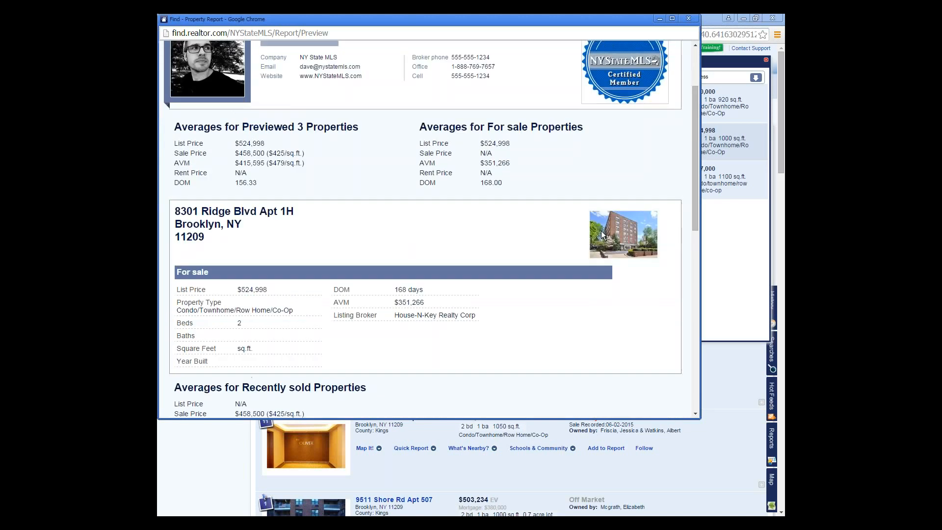
drag(526, 20, 567, 115)
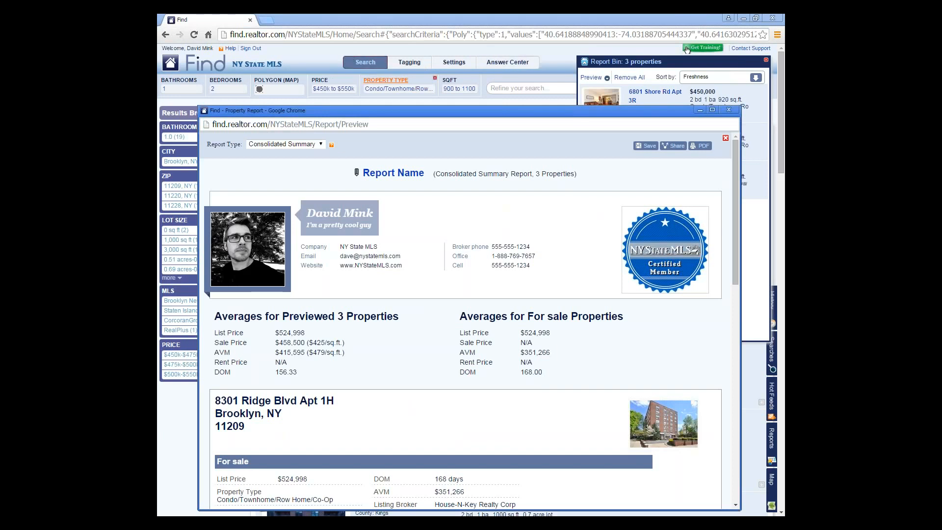
- View the agent profile settings page, then bring the report preview back in front
click(461, 68)
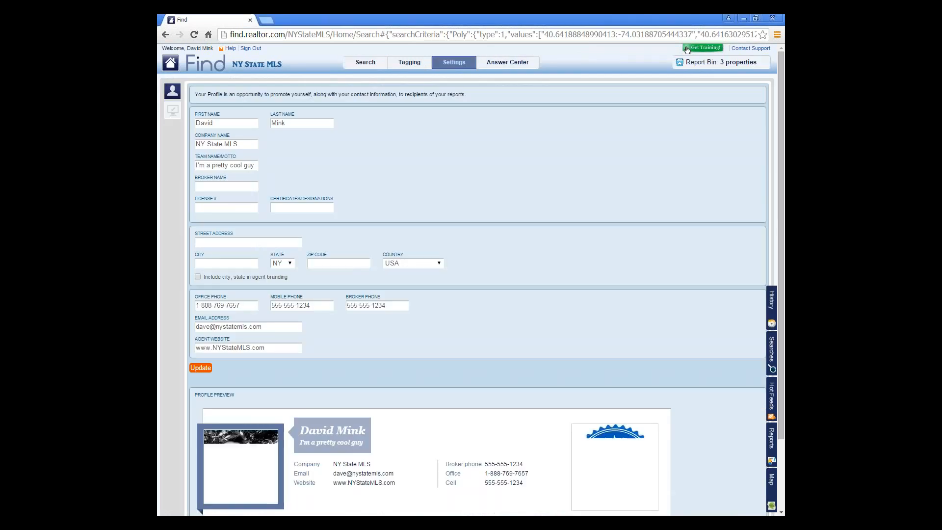
scroll(309, 150, down, 2)
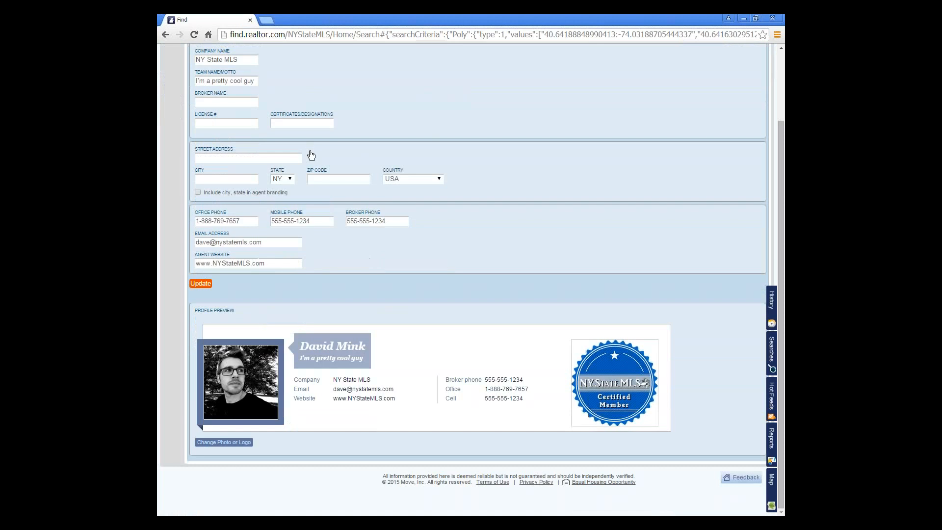
scroll(285, 145, up, 2)
scroll(259, 141, down, 2)
scroll(265, 145, up, 2)
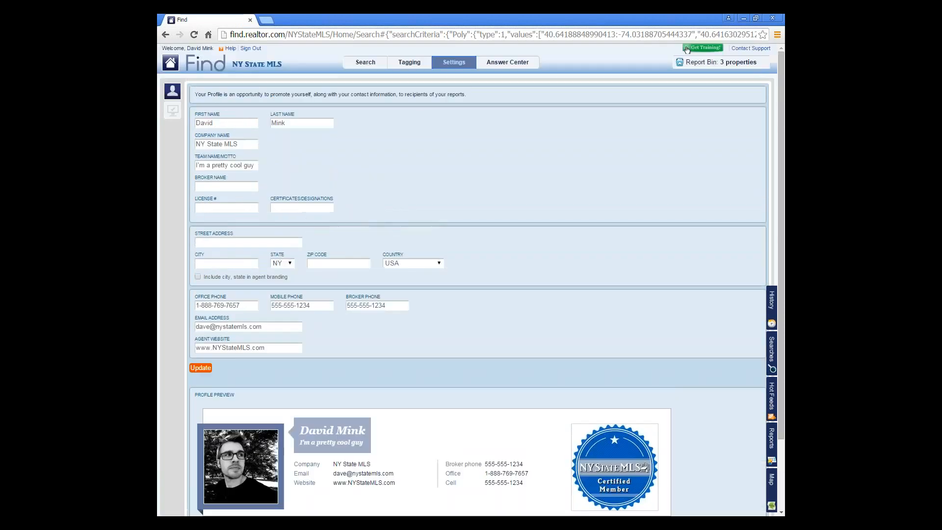
scroll(284, 145, down, 2)
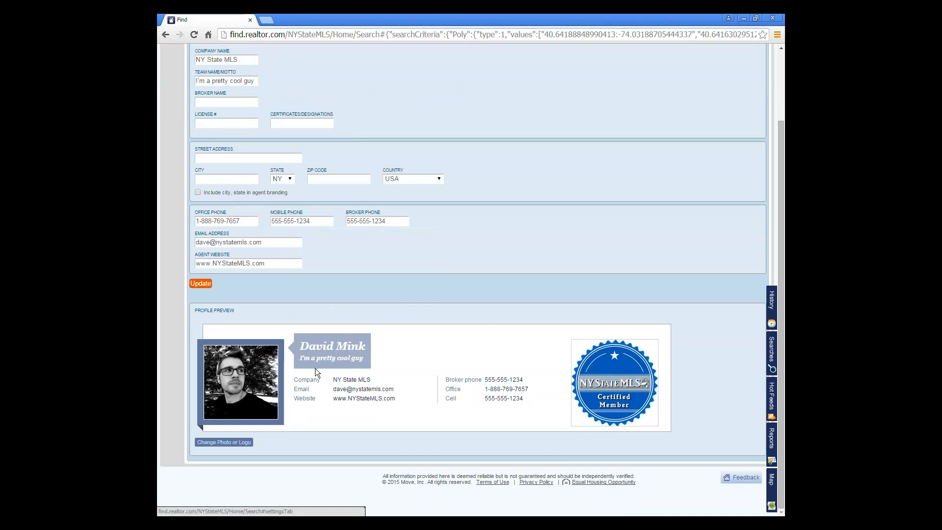
key(alt+Tab)
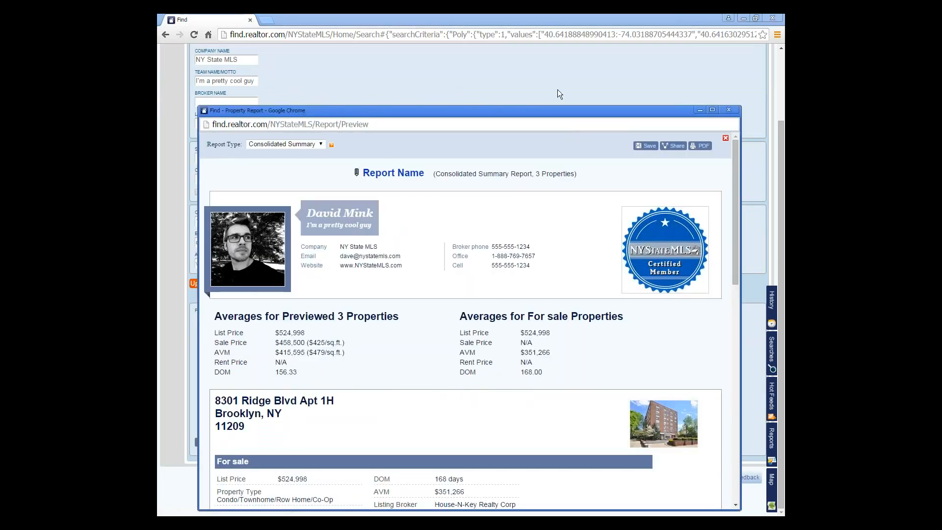
drag(546, 111, 554, 62)
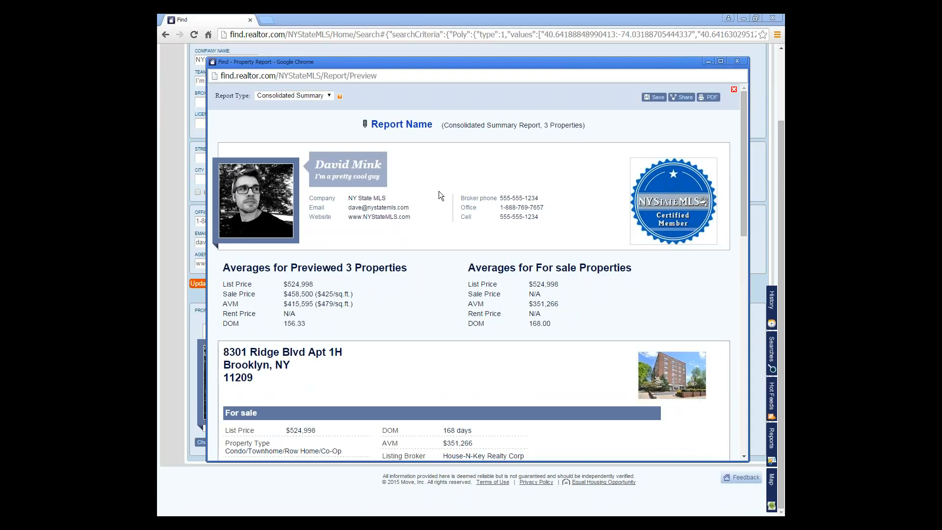
scroll(342, 258, down, 1)
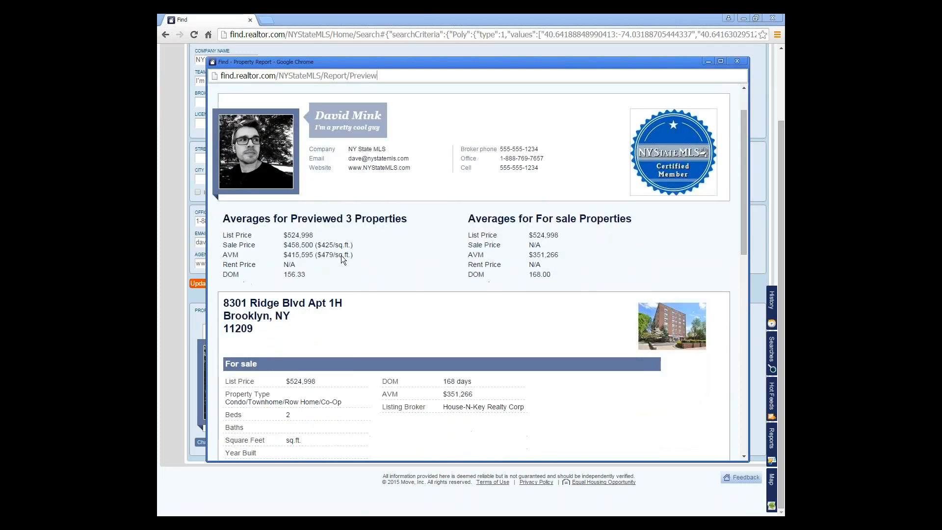
scroll(342, 259, up, 1)
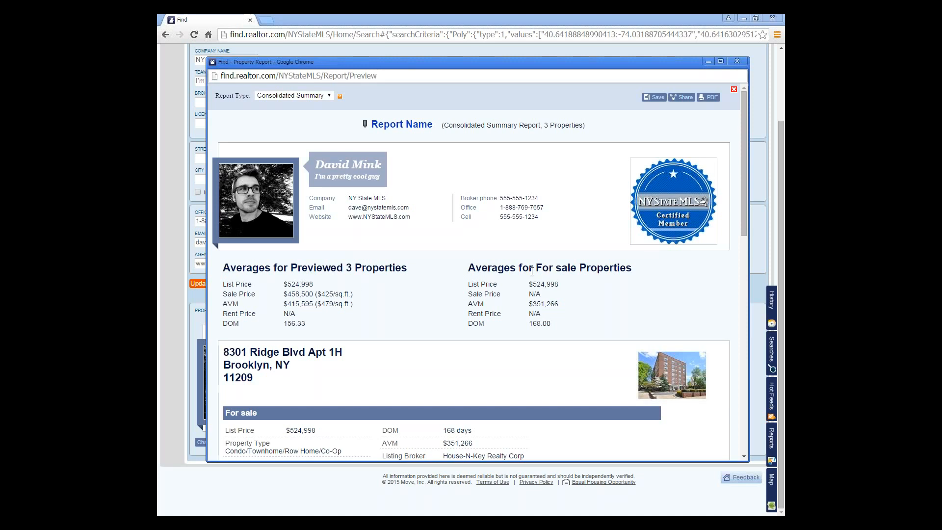
scroll(505, 306, down, 11)
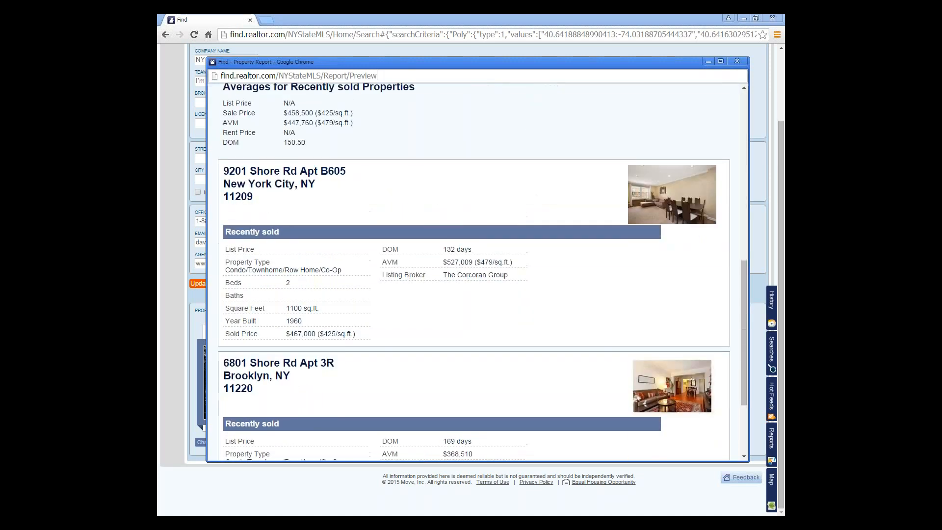
scroll(505, 306, up, 10)
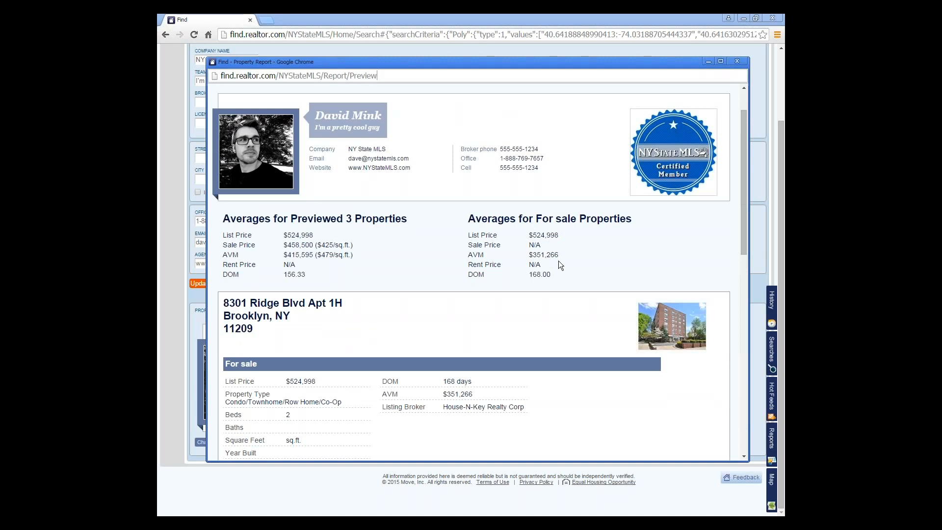
scroll(529, 294, down, 3)
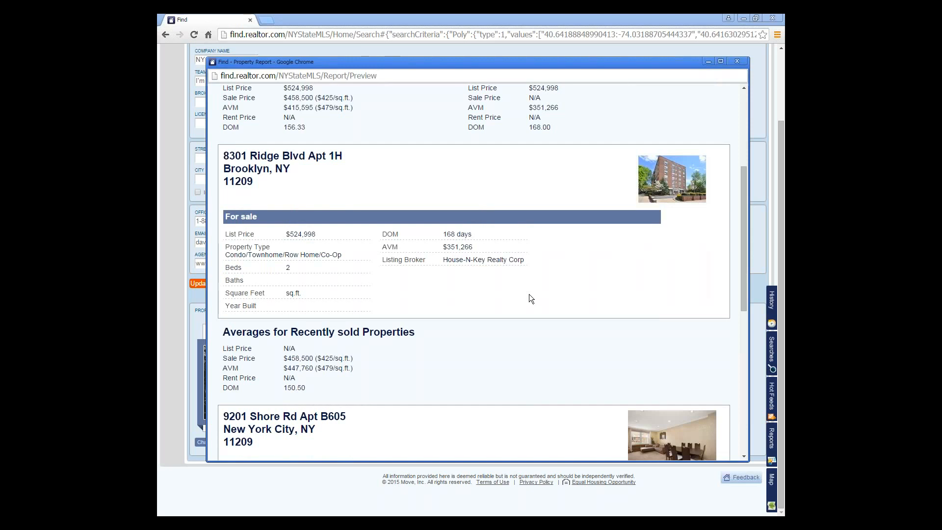
scroll(529, 293, down, 3)
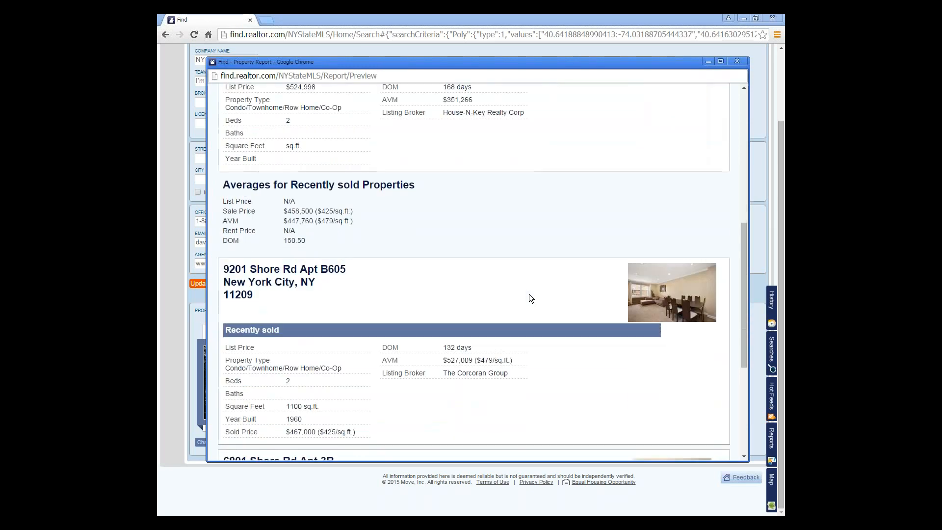
scroll(530, 294, up, 1)
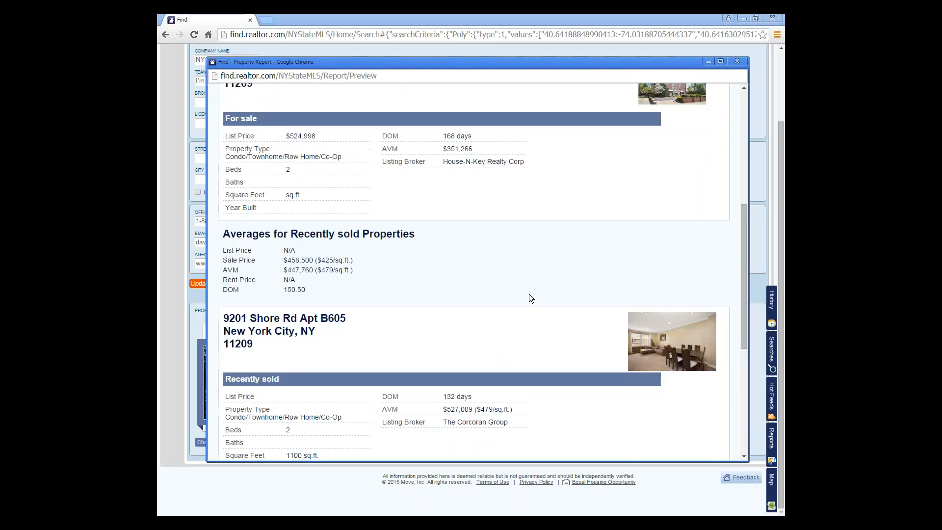
triple_click(382, 395)
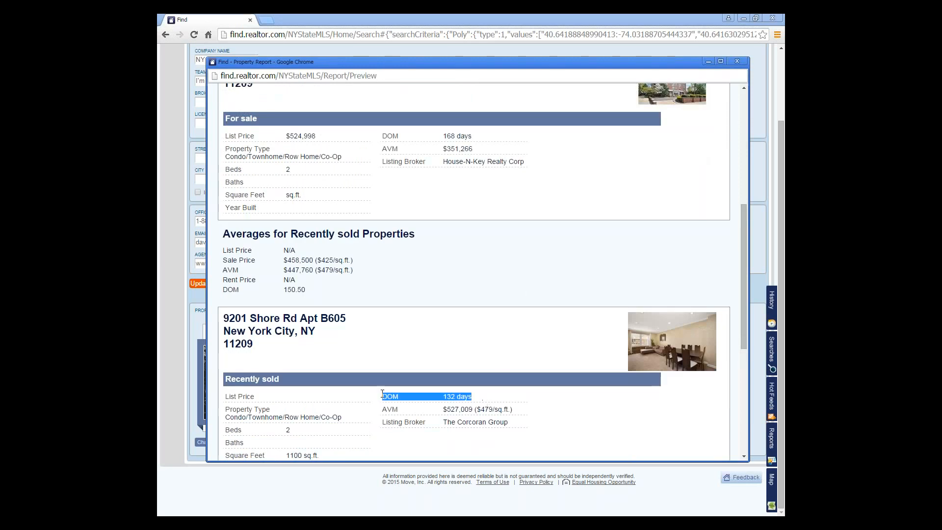
scroll(445, 325, up, 2)
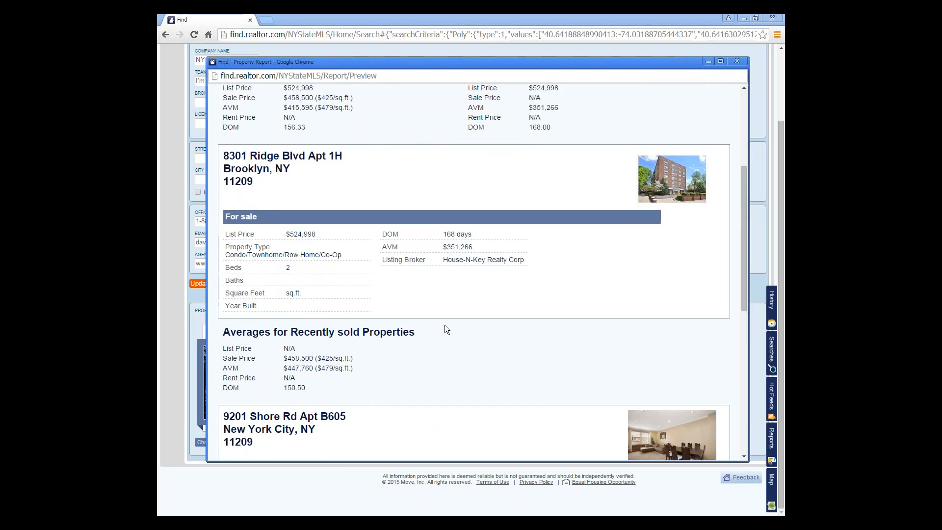
scroll(444, 325, down, 2)
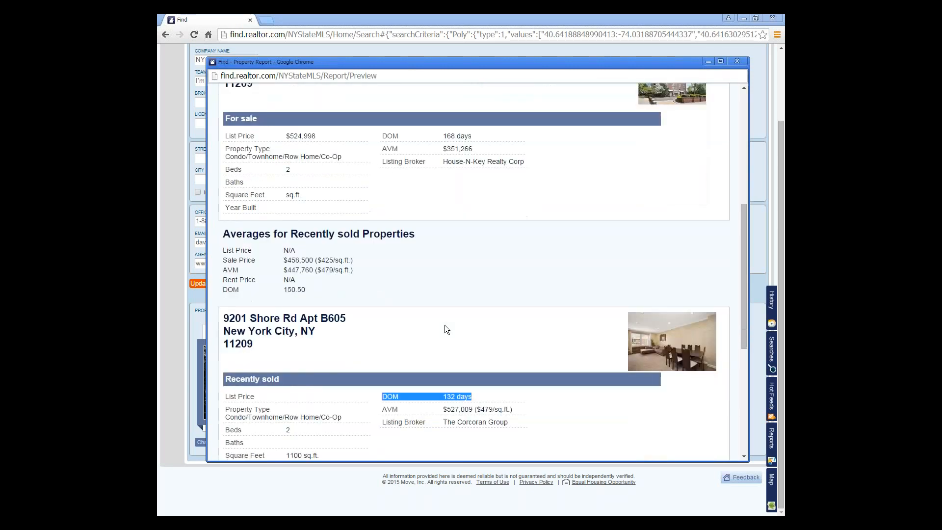
scroll(444, 325, down, 1)
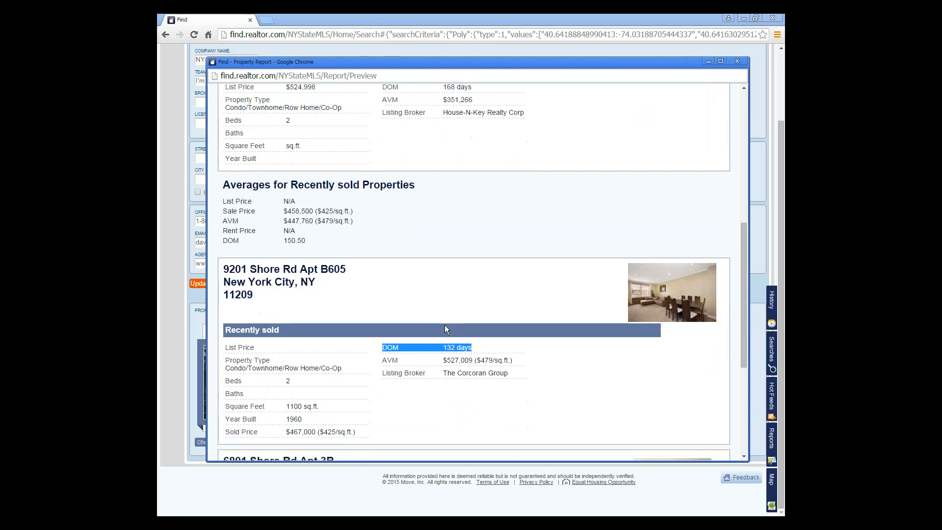
scroll(445, 325, down, 3)
scroll(445, 325, down, 1)
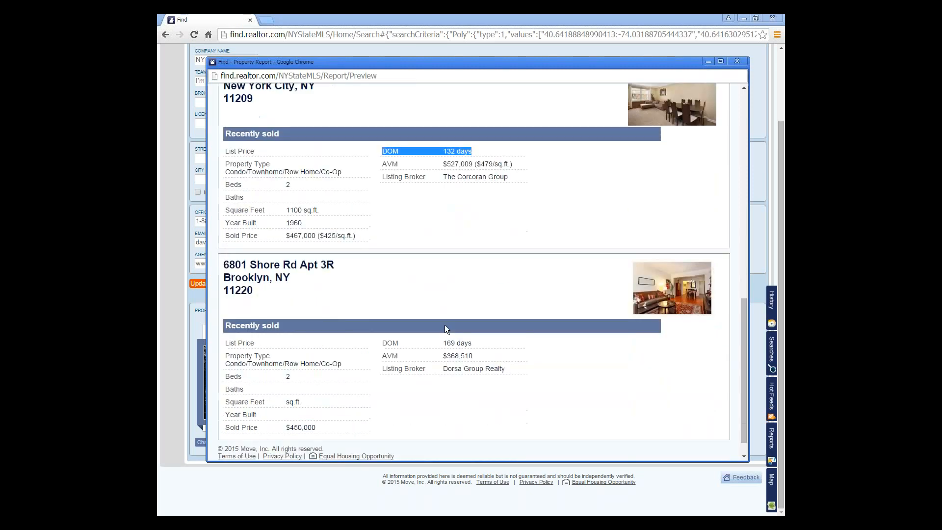
scroll(444, 325, up, 1)
scroll(445, 325, up, 10)
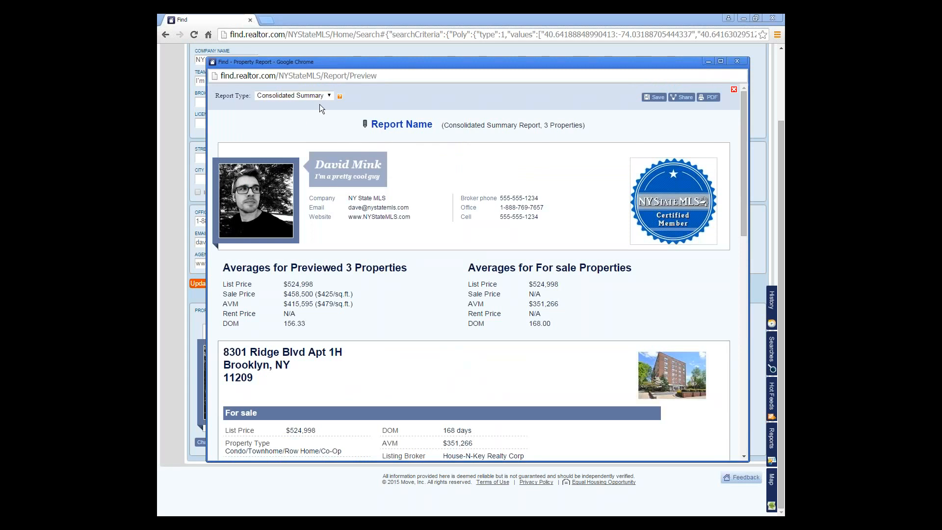
- Change the report type from Consolidated Summary to Customer Long
click(330, 95)
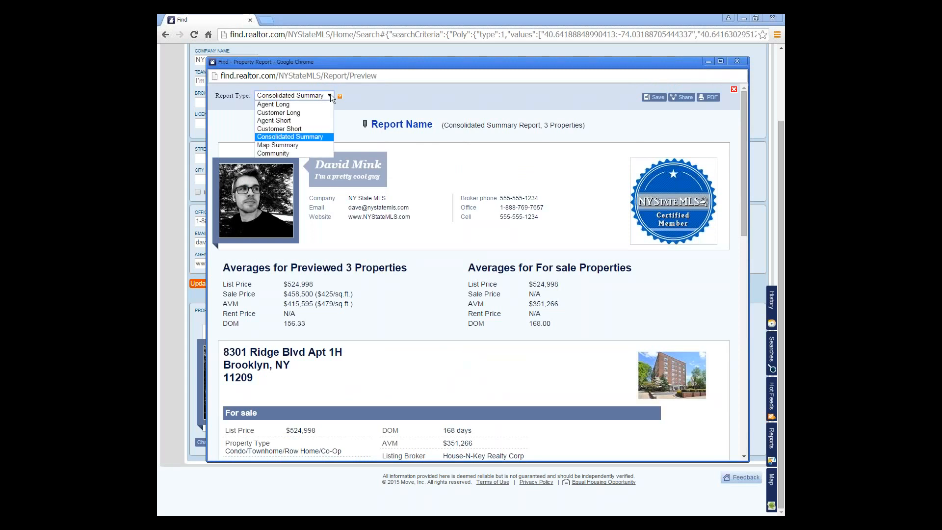
click(300, 113)
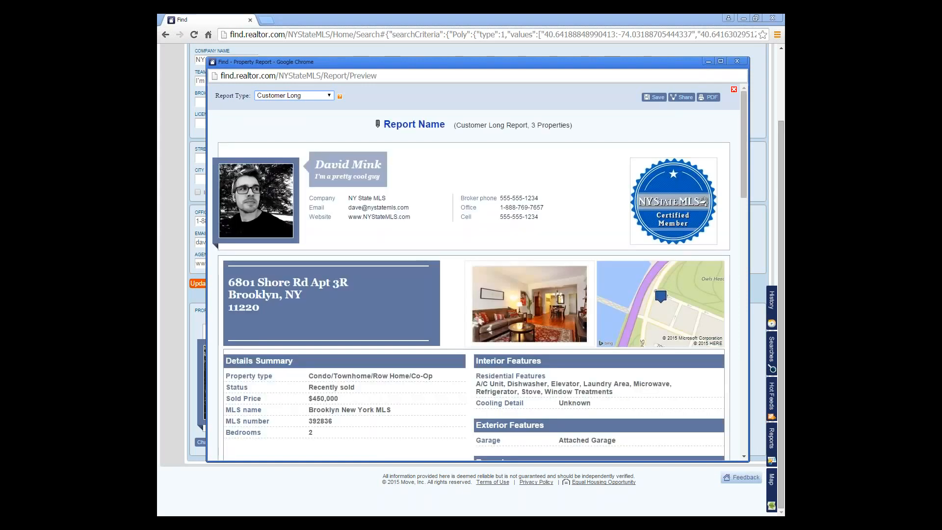
click(760, 432)
drag(759, 432, 778, 463)
click(740, 425)
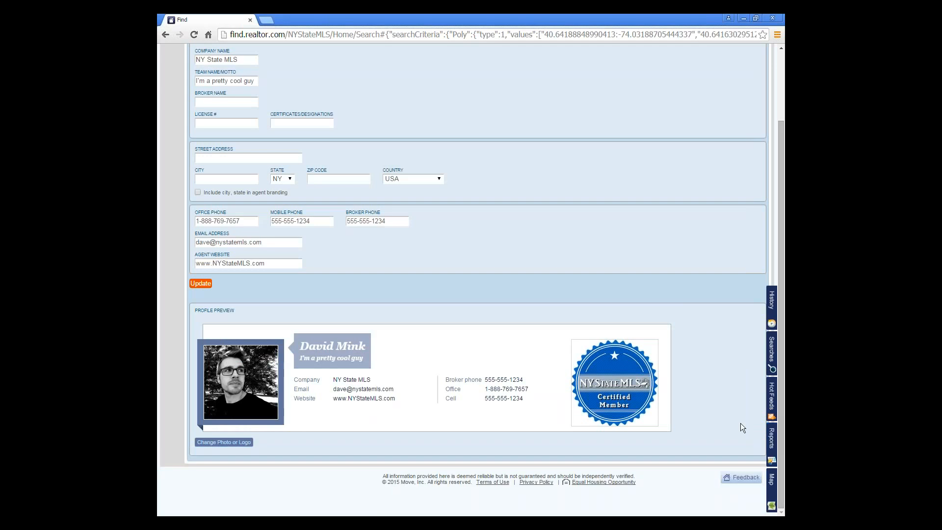
key(alt+Tab)
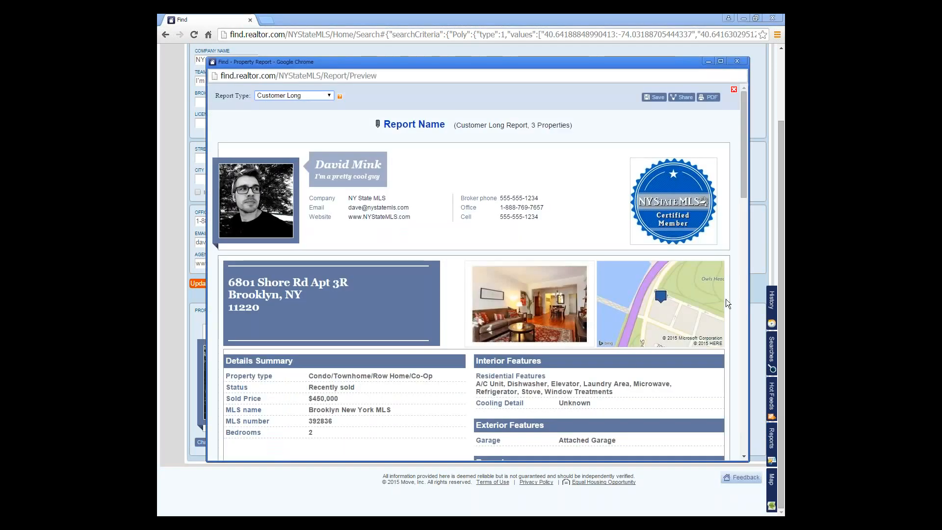
scroll(508, 228, down, 3)
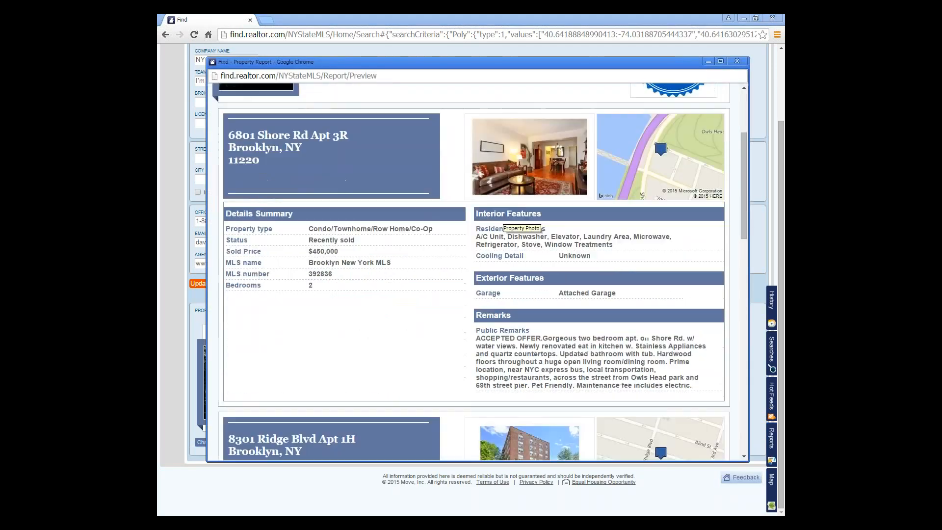
scroll(507, 228, up, 3)
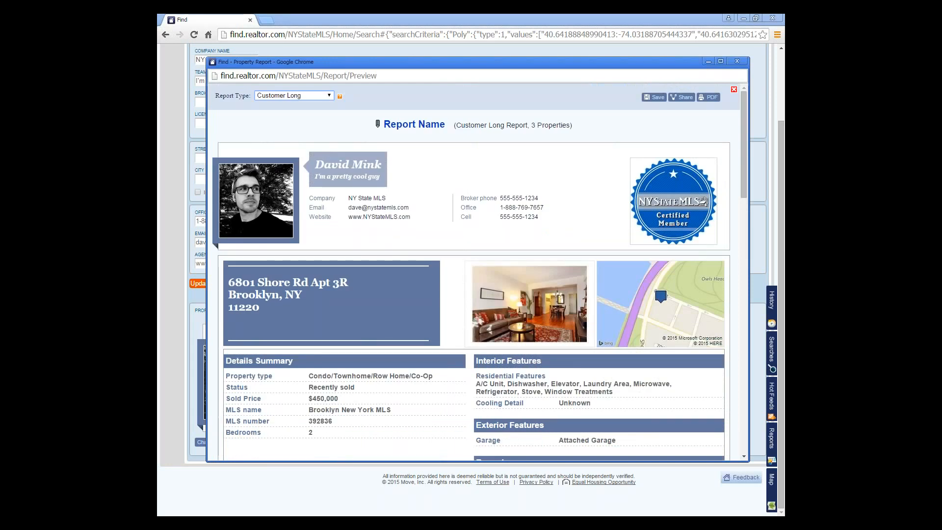
scroll(476, 273, down, 3)
scroll(456, 230, up, 1)
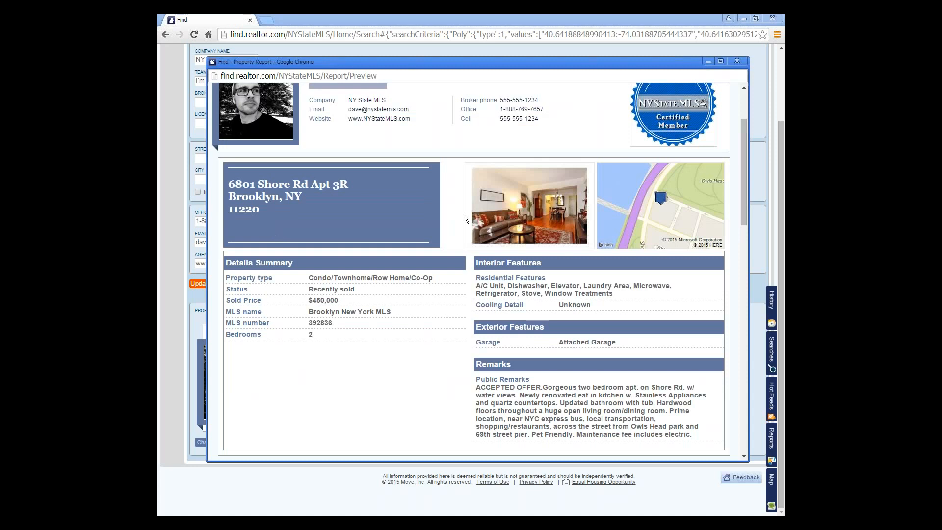
scroll(389, 425, up, 2)
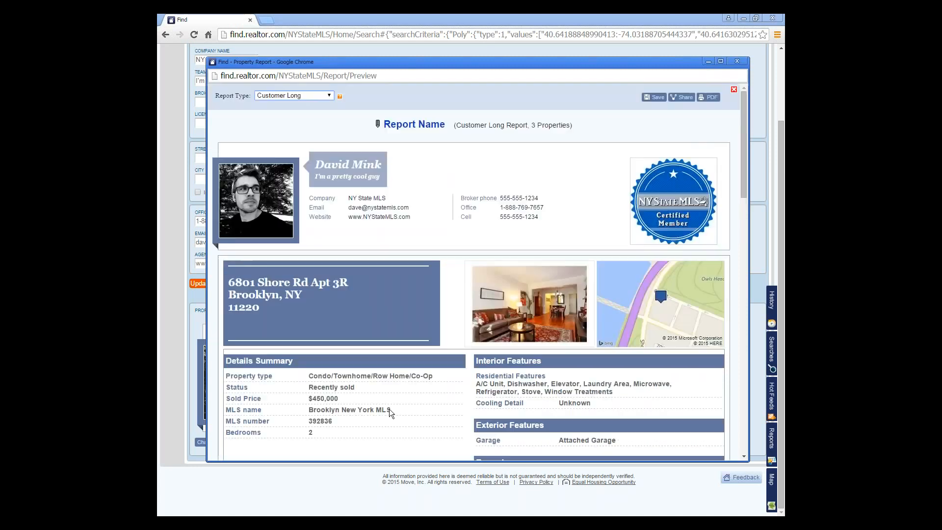
scroll(635, 284, down, 3)
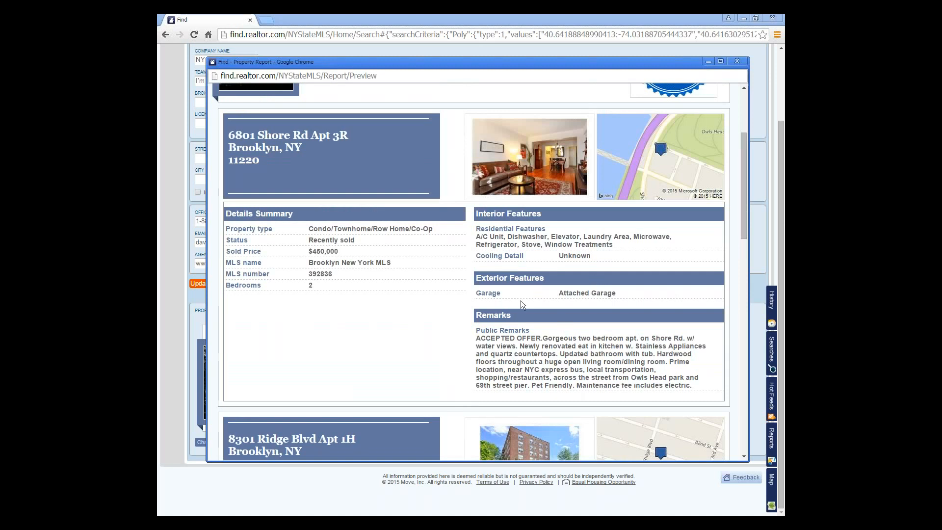
scroll(505, 306, down, 10)
scroll(503, 318, down, 6)
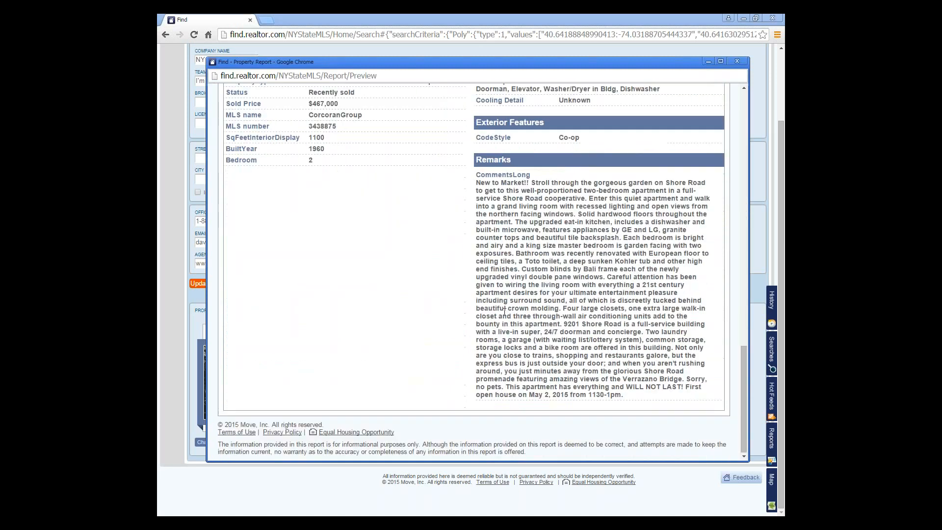
scroll(503, 318, up, 14)
scroll(503, 320, up, 5)
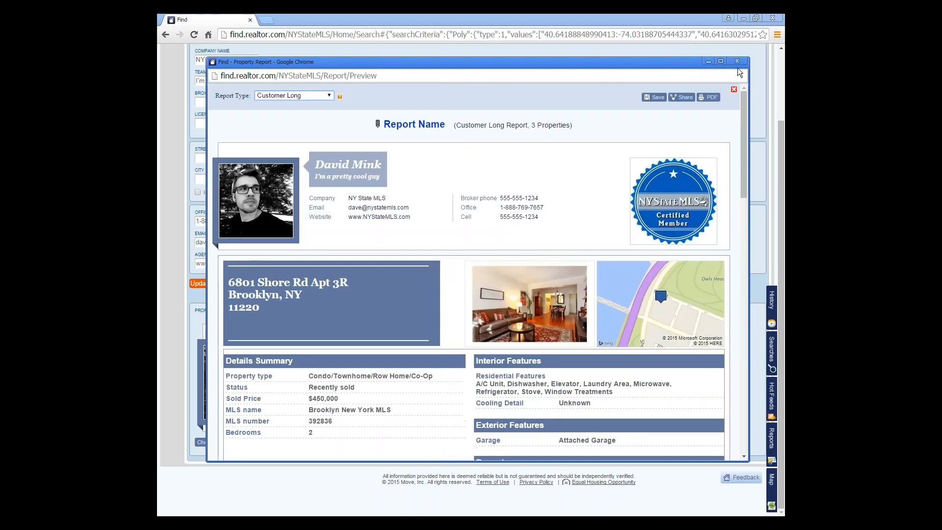
click(655, 98)
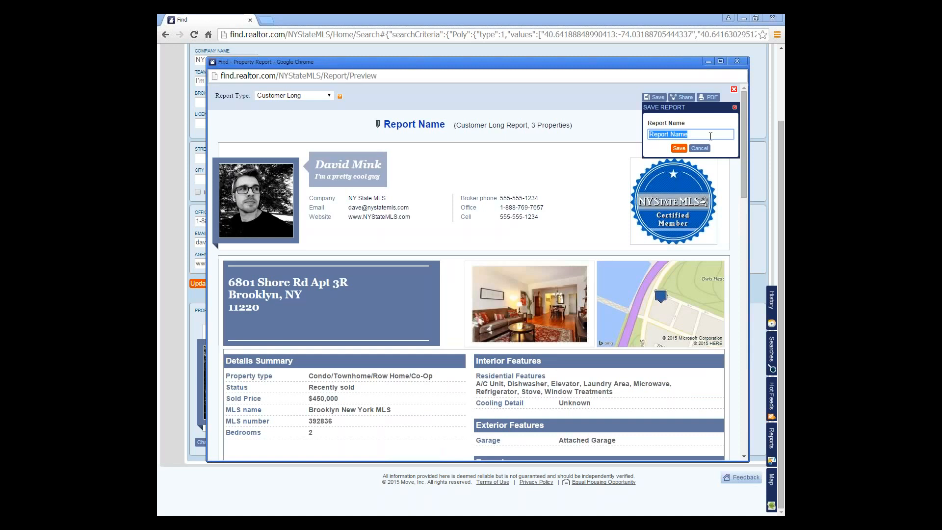
- Save the report with the customer's full name as the report name
click(680, 149)
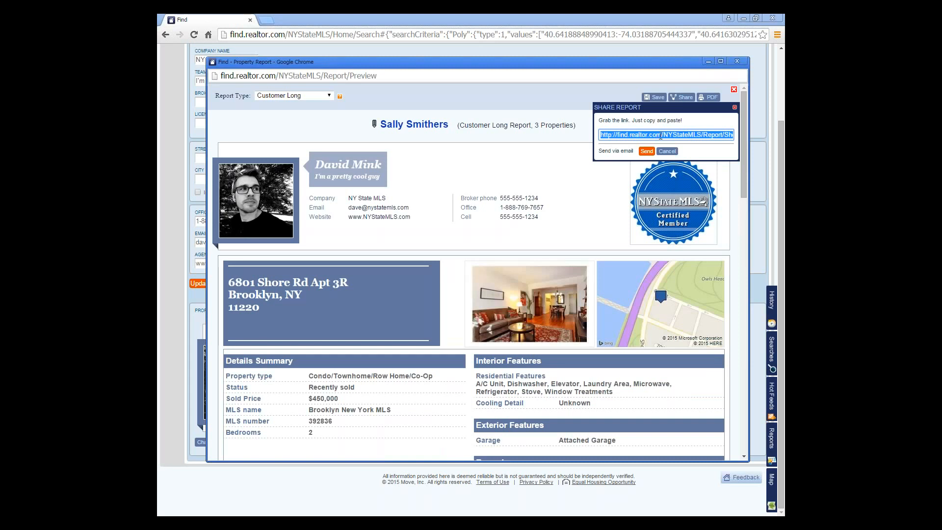
- Copy the report's share link and load it in a new browser tab
right_click(661, 136)
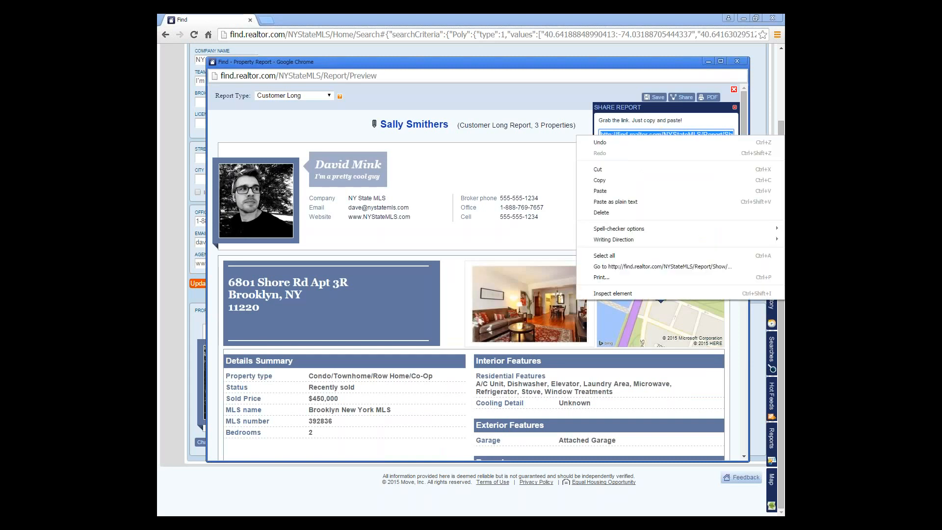
click(654, 181)
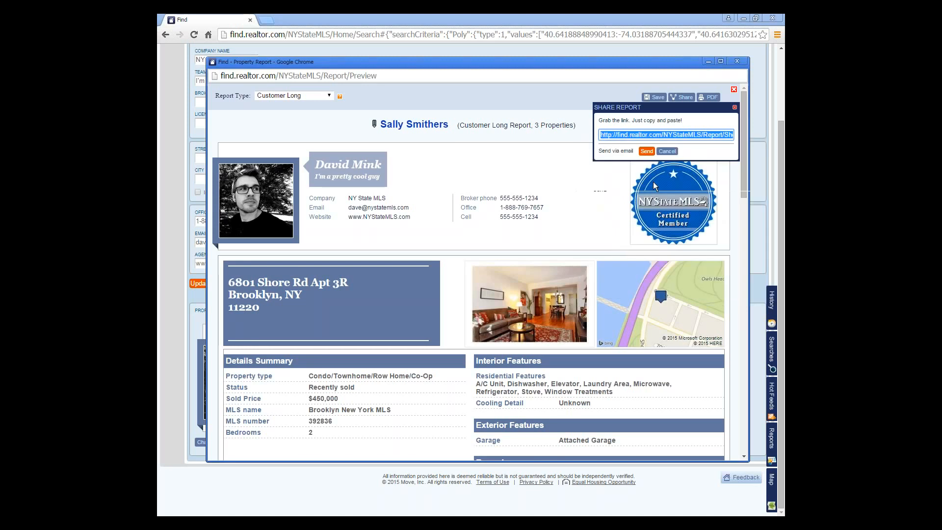
click(266, 20)
key(ctrl+v)
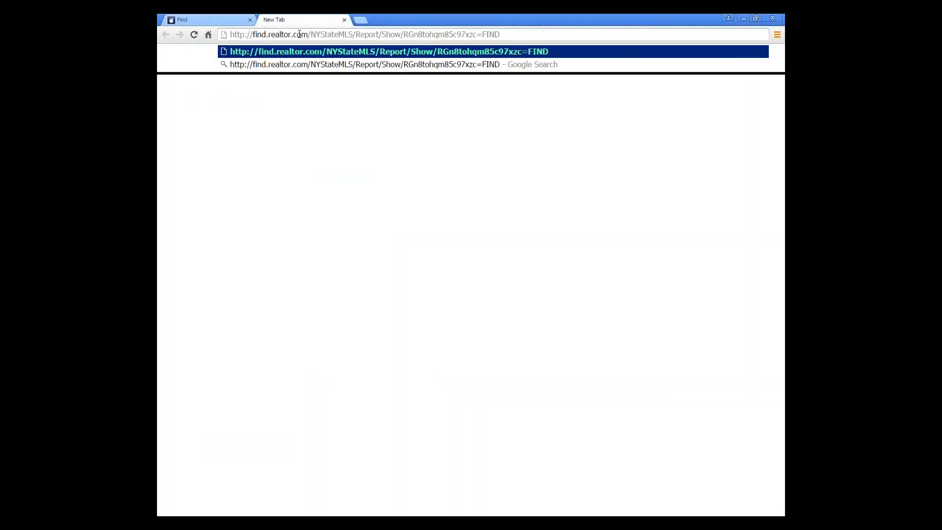
key(Return)
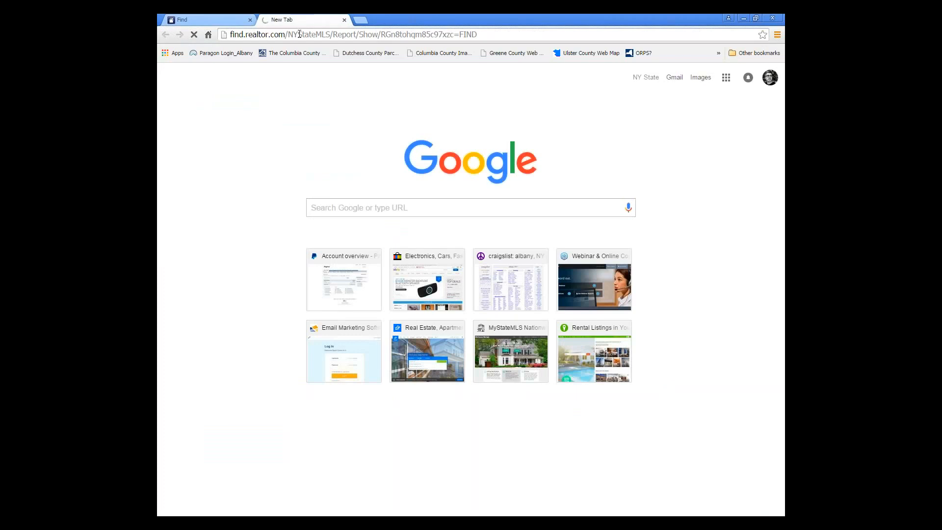
- Wait for the shared Customer Long PDF to load and dismiss the share link box
click(214, 18)
click(287, 19)
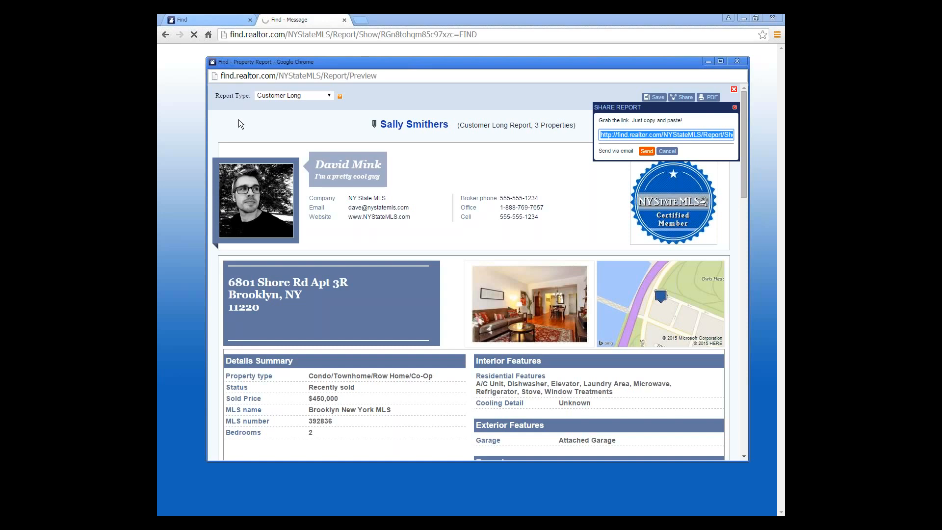
right_click(403, 78)
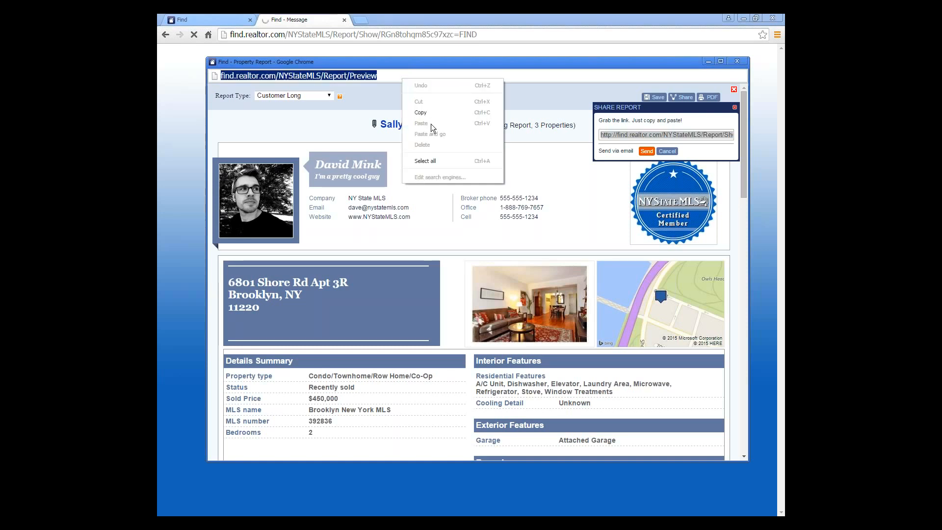
click(532, 96)
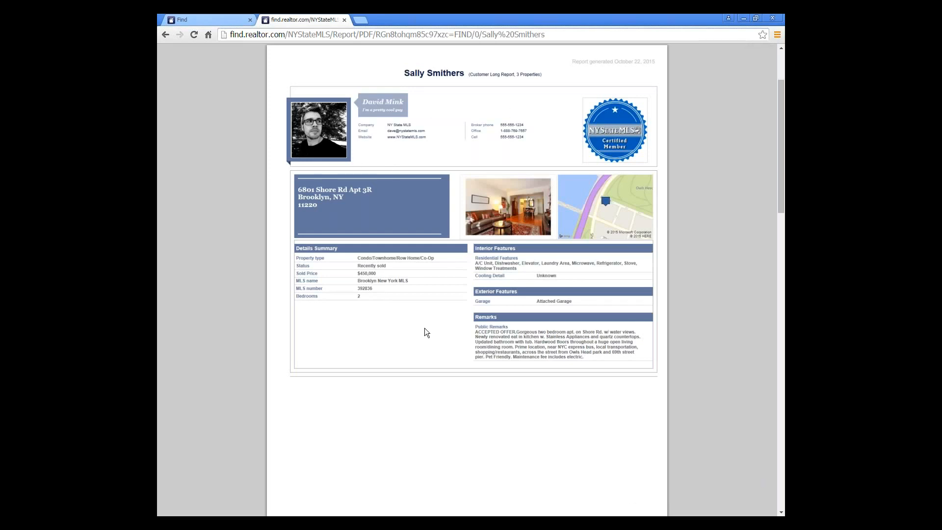
- Scroll through the three-page PDF report, then return to the Find tab
scroll(425, 328, down, 8)
scroll(424, 324, down, 2)
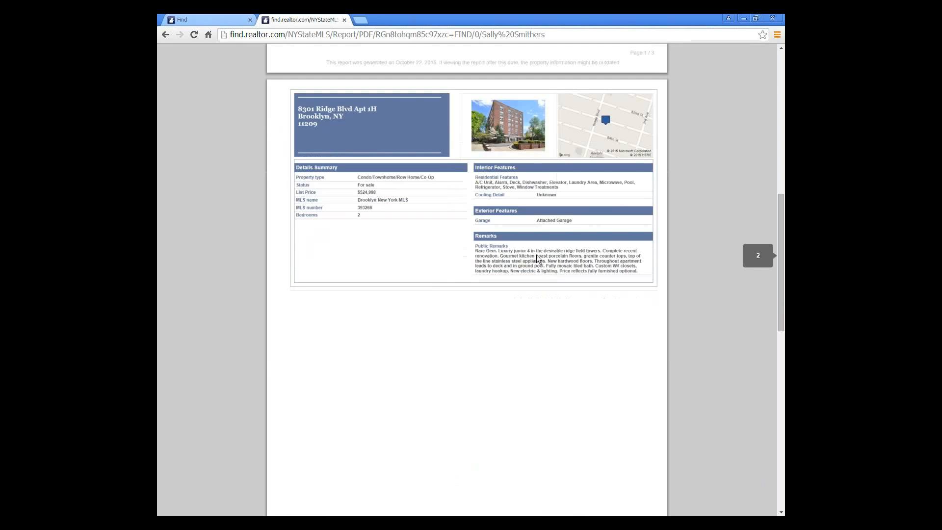
scroll(424, 271, down, 10)
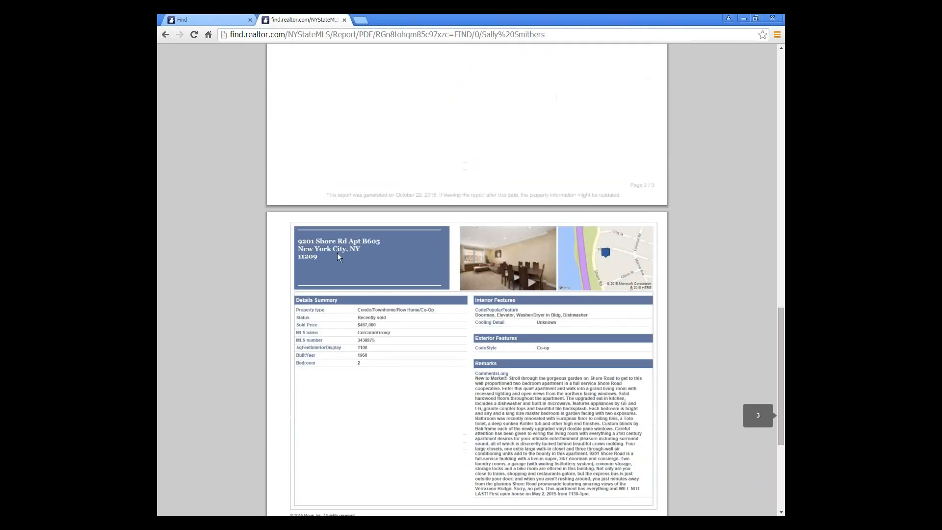
scroll(470, 283, down, 2)
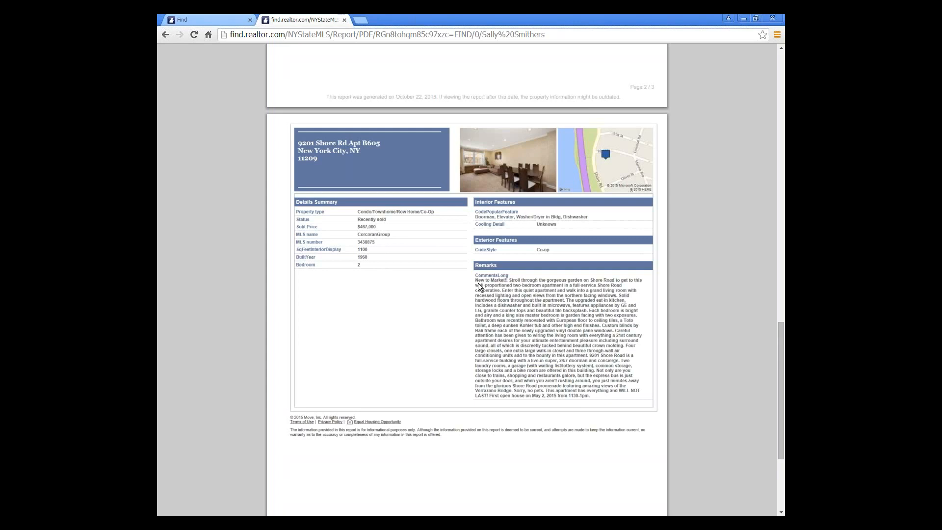
scroll(478, 283, up, 13)
scroll(478, 282, up, 6)
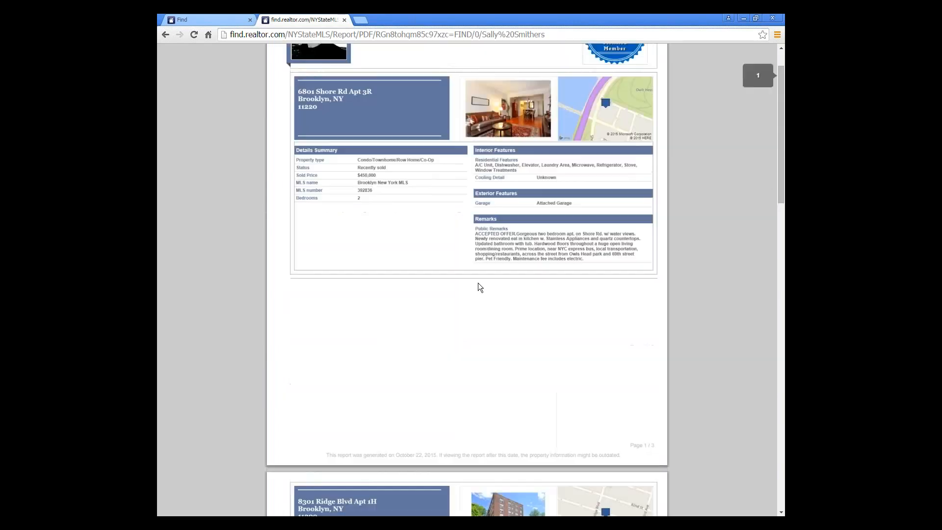
scroll(479, 286, up, 1)
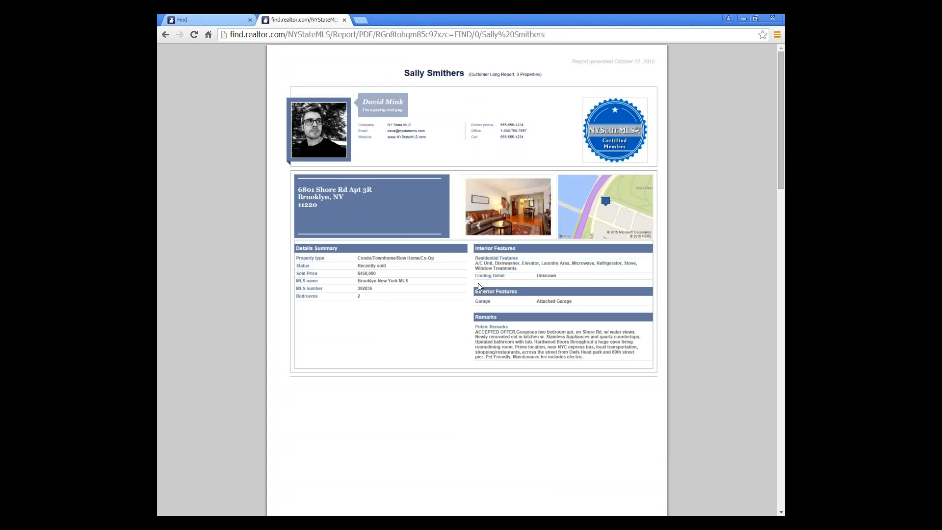
click(228, 18)
scroll(496, 243, up, 2)
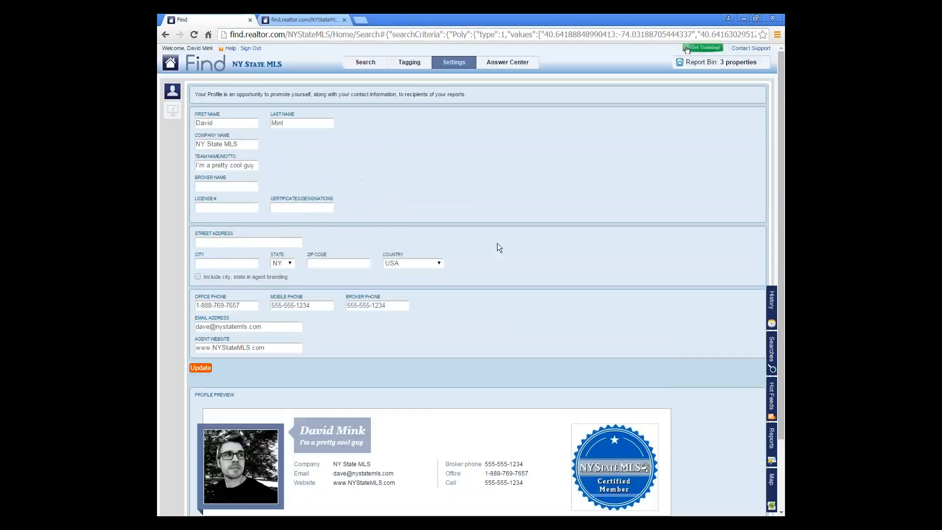
click(366, 62)
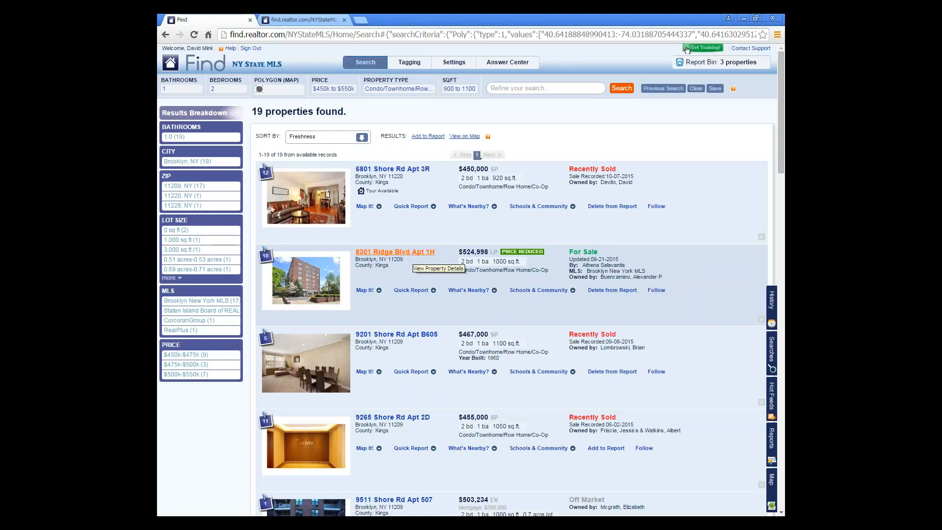
click(413, 254)
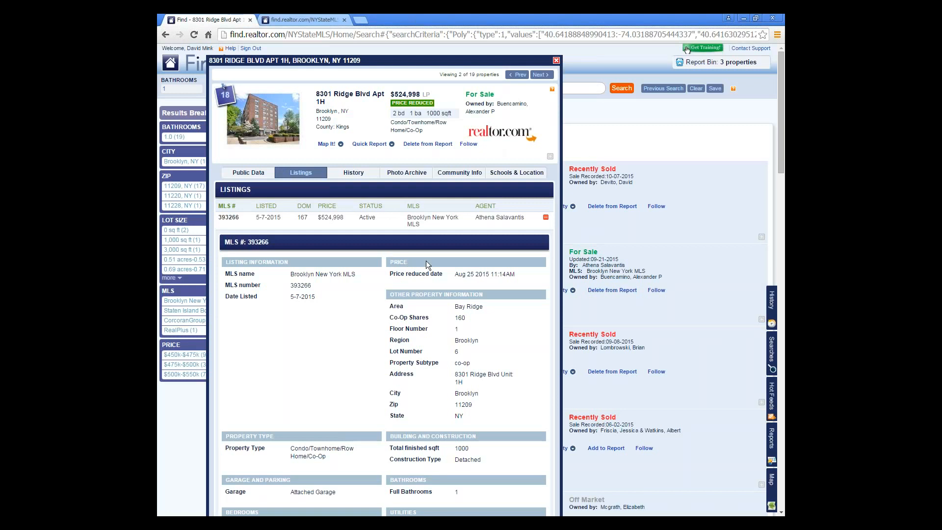
click(556, 60)
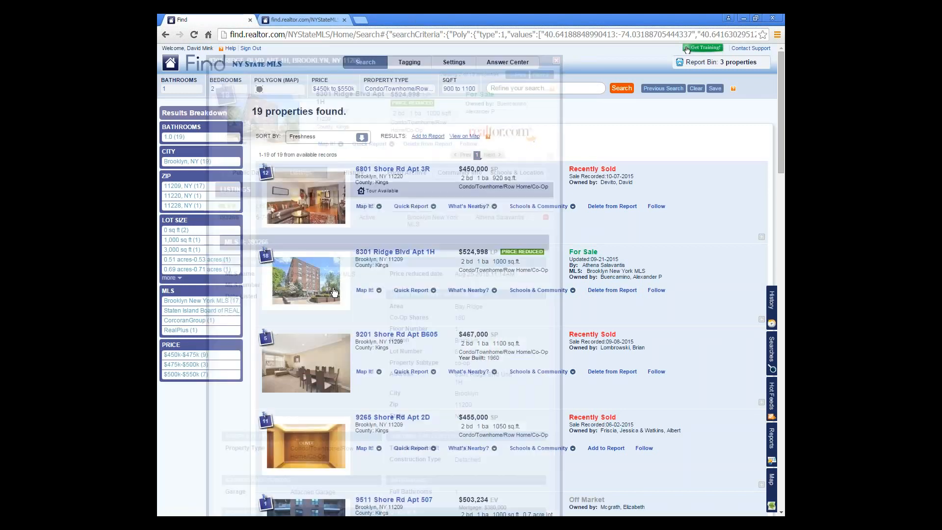
click(265, 255)
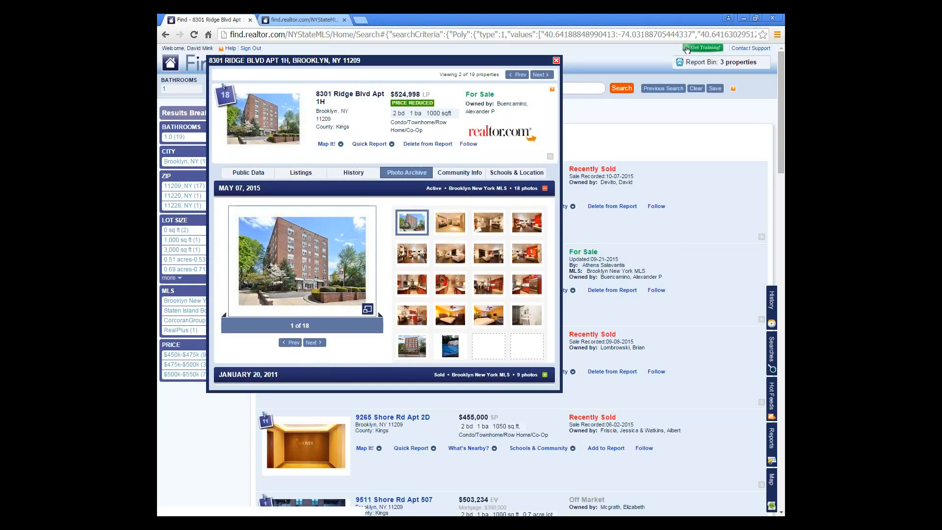
click(545, 189)
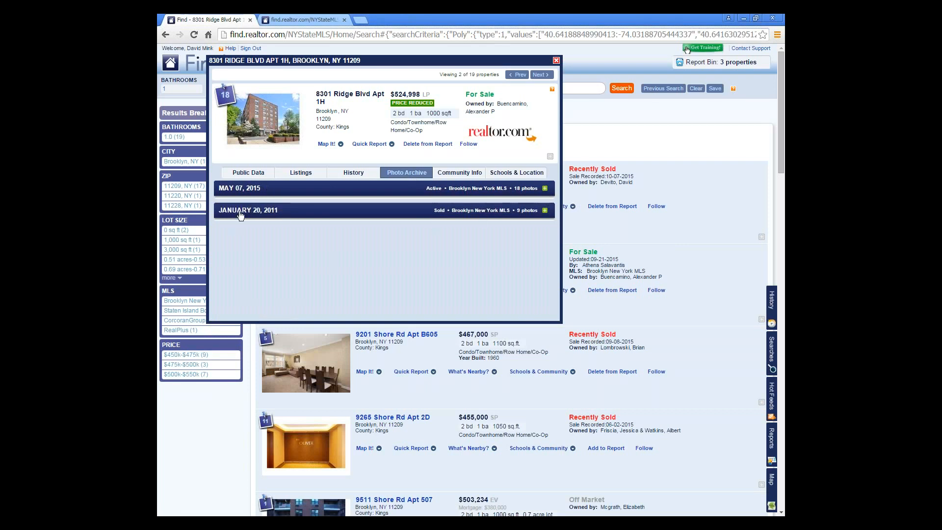
click(545, 210)
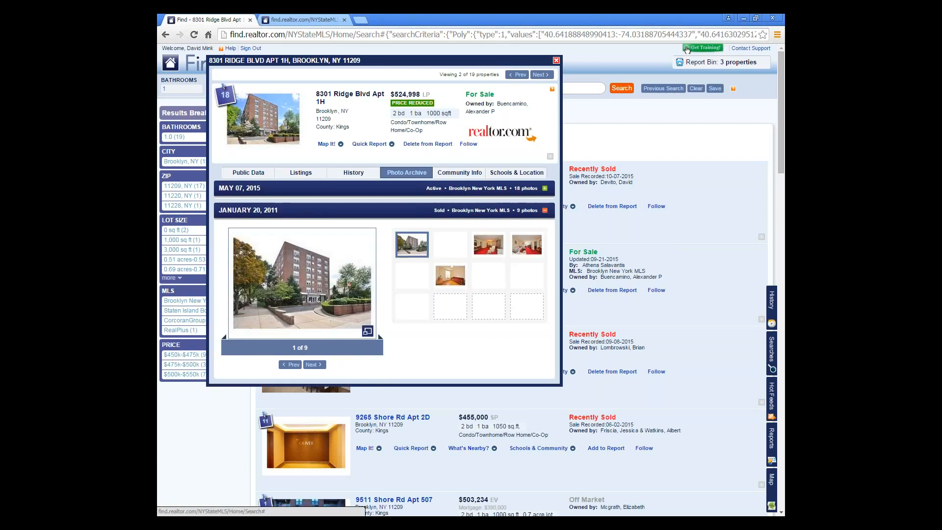
click(464, 247)
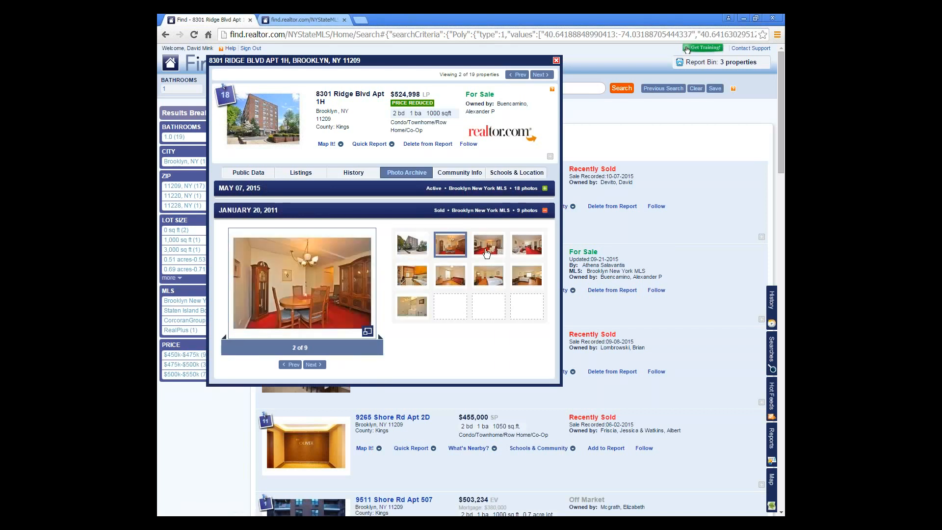
click(485, 251)
click(526, 248)
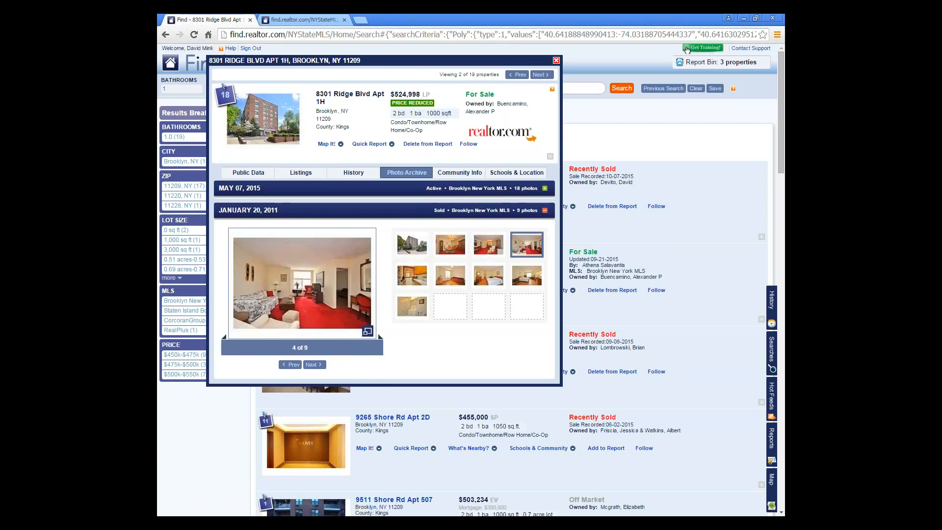
- Browse the May 07, 2015 photos, including the kitchen, then close the property details
click(545, 189)
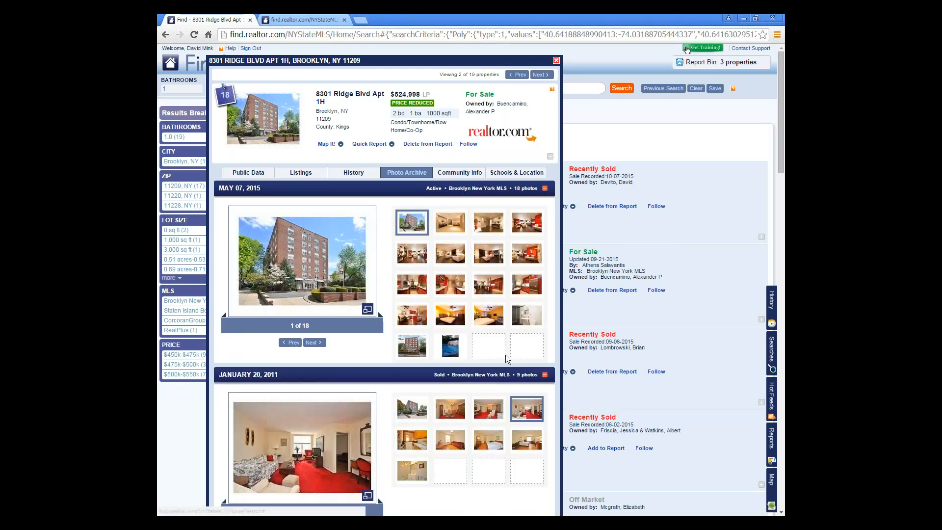
click(413, 443)
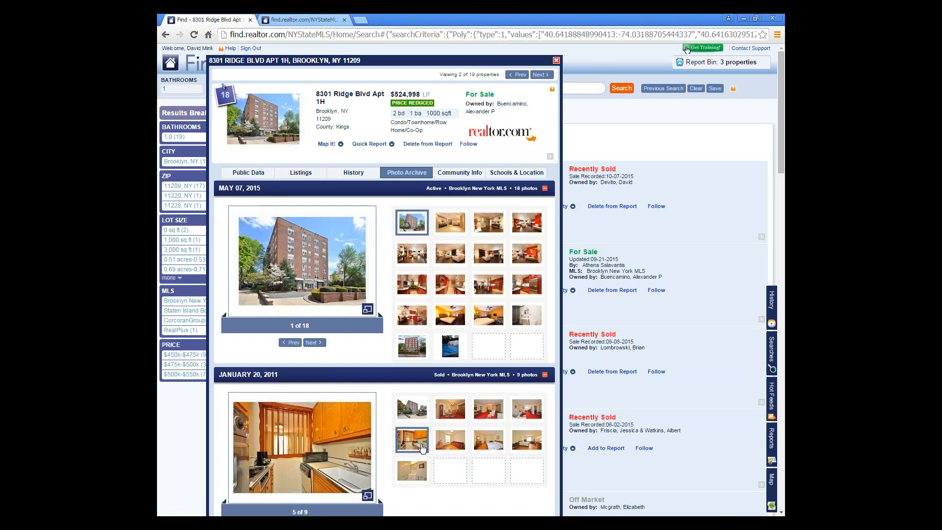
click(528, 256)
click(492, 257)
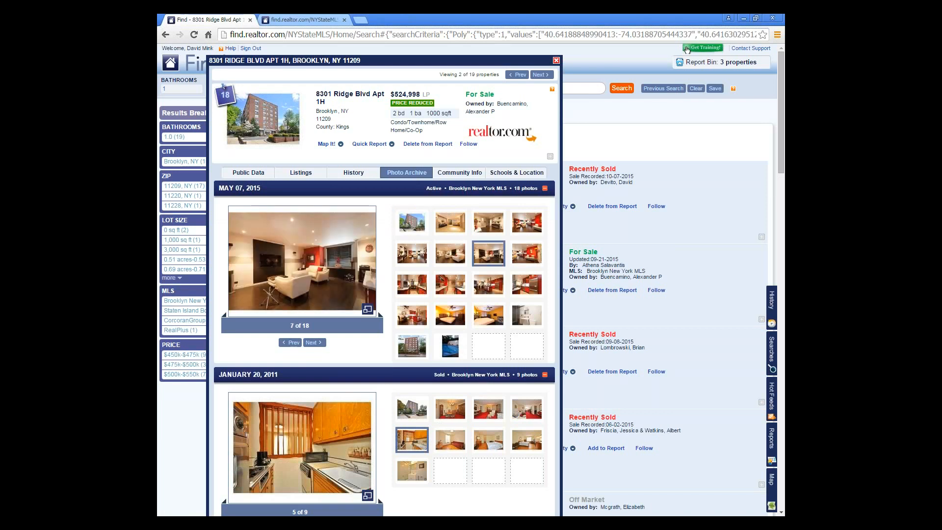
click(417, 285)
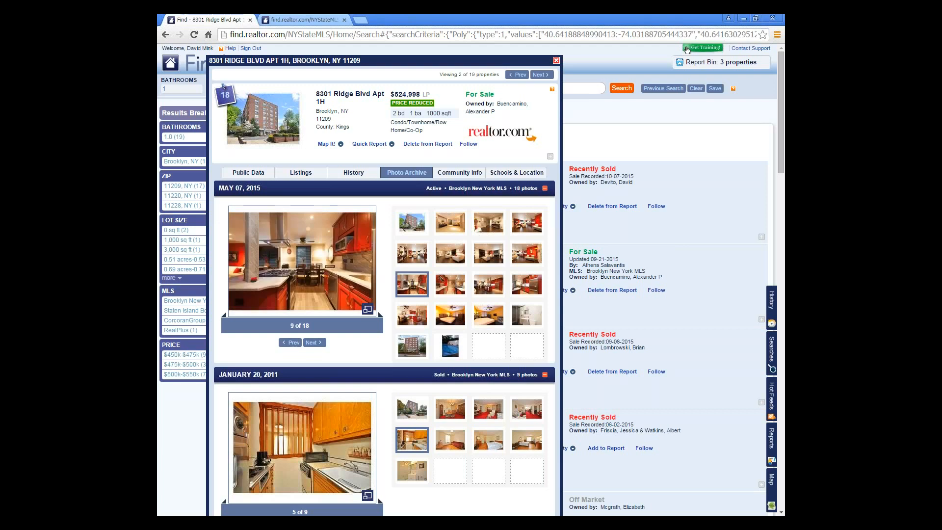
click(545, 374)
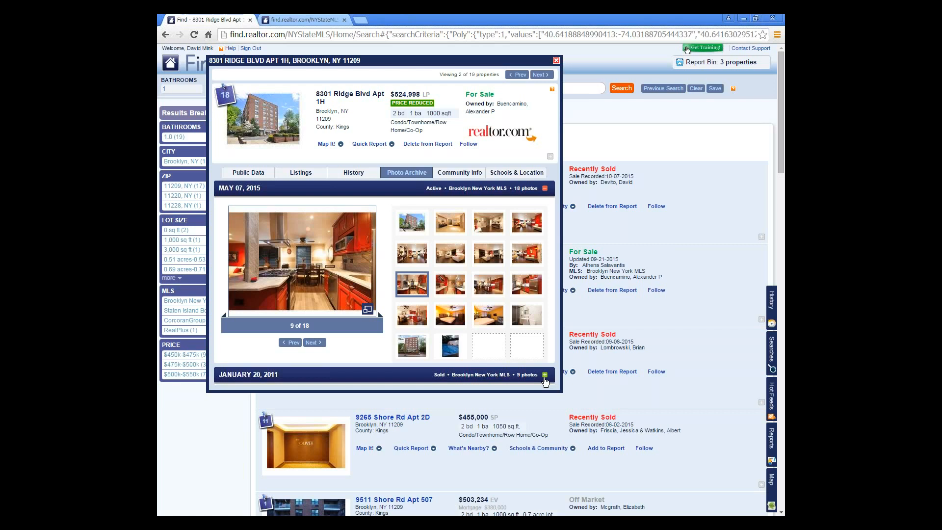
click(557, 61)
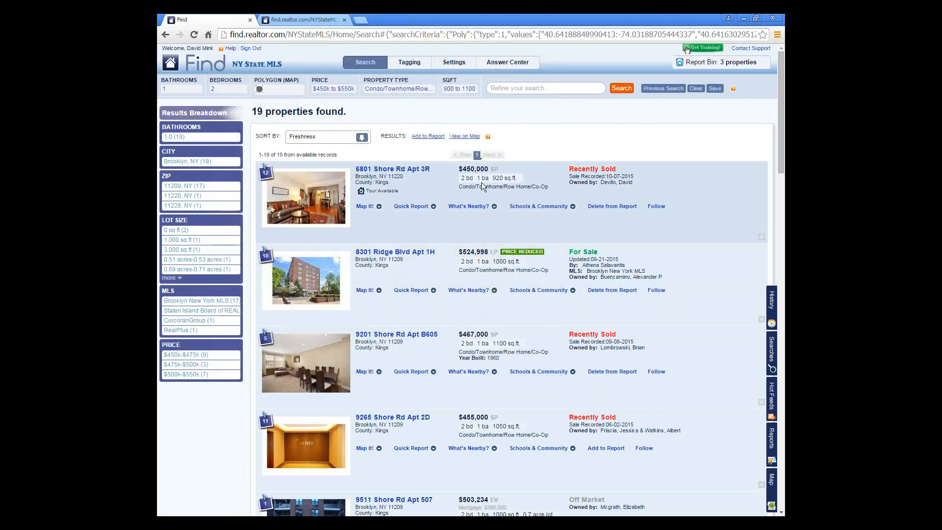
click(395, 252)
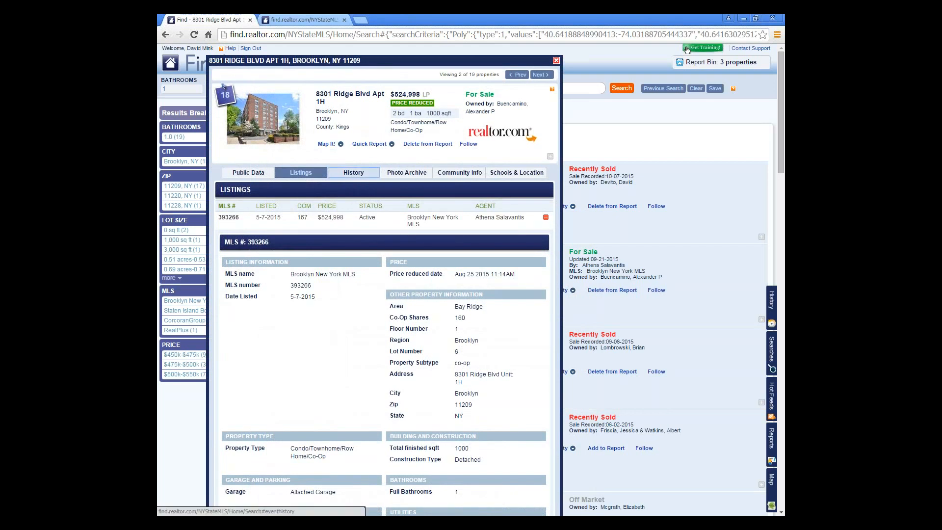
click(330, 172)
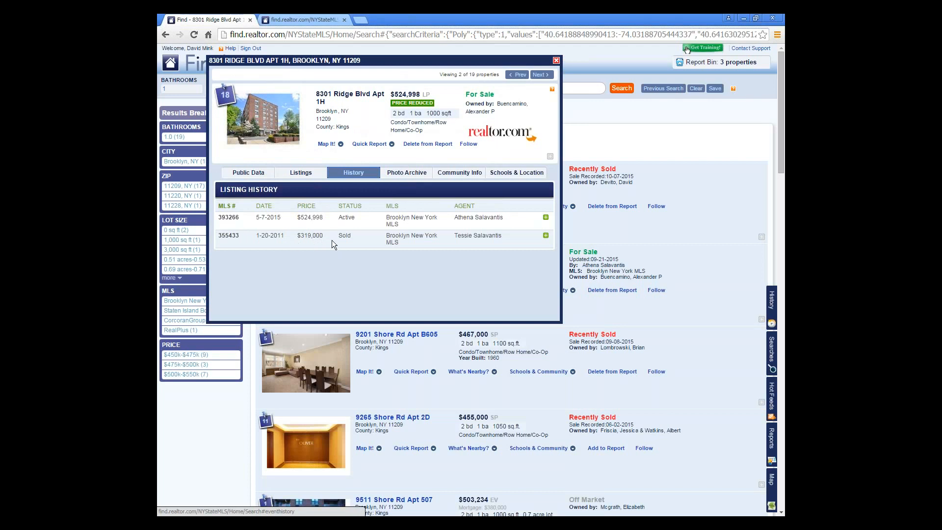
triple_click(267, 238)
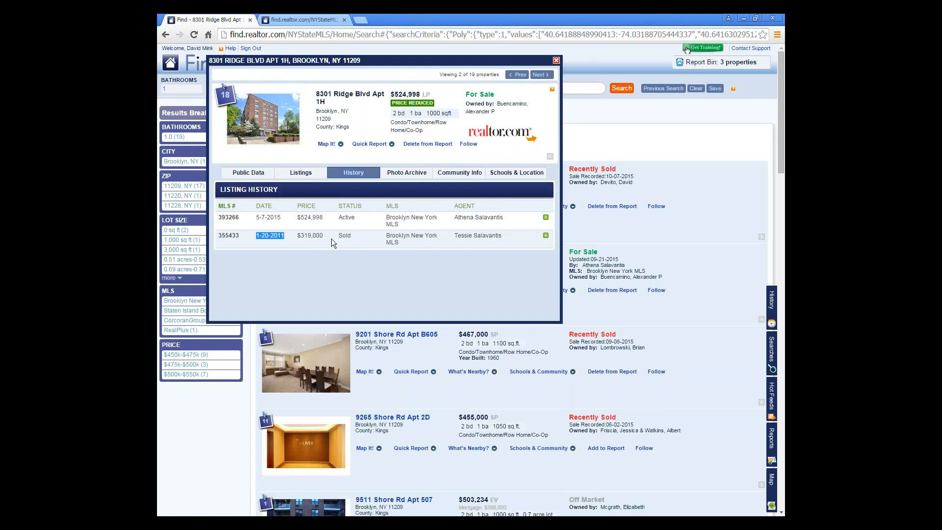
drag(324, 237, 297, 236)
click(334, 240)
drag(325, 218, 300, 218)
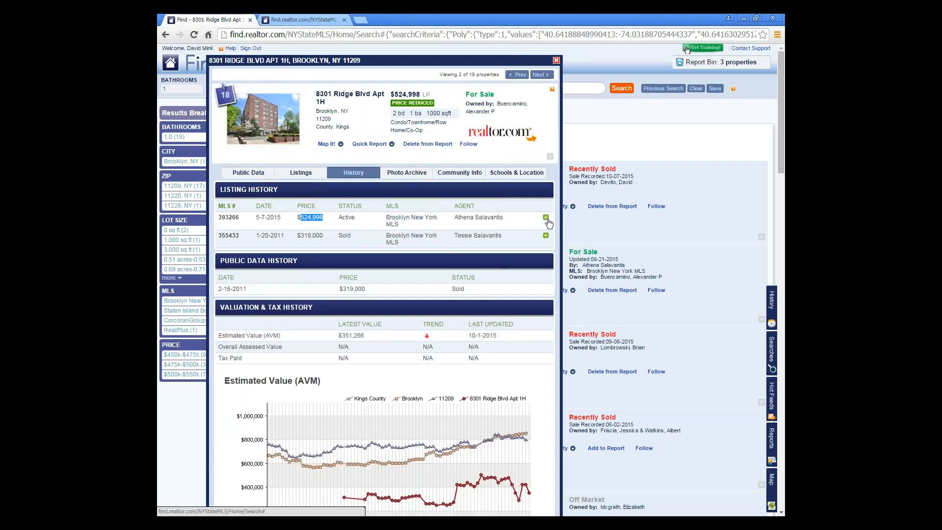
click(507, 231)
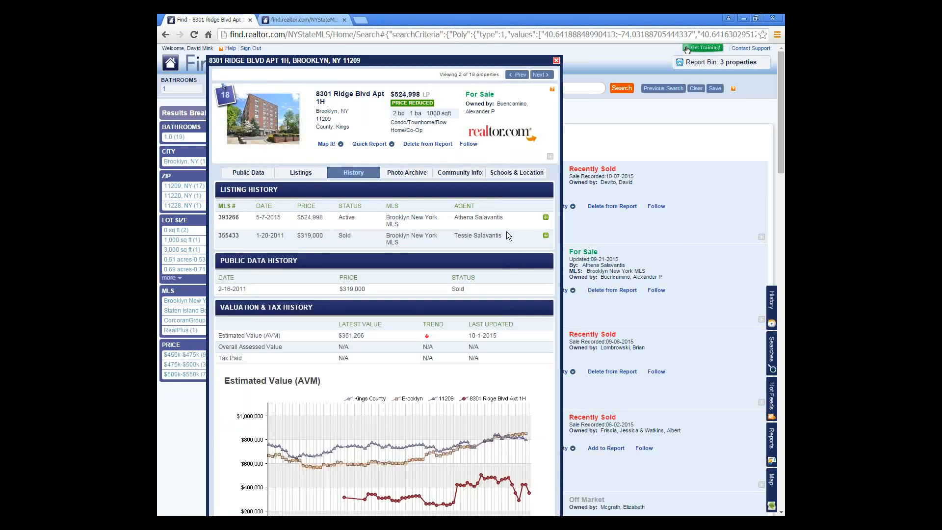
scroll(507, 231, down, 4)
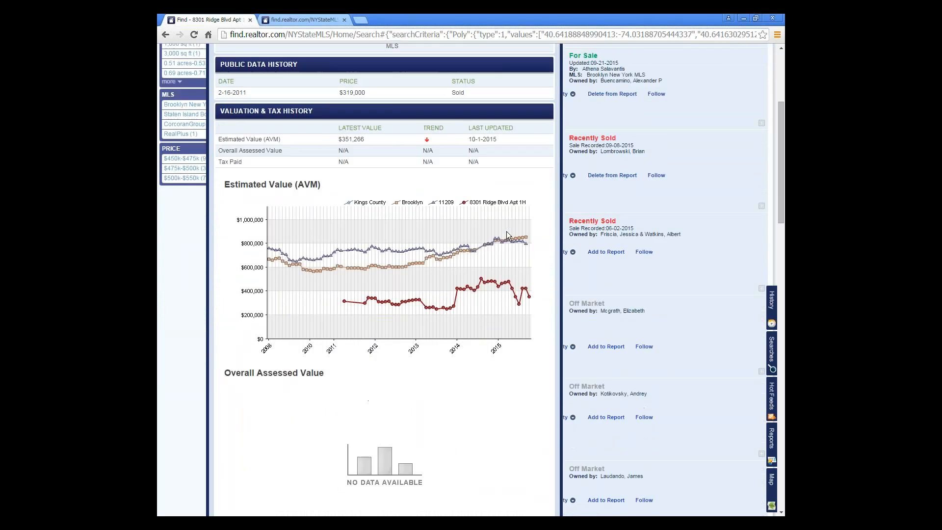
scroll(507, 232, down, 5)
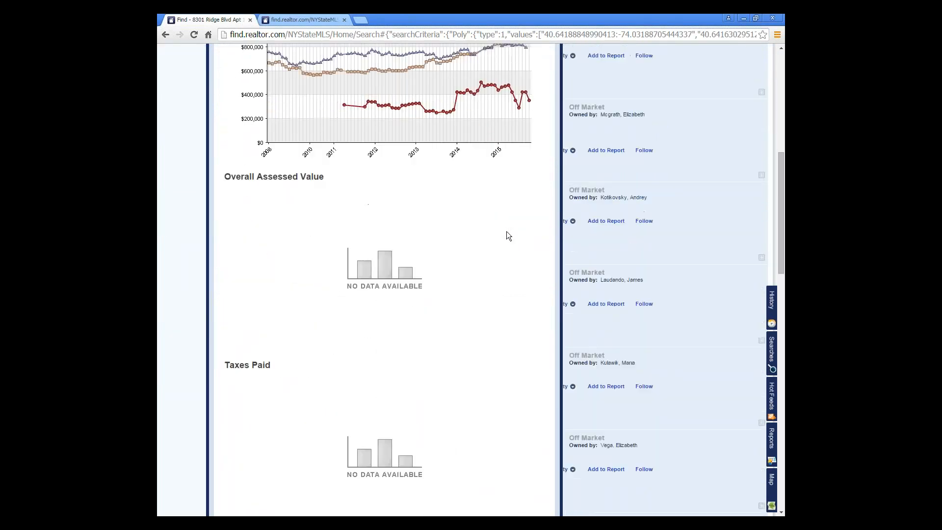
scroll(506, 232, up, 9)
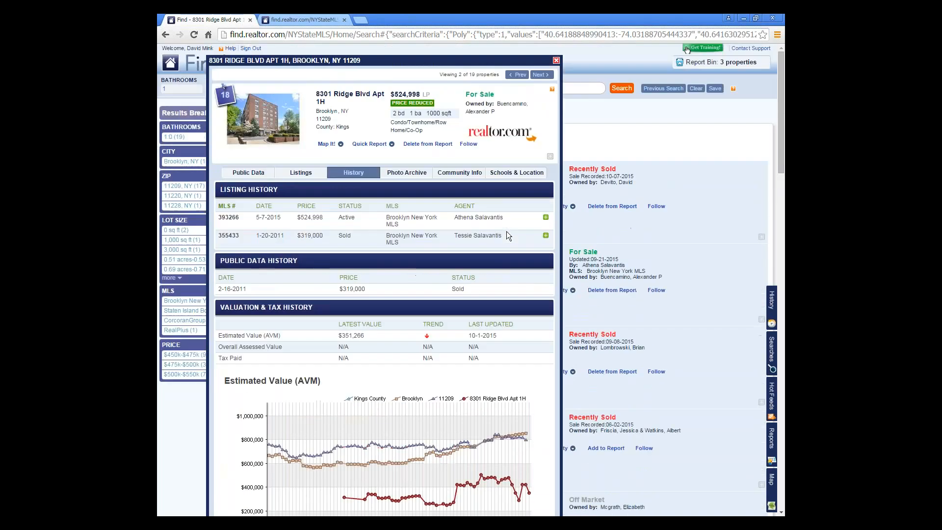
- Reopen the photo archive and view photos from the January 20, 2011 set, including the kitchen
click(409, 173)
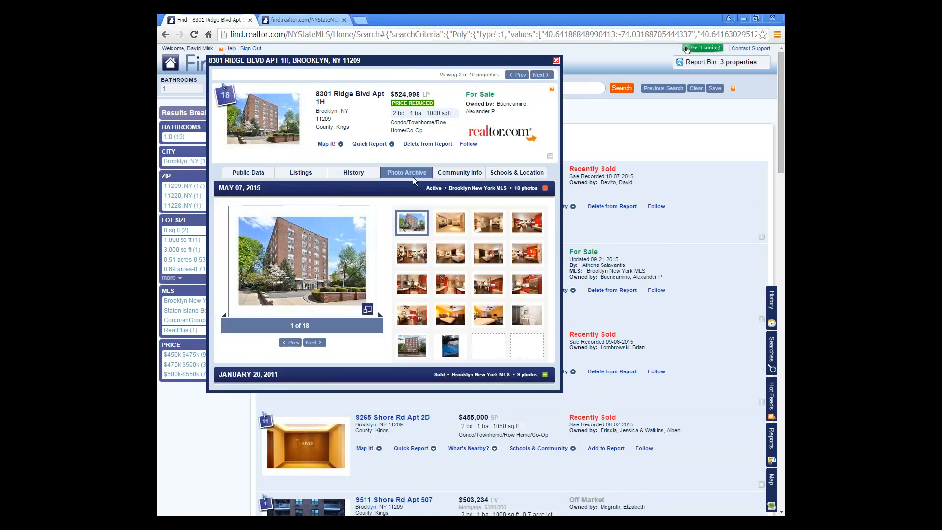
click(544, 376)
scroll(495, 393, down, 1)
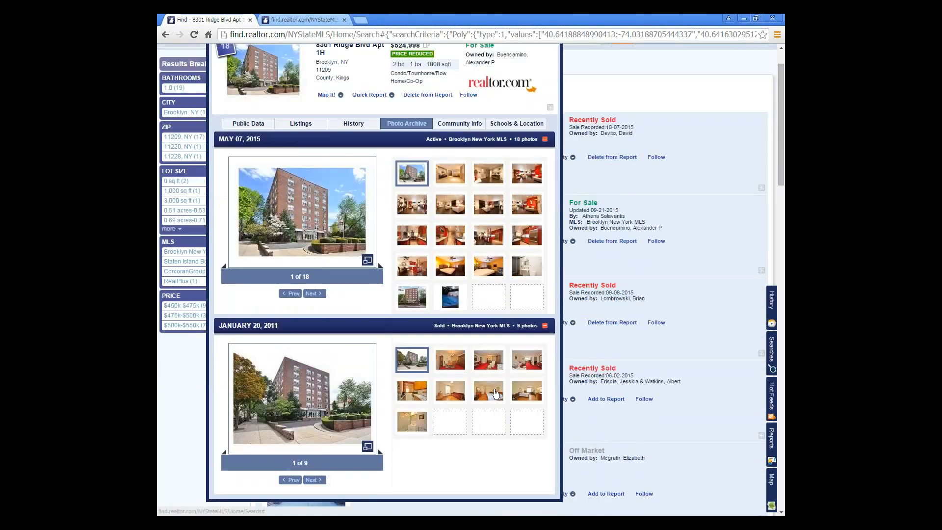
click(491, 367)
click(407, 392)
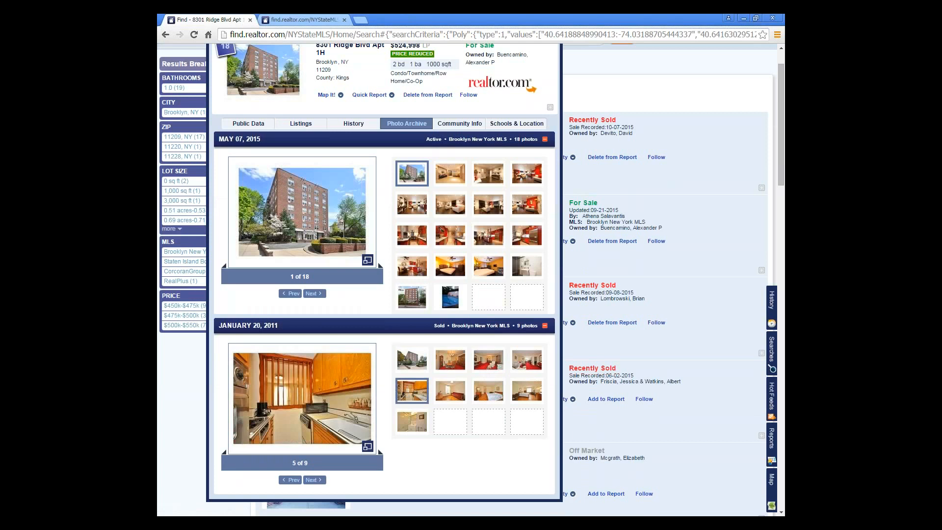
- Browse more 2015 and 2011 listing photos, then return to the valuation History view
click(453, 240)
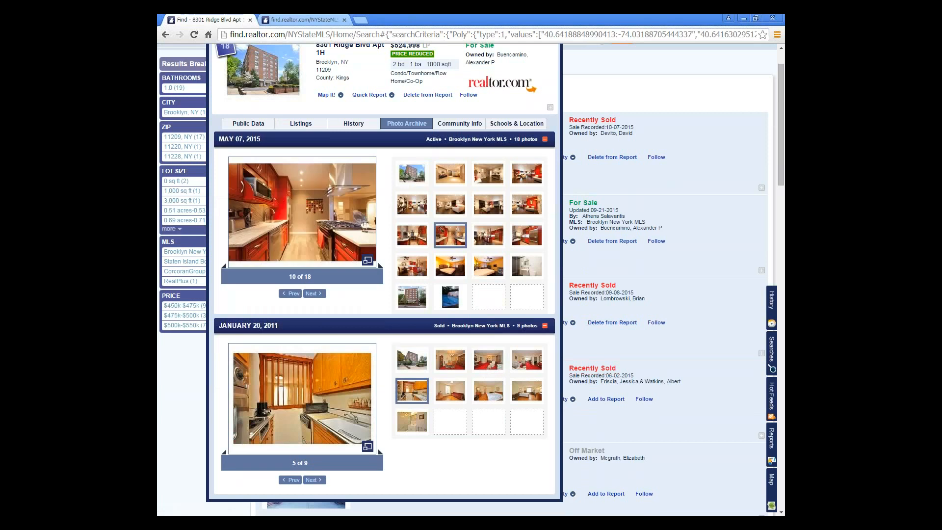
click(489, 238)
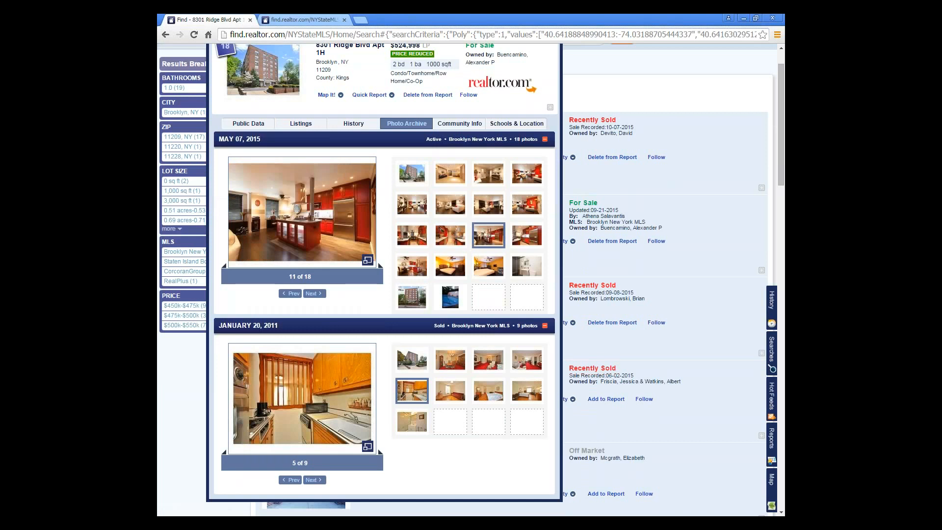
click(529, 239)
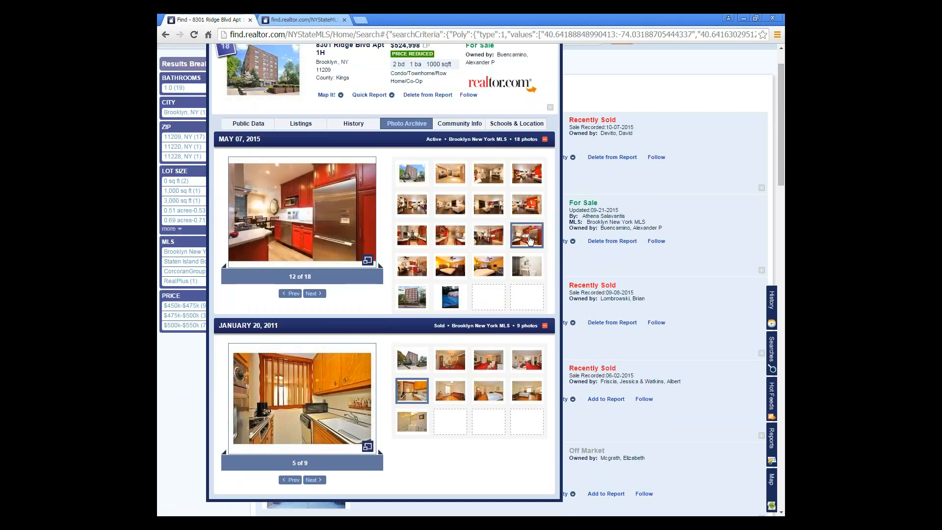
click(454, 398)
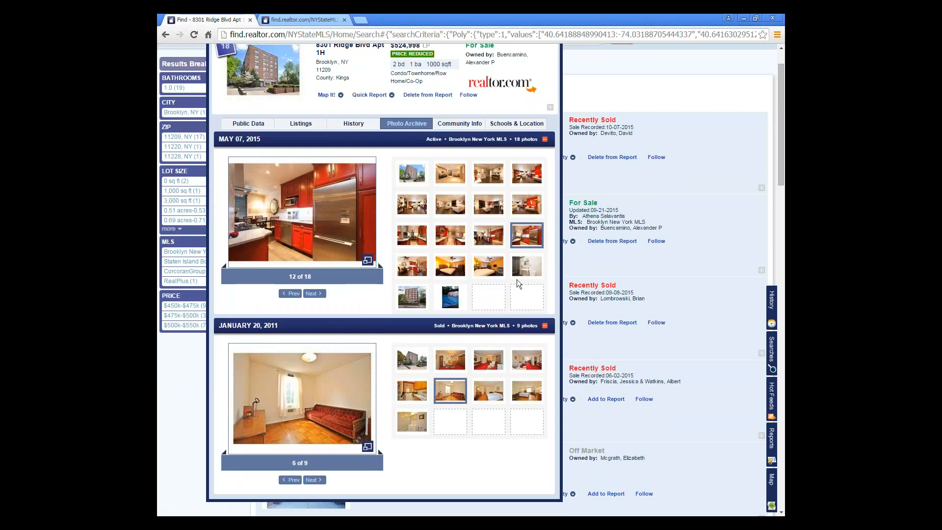
click(529, 395)
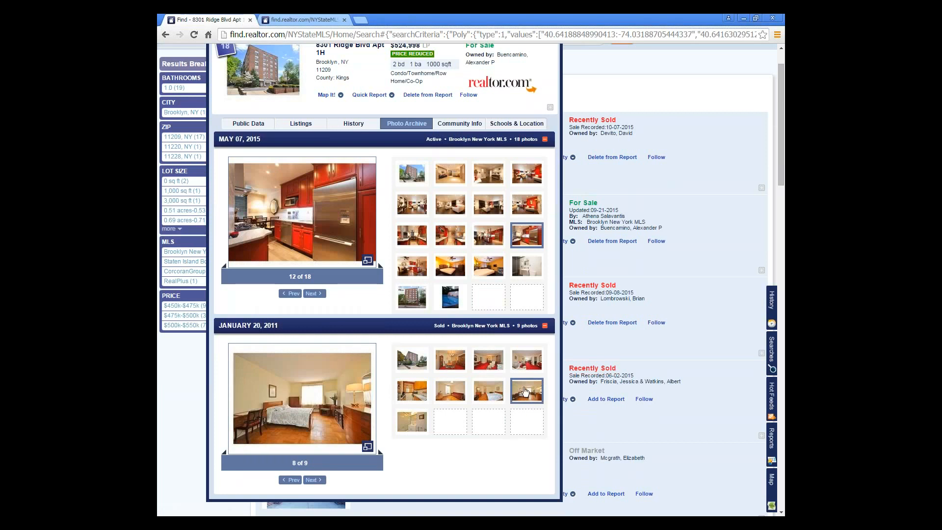
click(419, 272)
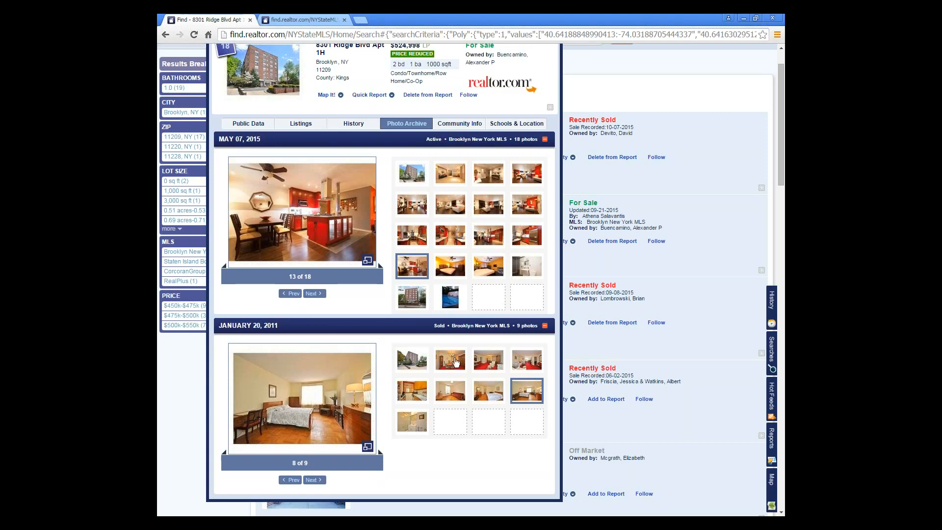
click(364, 120)
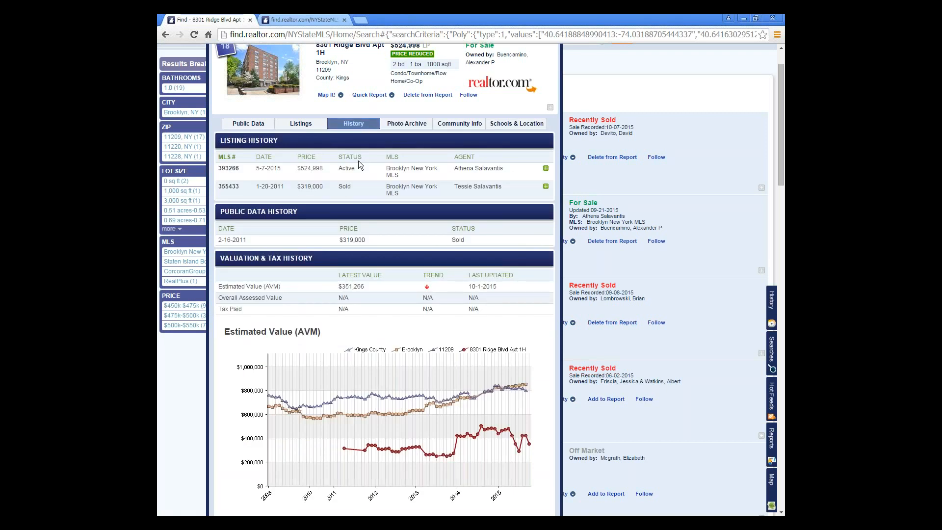
- Show the Public Data record and select the property owner's name
scroll(359, 161, up, 1)
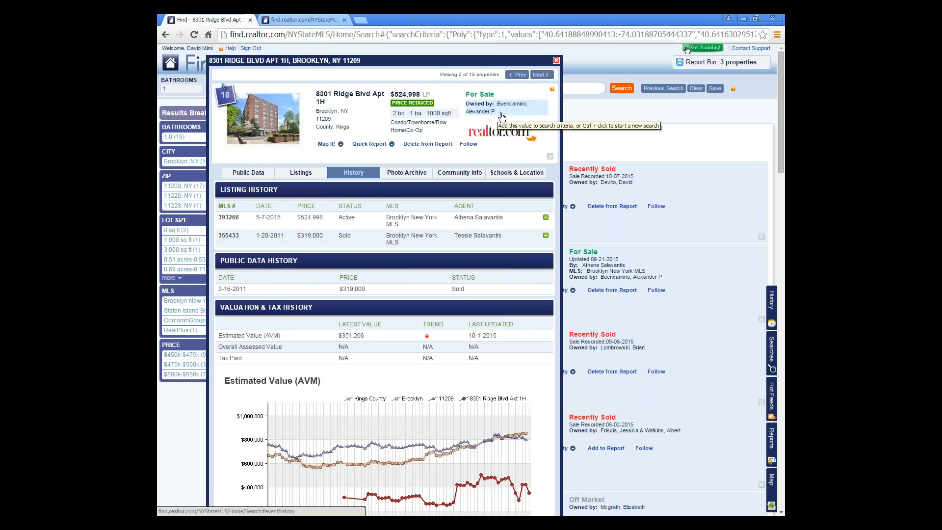
click(248, 173)
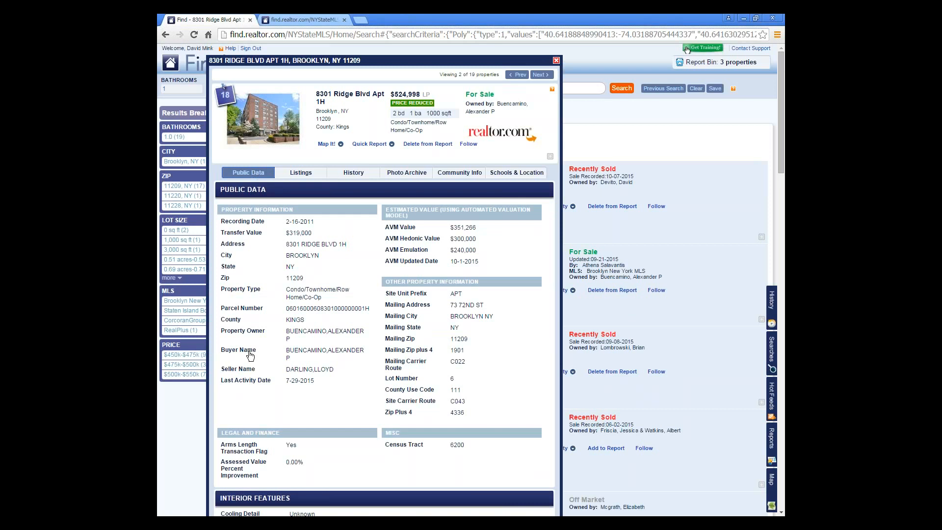
triple_click(293, 342)
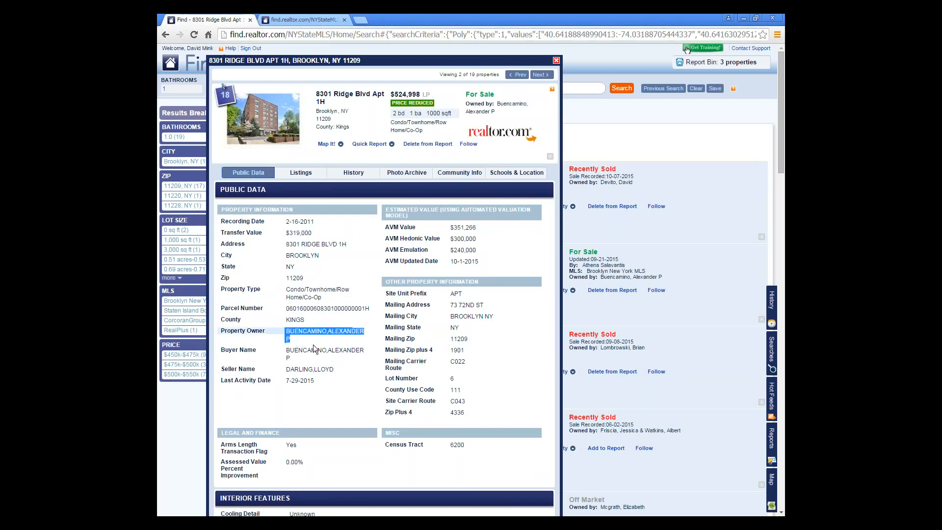
- Select the seller's name, then show the active MLS #393266 listing details
scroll(314, 344, down, 1)
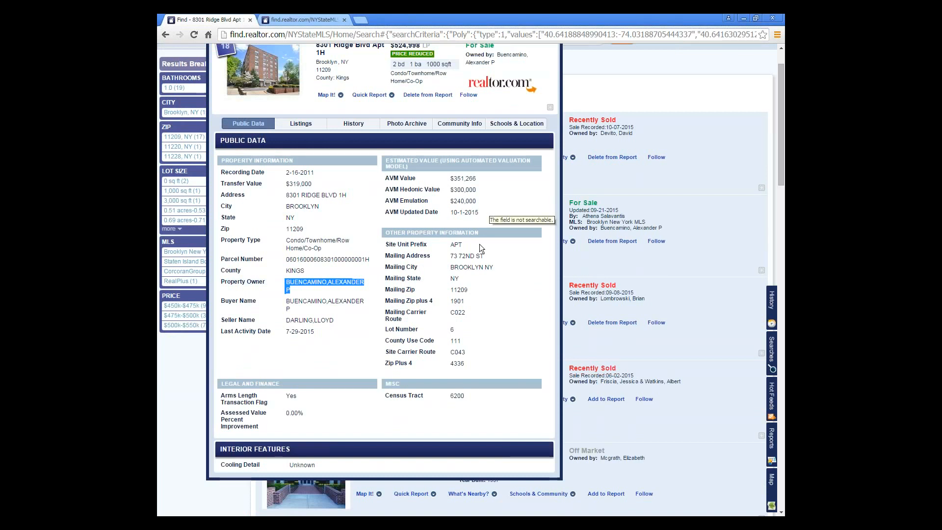
scroll(479, 243, down, 2)
scroll(479, 246, up, 2)
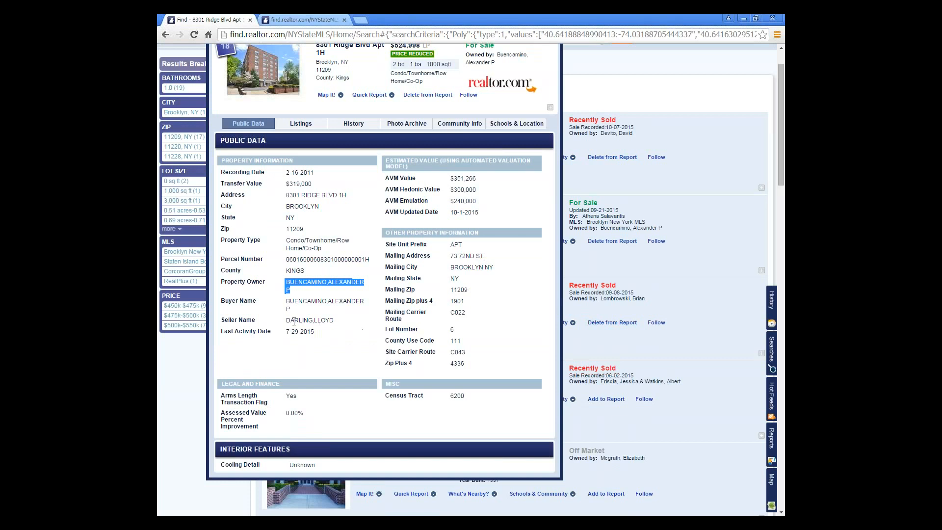
drag(335, 324, 277, 326)
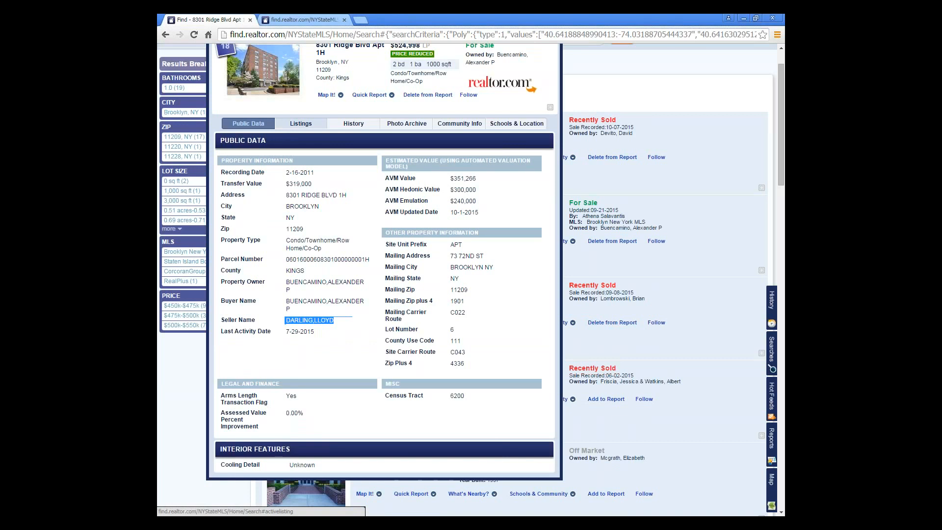
click(301, 123)
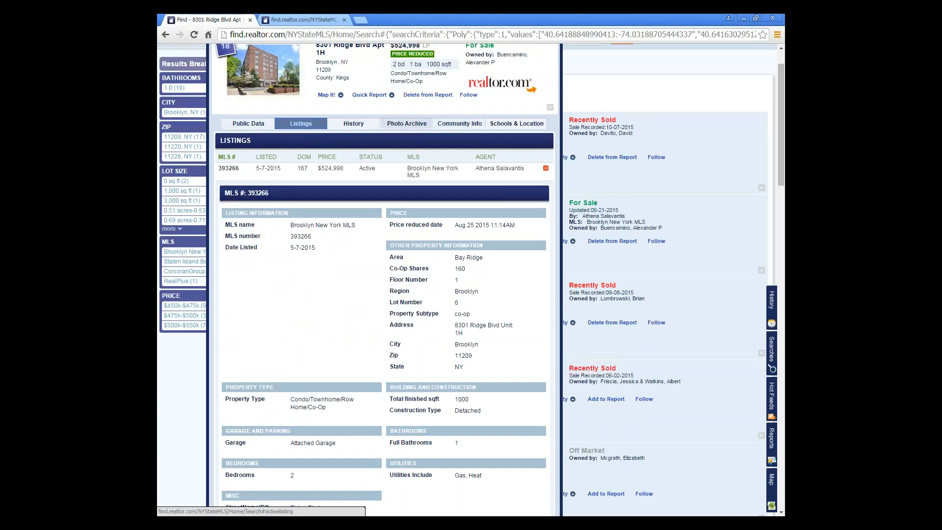
- Show the Community Info report for the 11209 area
click(461, 126)
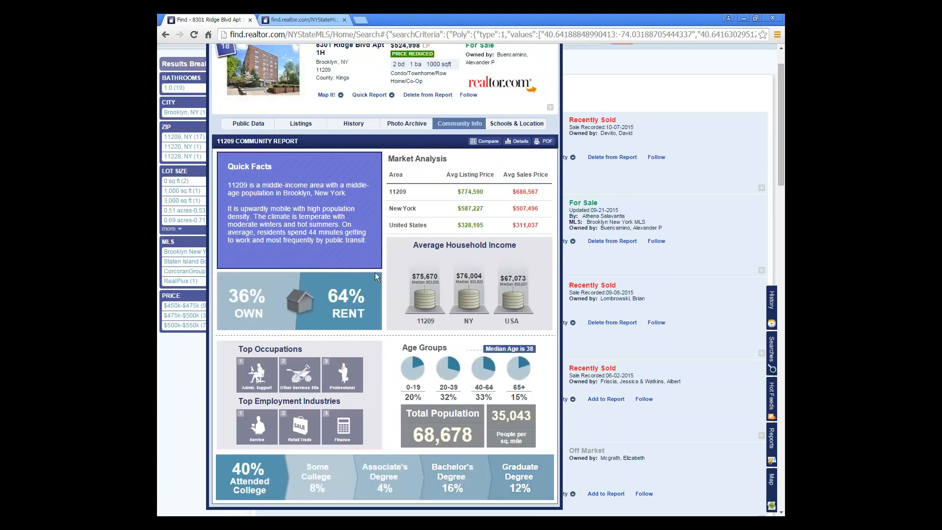
scroll(375, 272, down, 1)
scroll(375, 272, up, 1)
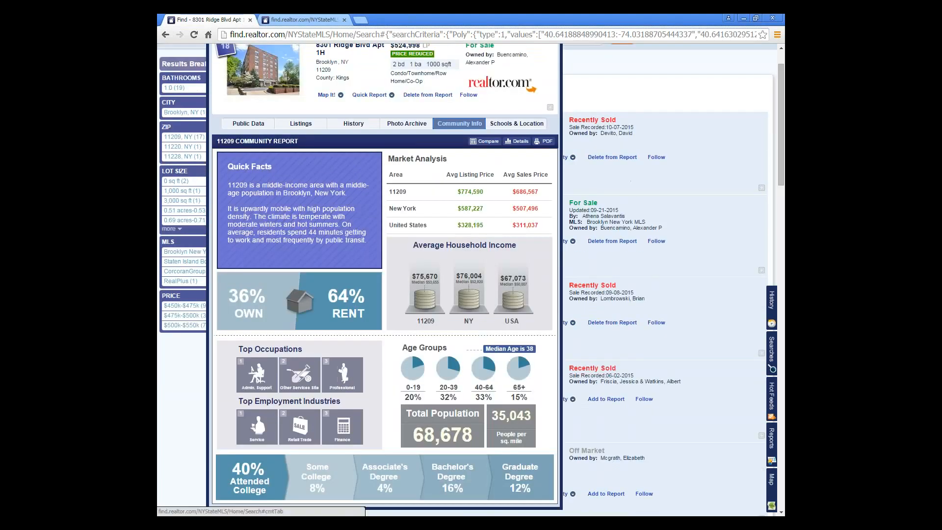
- Map the school districts and Fort Hamilton High School, then return to the PDF report tab
click(521, 126)
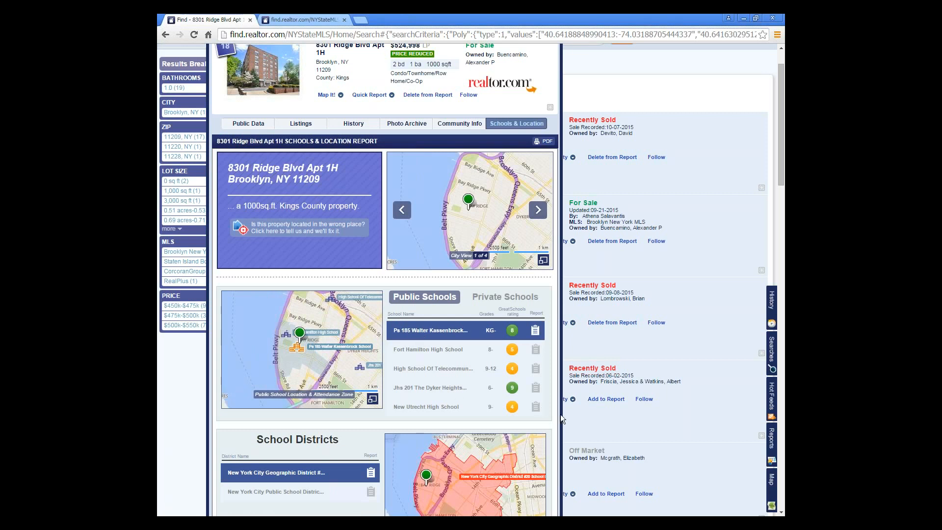
scroll(560, 416, down, 2)
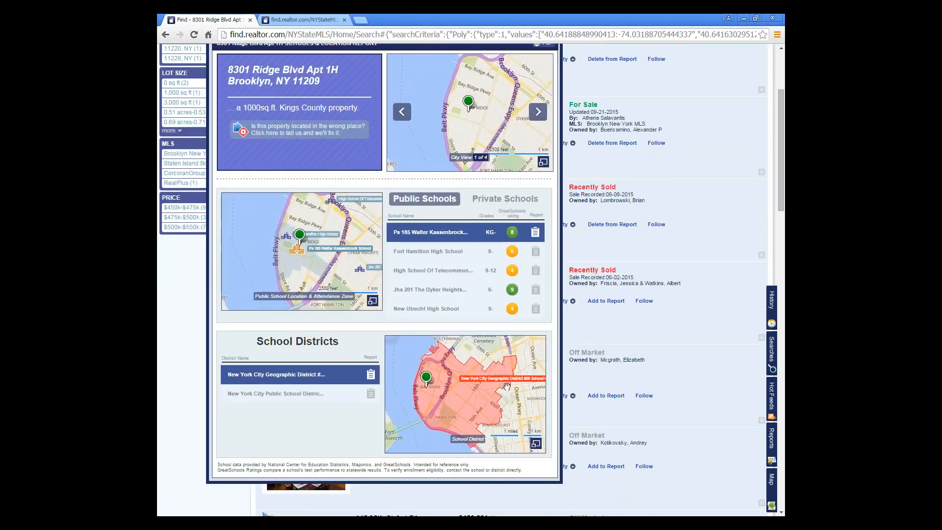
click(294, 395)
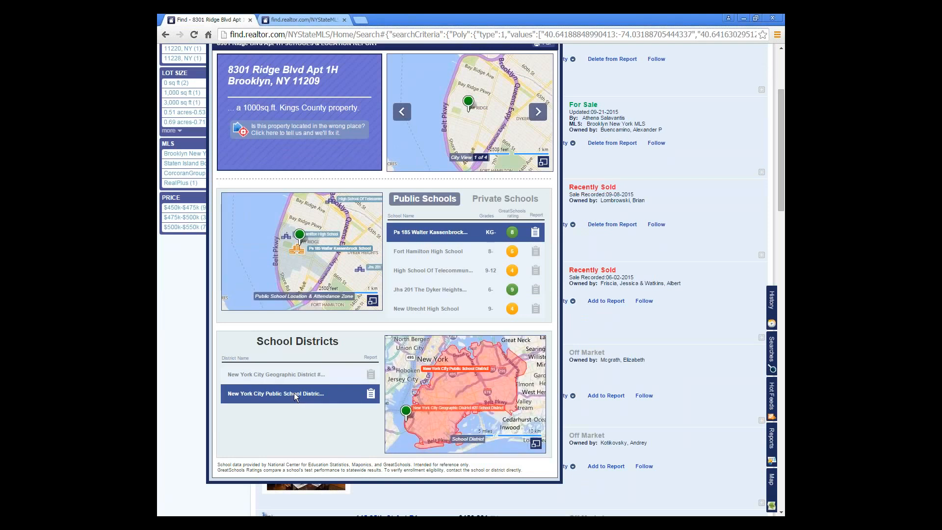
click(300, 375)
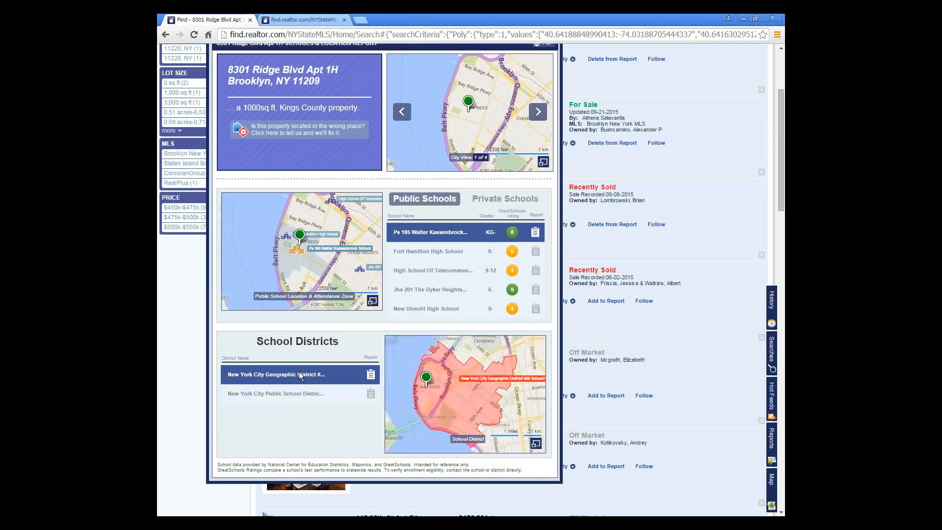
click(426, 253)
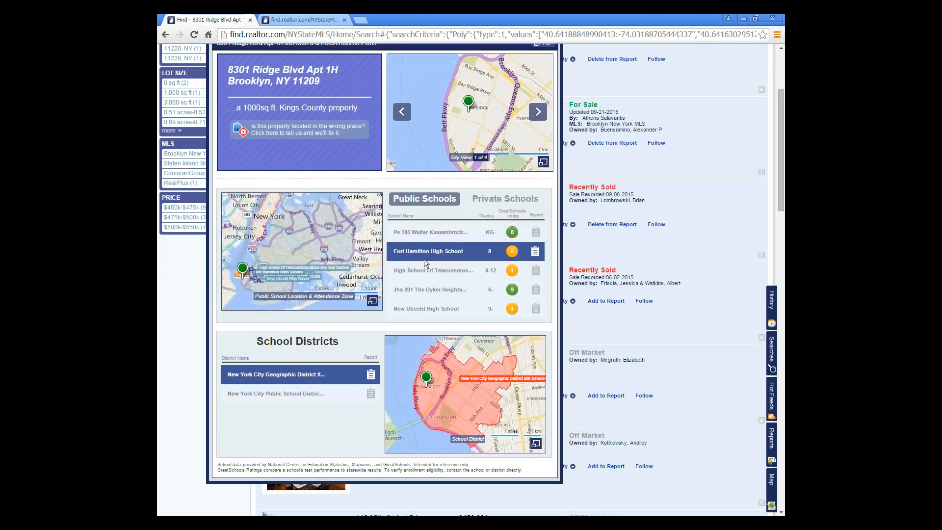
click(319, 19)
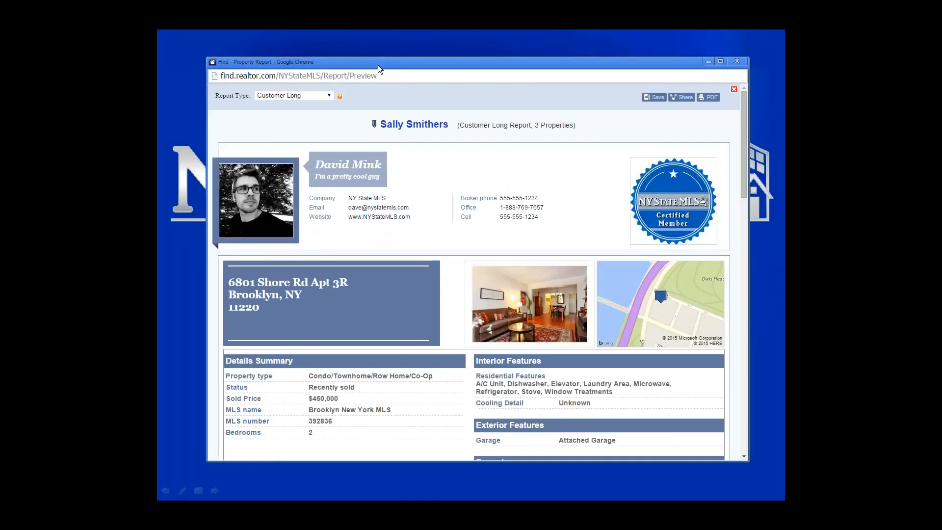
- Maximize the report window, restore the main Find window, then Alt+Tab between windows
double_click(377, 65)
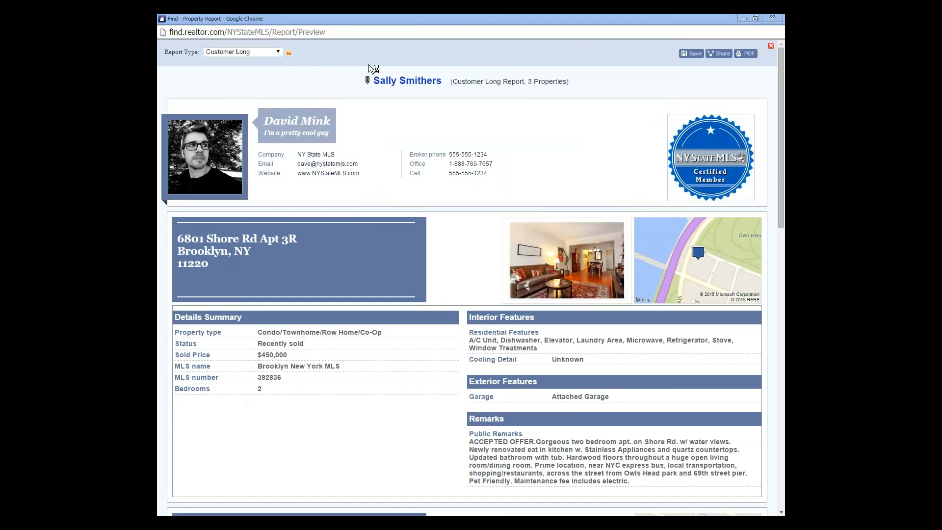
double_click(344, 19)
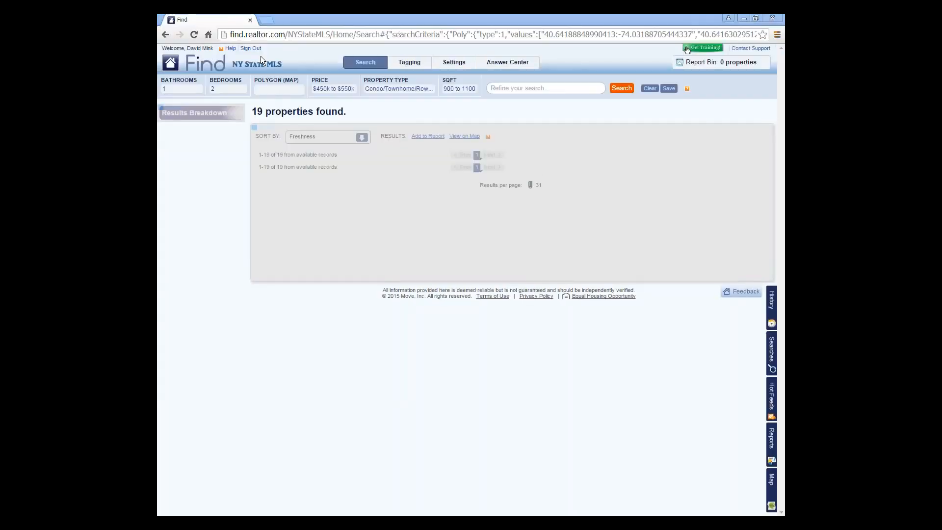
key(alt+Tab)
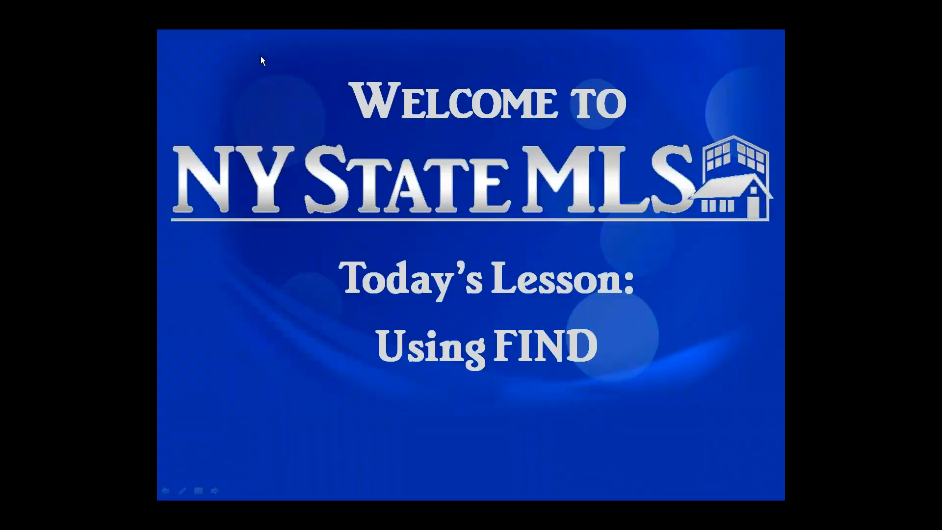